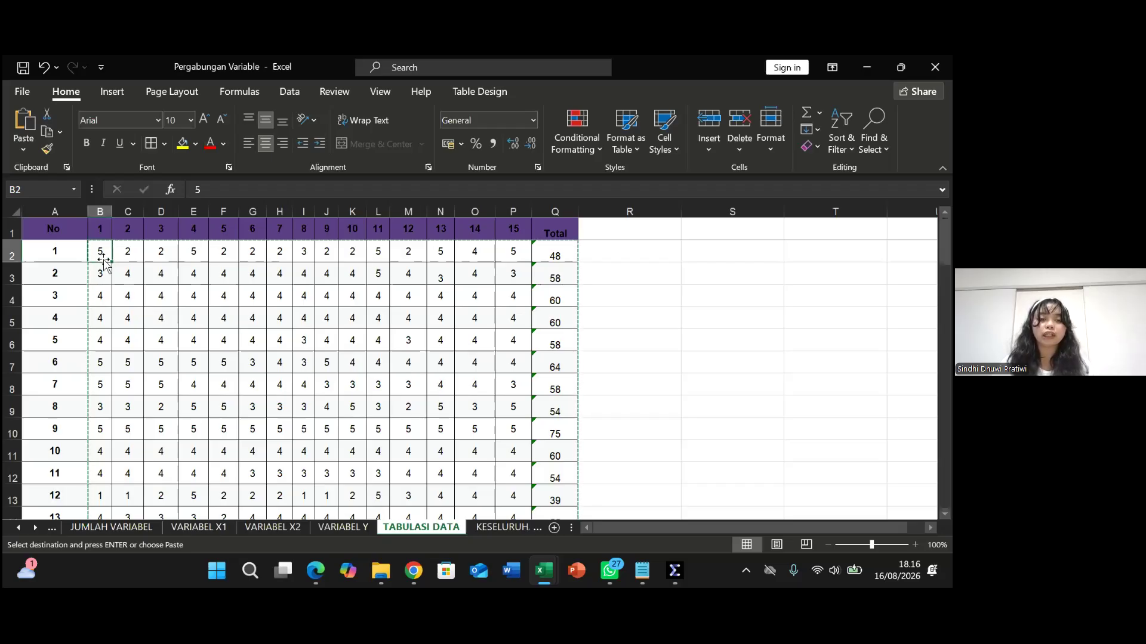
Copy the questionnaire scores with their totals, cells B2 through Q56, from the TABULASI DATA sheet.
drag(102, 251, 548, 473)
right_click(548, 473)
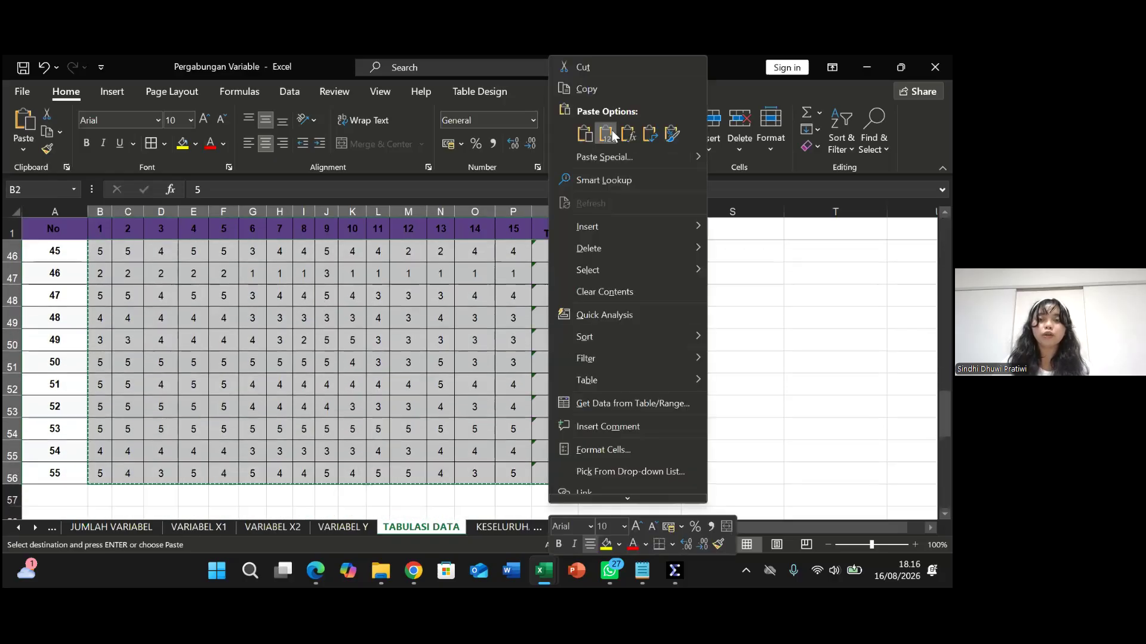
click(611, 88)
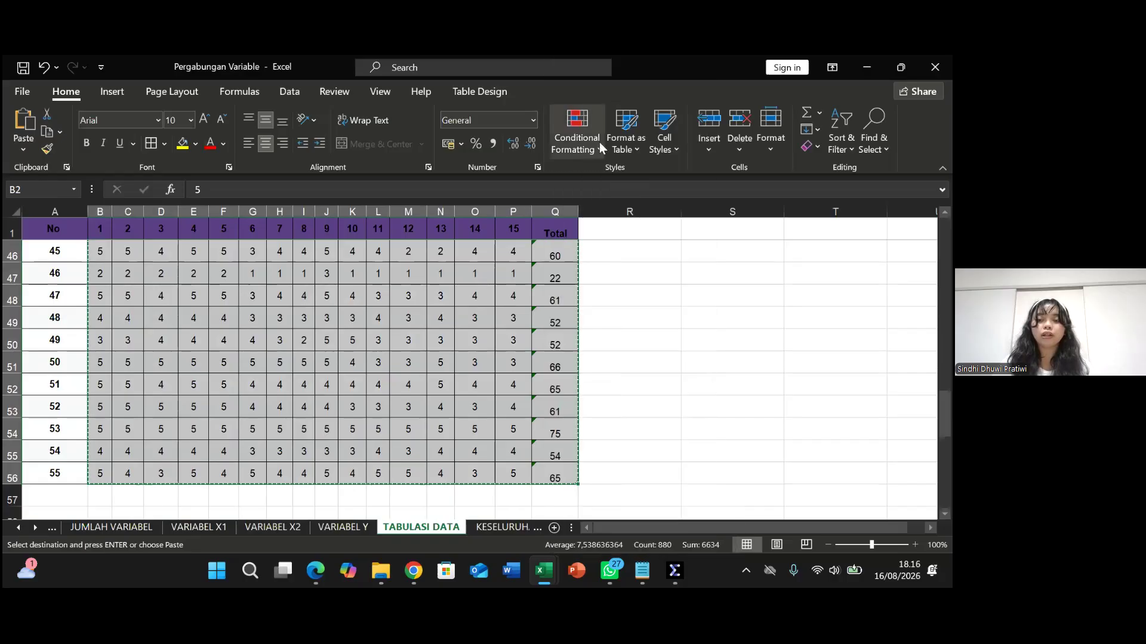
Switch to the empty SPSS dataset and paste the copied scores into its data grid, starting at the first cell.
click(680, 585)
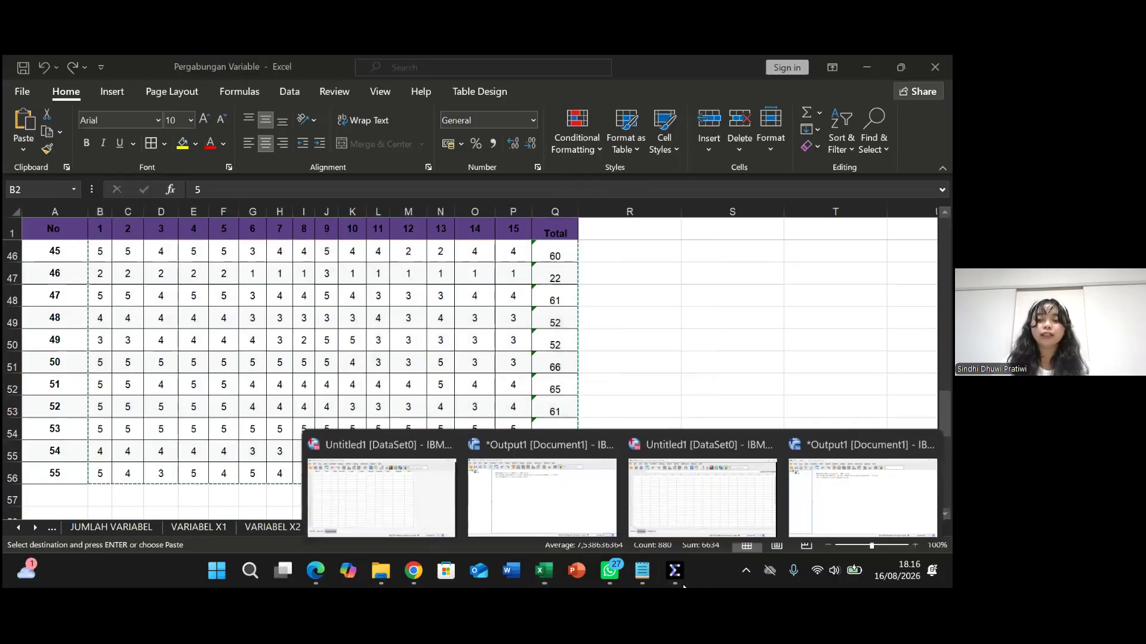
click(431, 497)
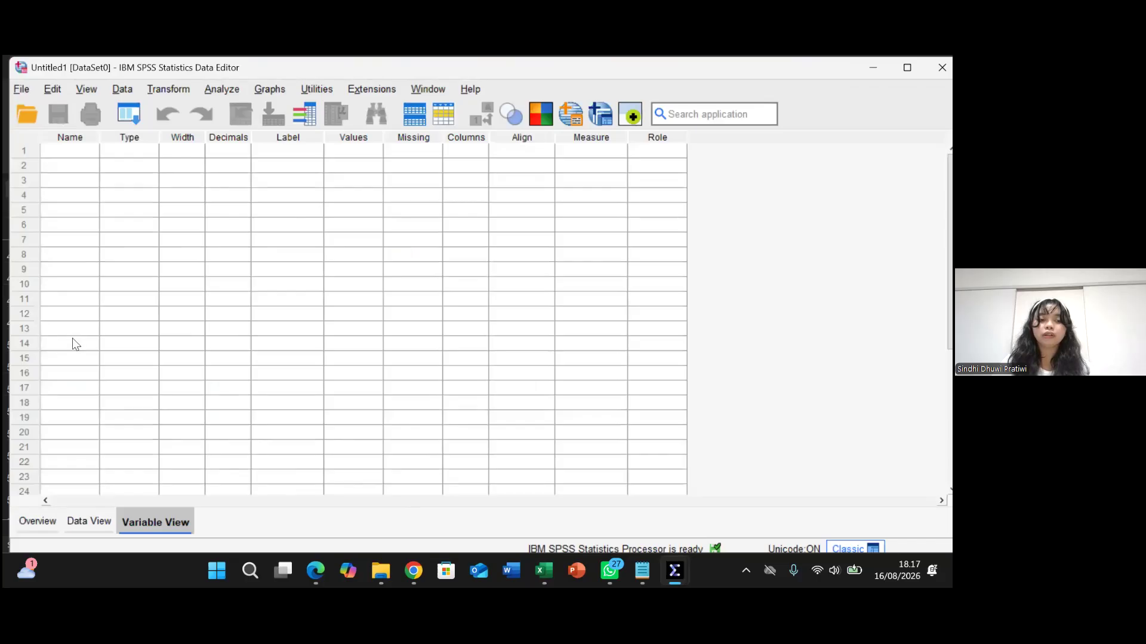
click(88, 521)
click(84, 173)
right_click(84, 175)
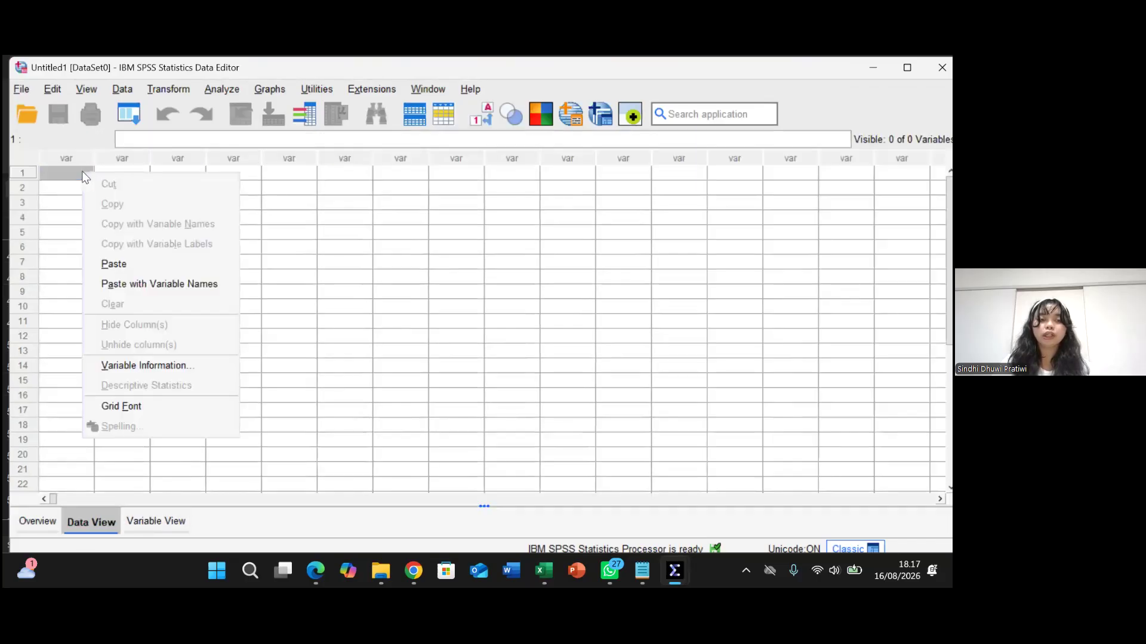
click(115, 267)
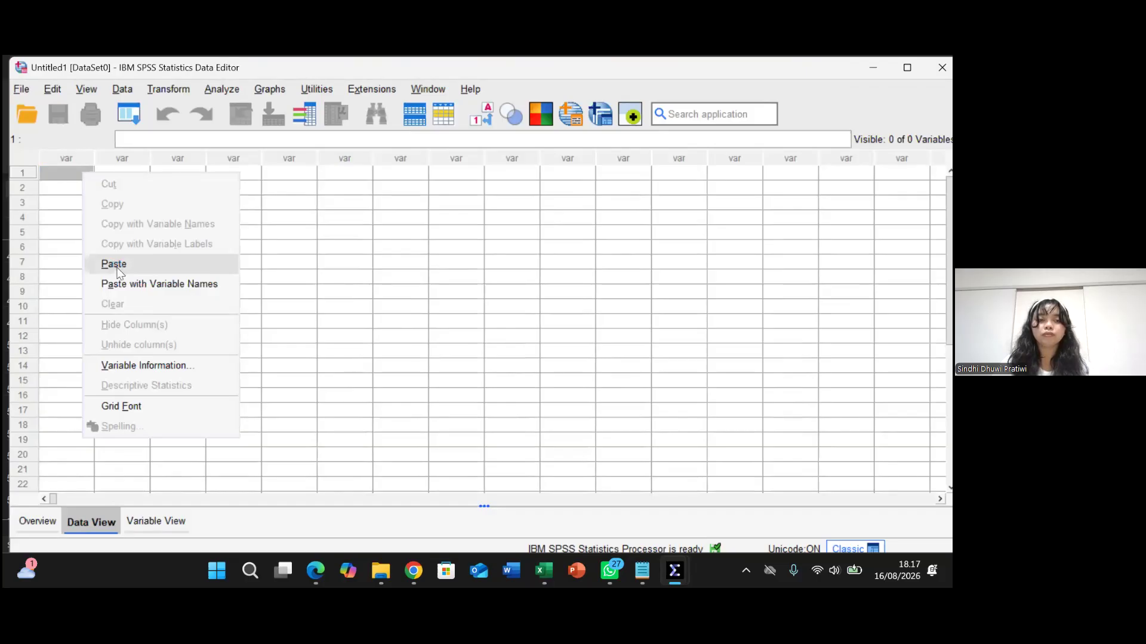
click(118, 269)
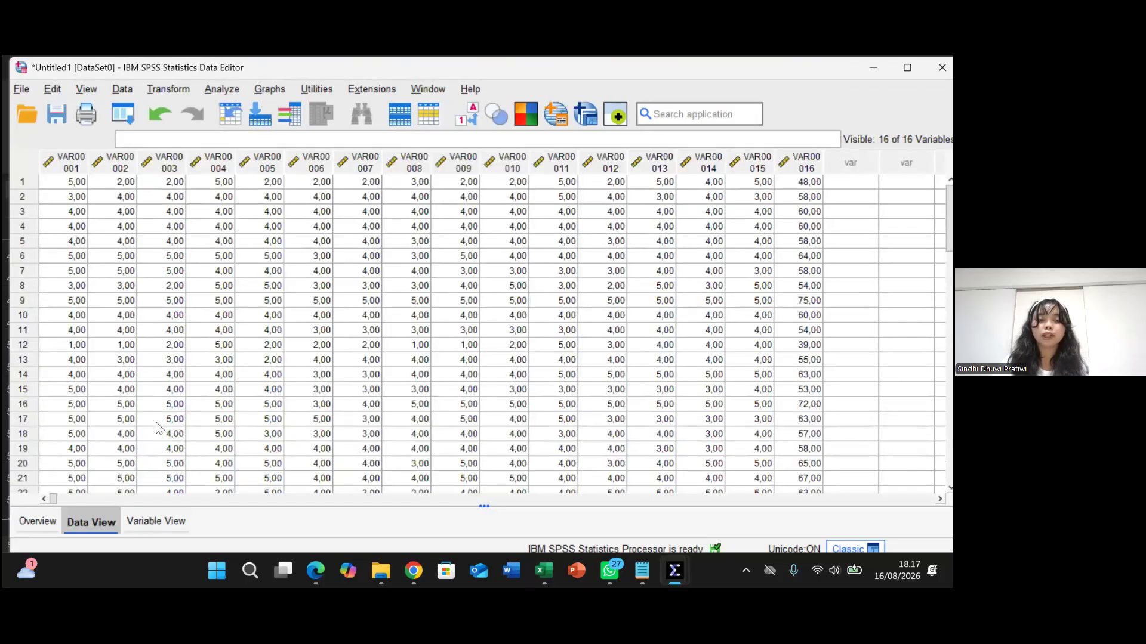
Replace "VAR000" with "X" in all the variable names using Find and Replace.
click(154, 521)
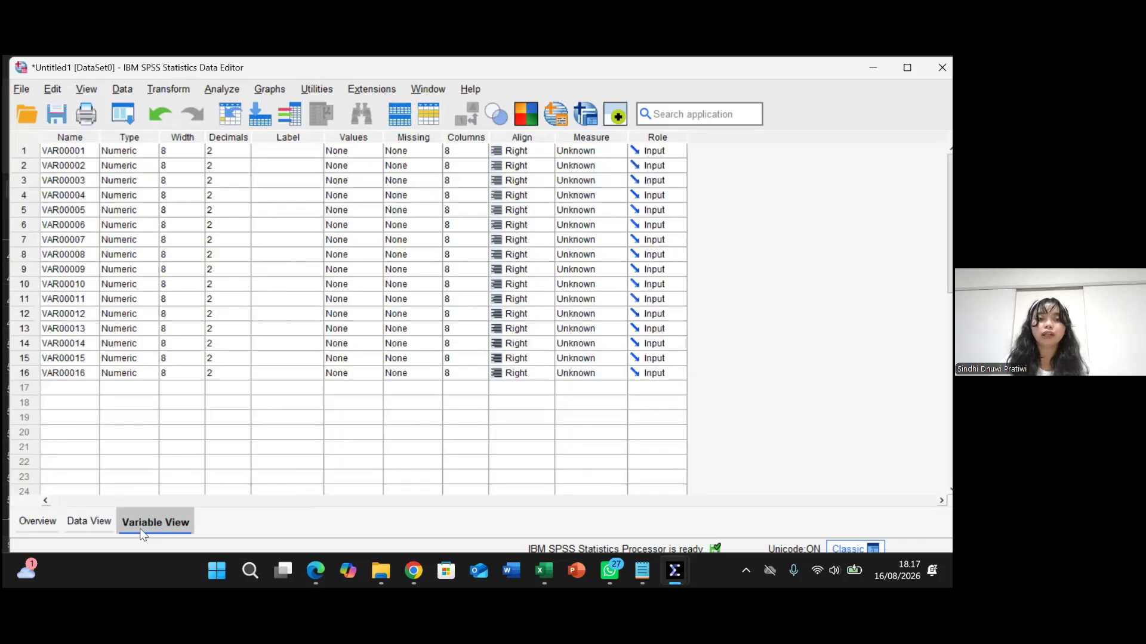
click(88, 136)
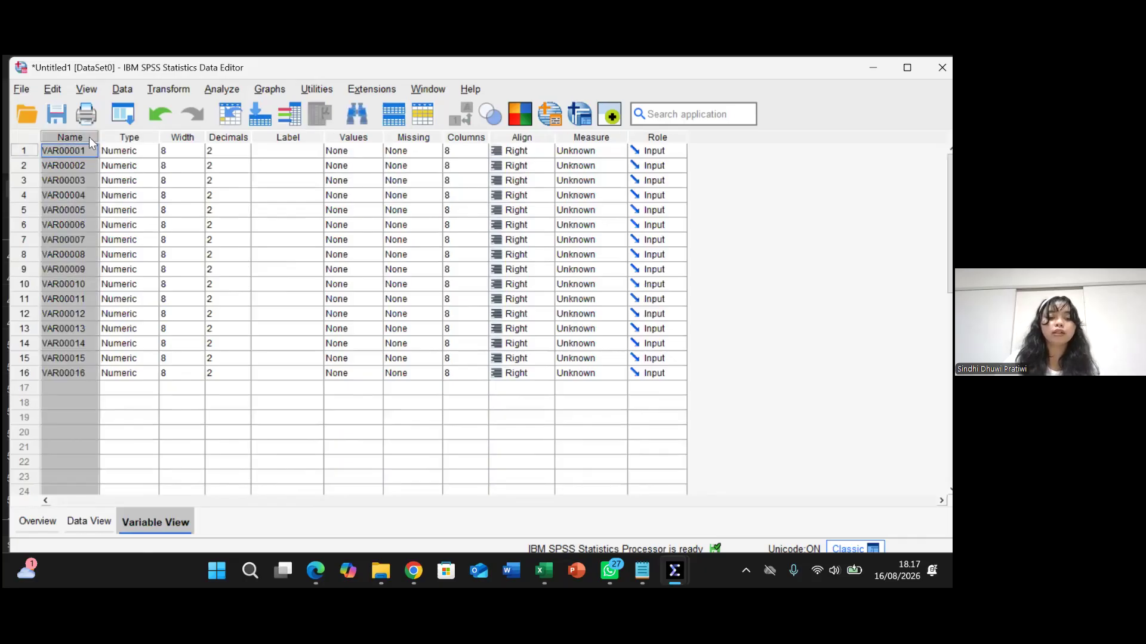
key(ctrl+f)
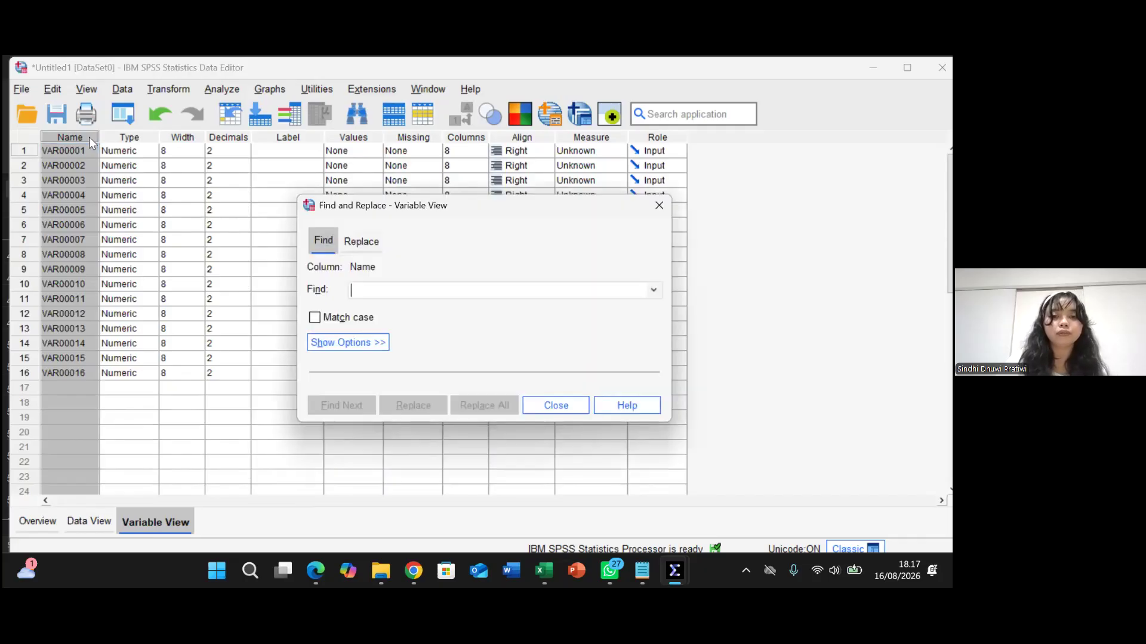
click(354, 241)
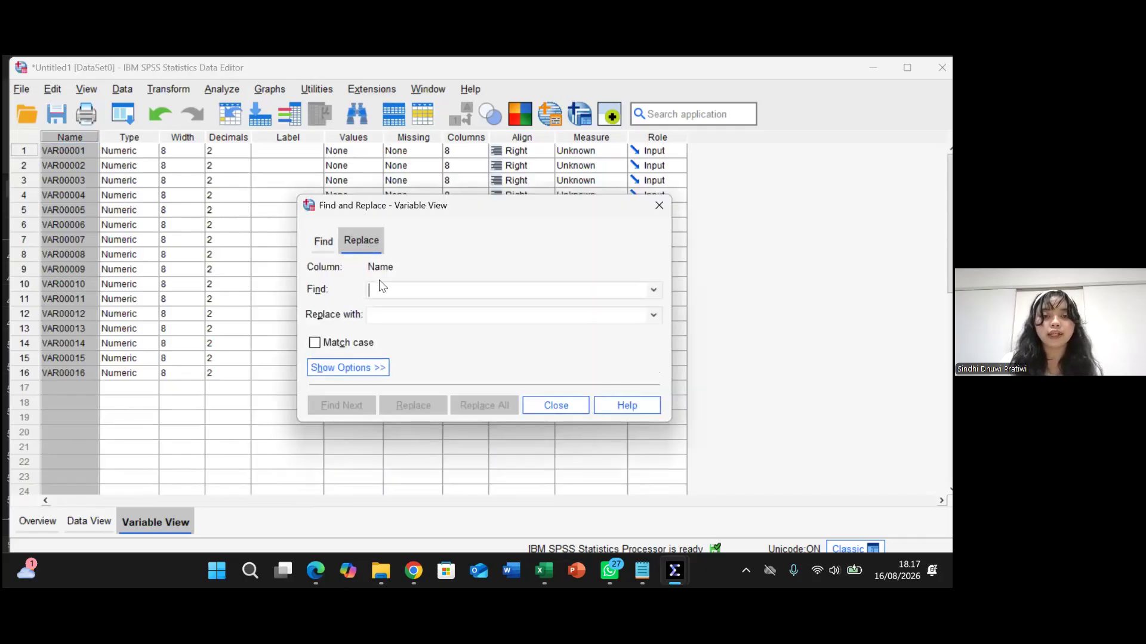
click(378, 290)
text(VAR000)
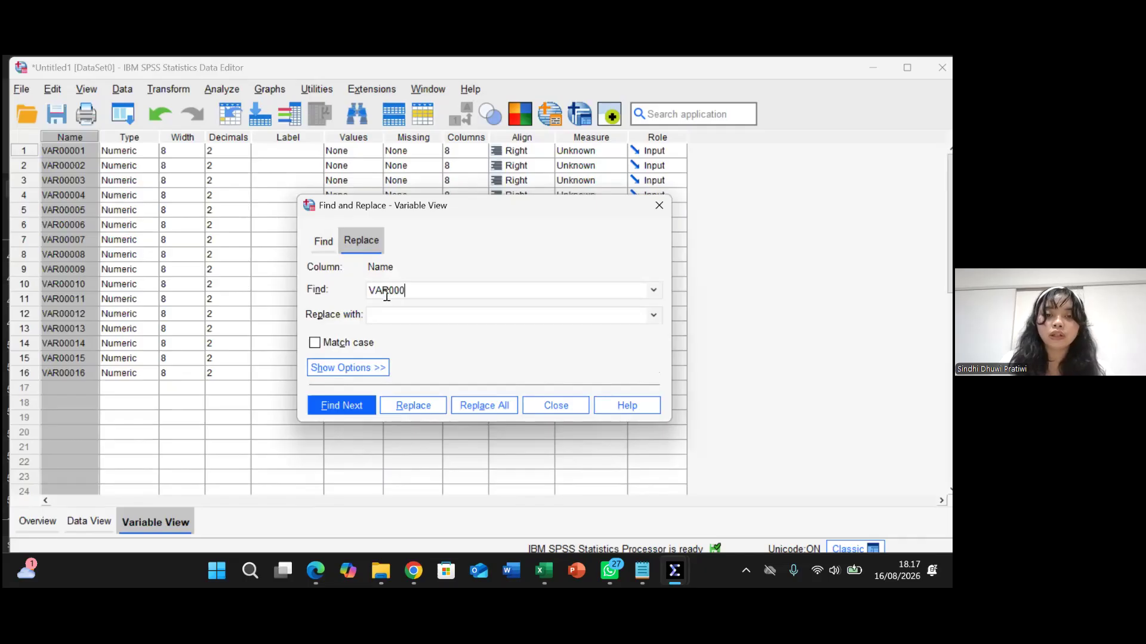
click(400, 316)
text(x)
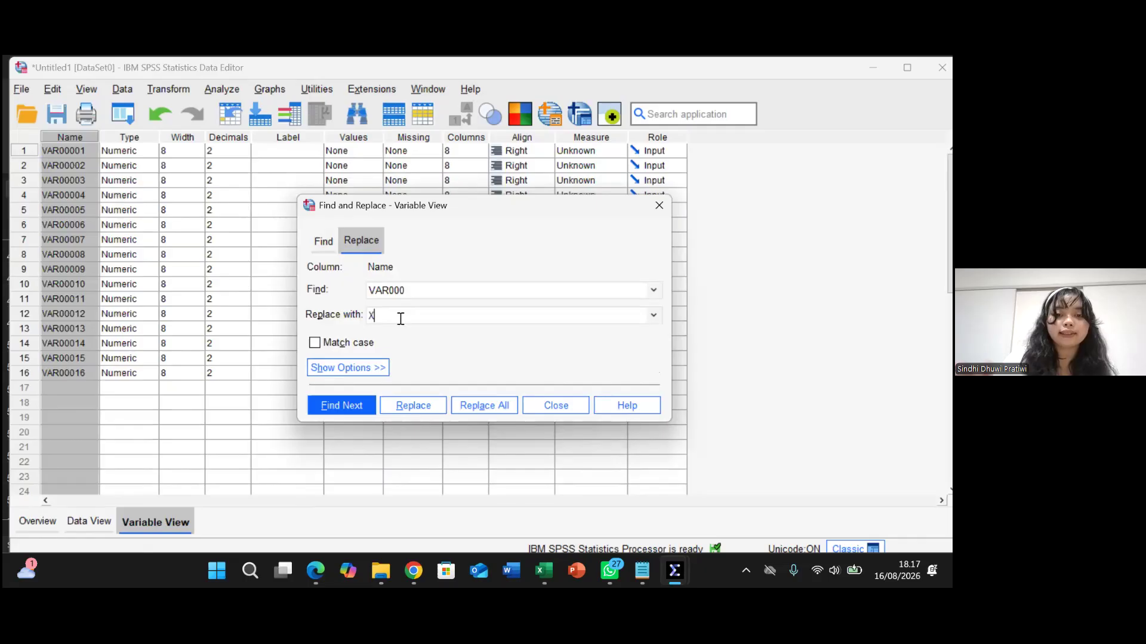
click(489, 406)
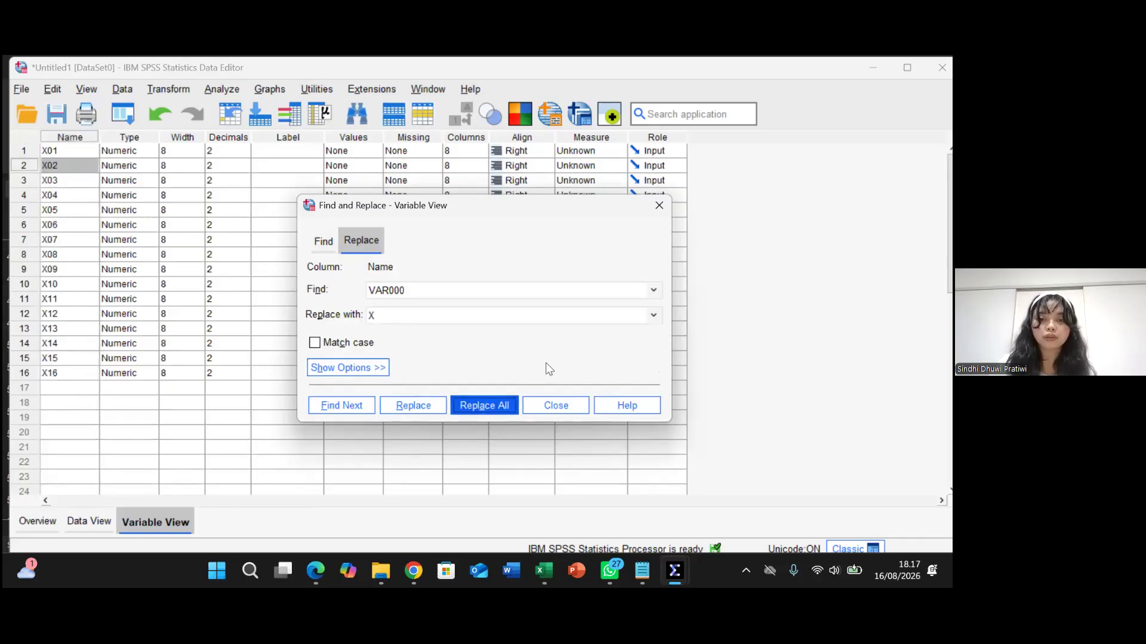
click(541, 404)
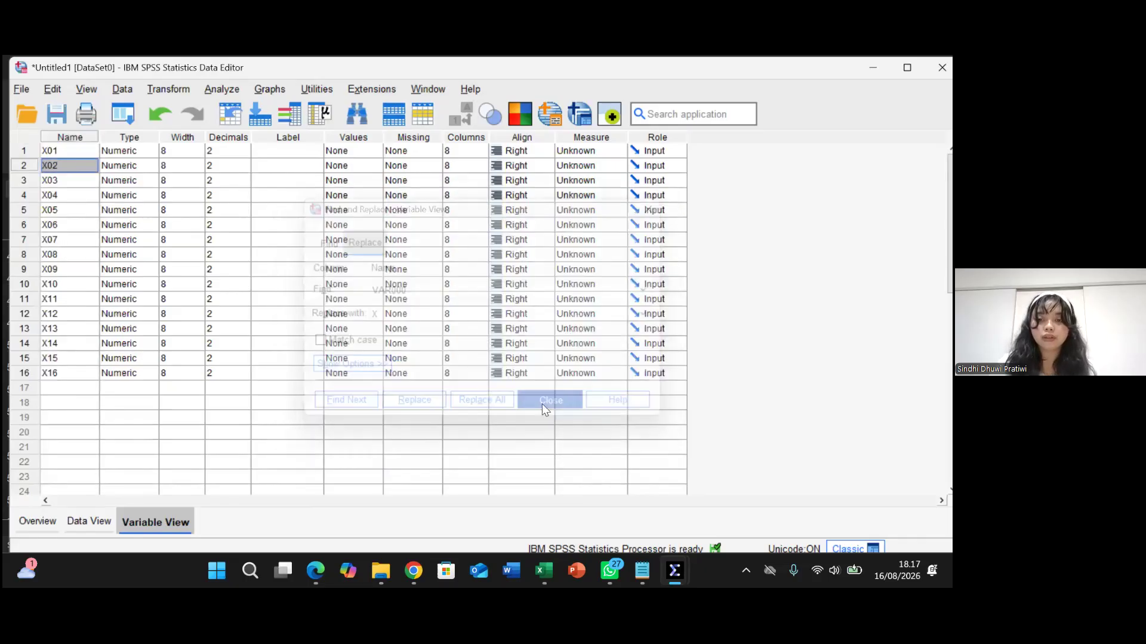
Rename the sixteenth variable as TOTAL.
click(52, 385)
double_click(63, 372)
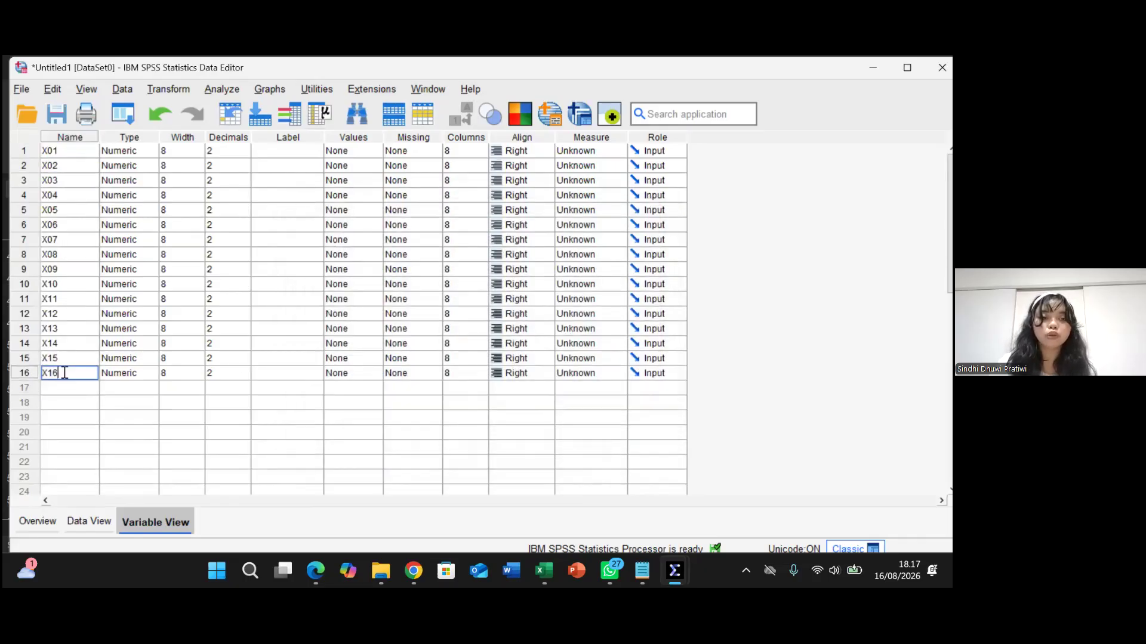
key(BackSpace)
key(BackSpace)
key(BackSpace)
text(TOTAL)
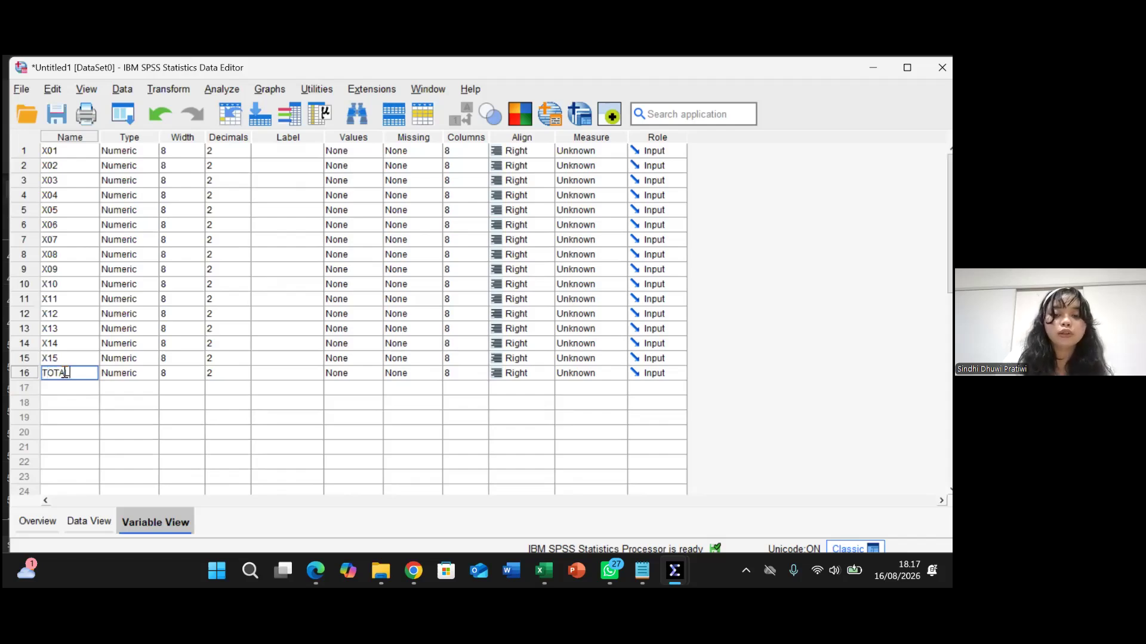
key(Return)
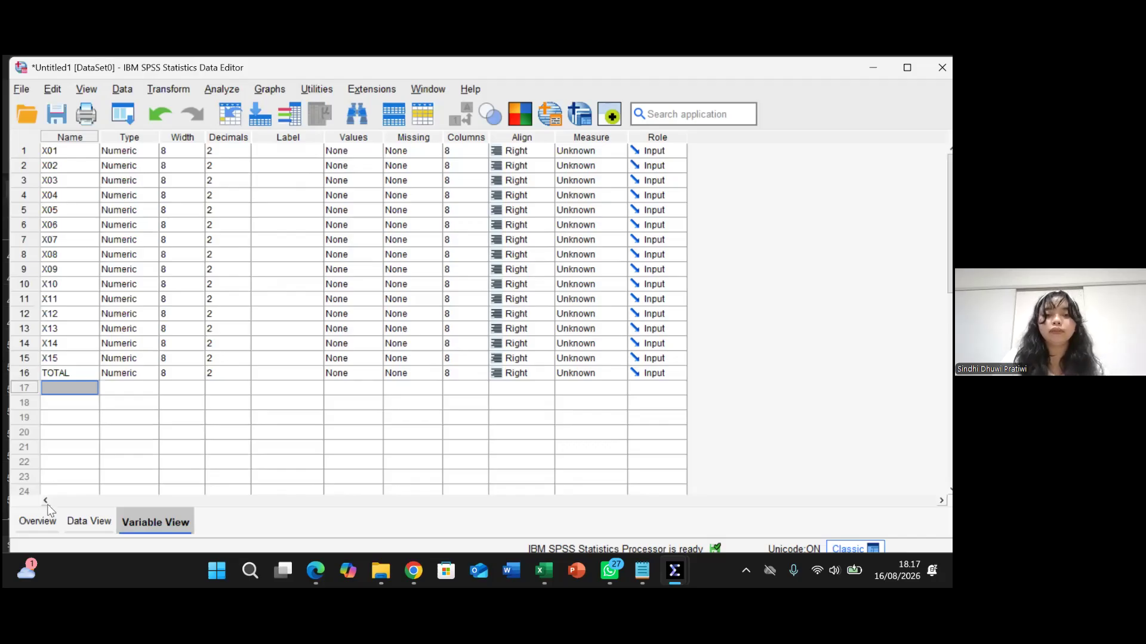
Run a two-tailed Pearson bivariate correlation on X01 through X15 and TOTAL, and maximize the output window.
click(83, 523)
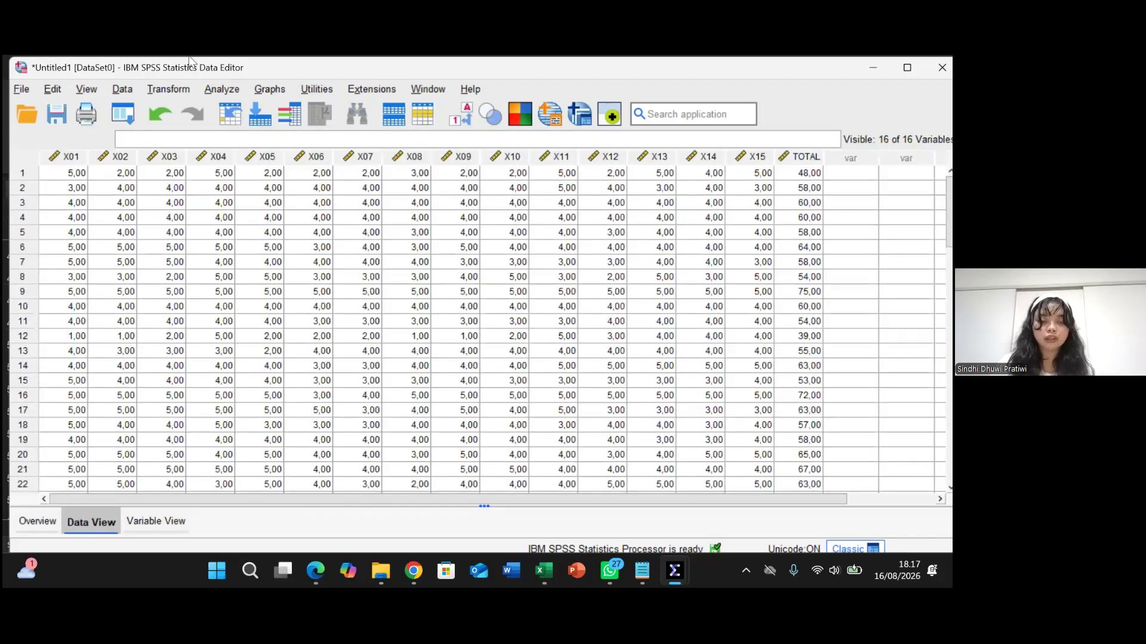
click(223, 91)
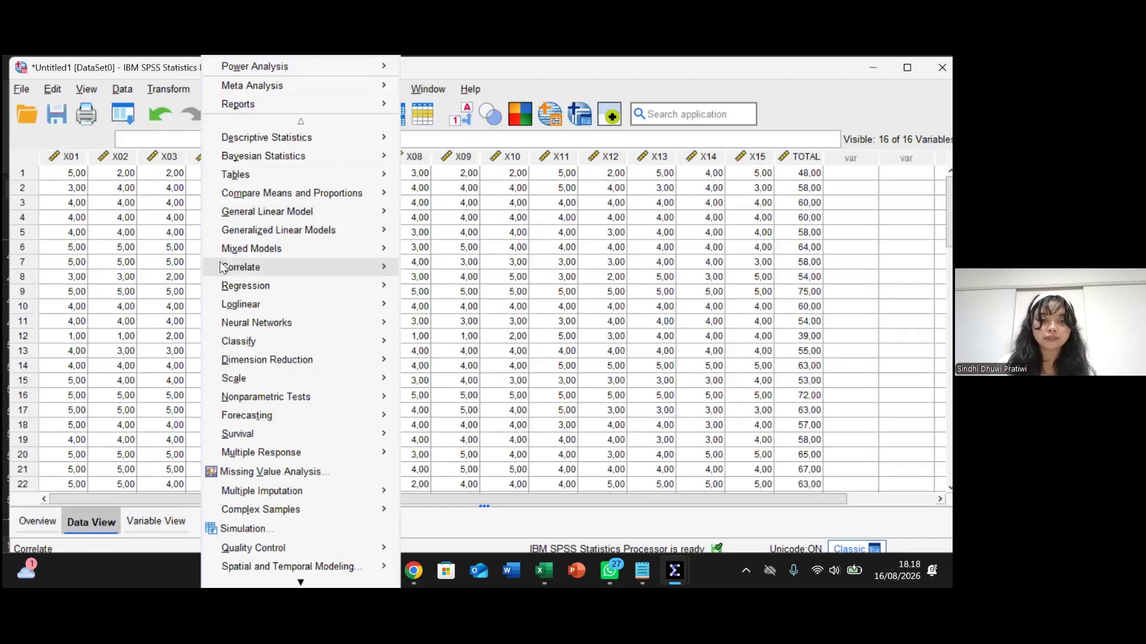
mouse_move(227, 270)
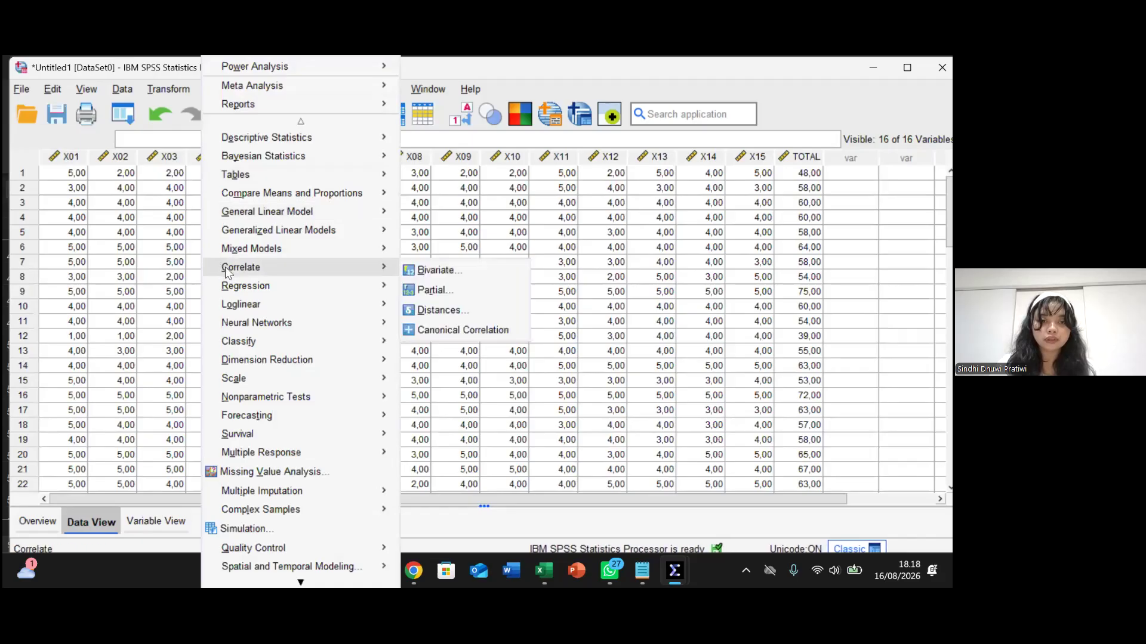
click(423, 276)
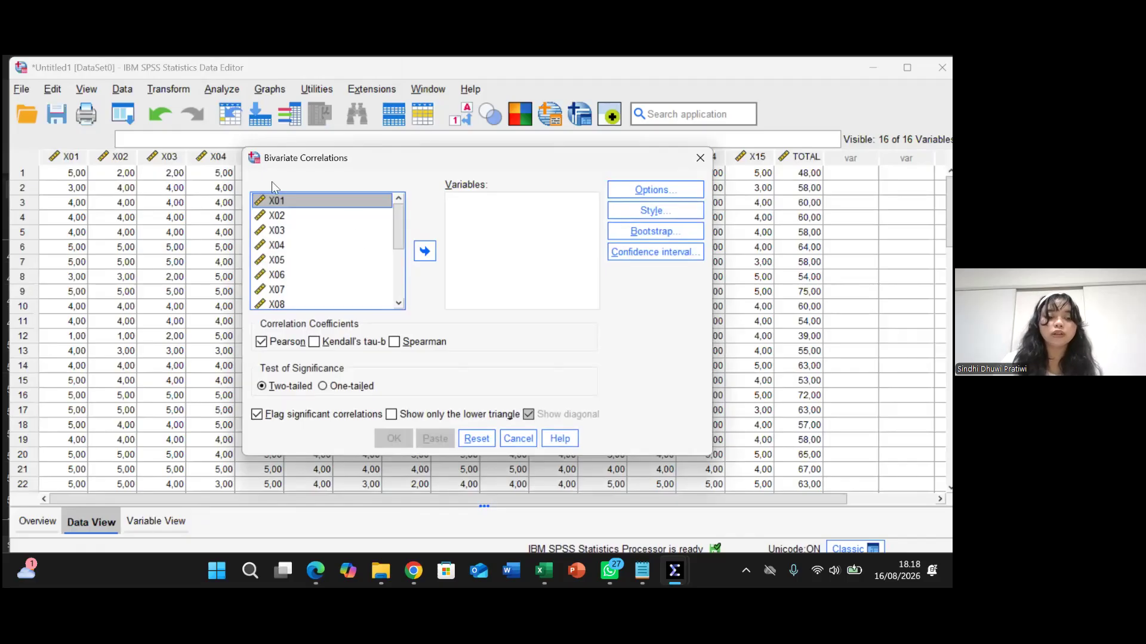
key(ctrl+a)
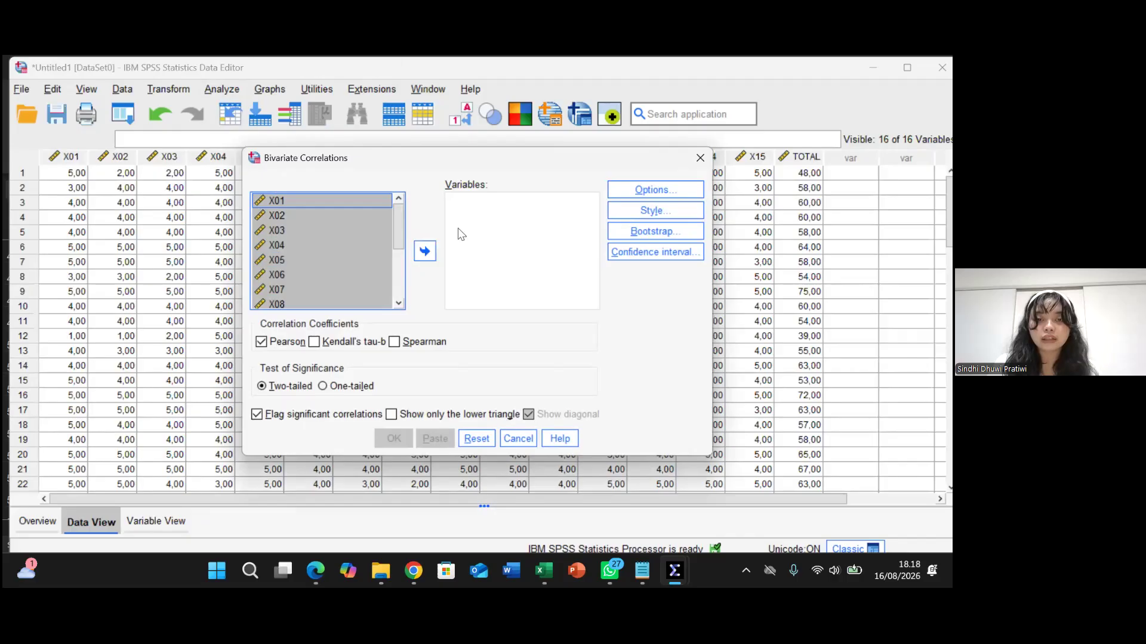
click(432, 256)
scroll(526, 249, down, 2)
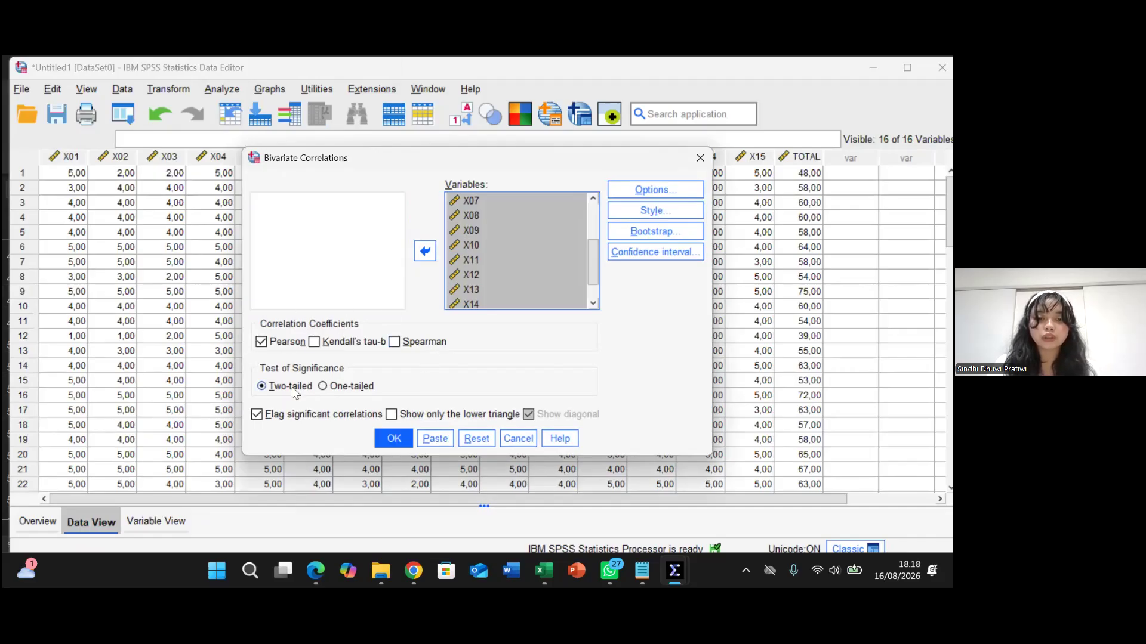
click(397, 440)
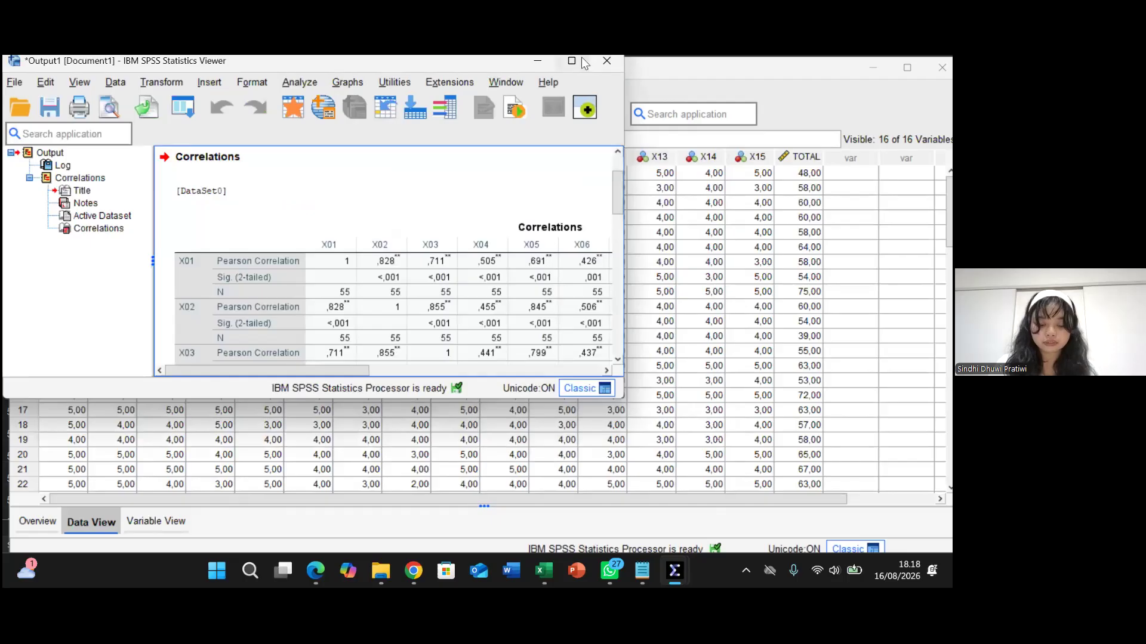
click(573, 60)
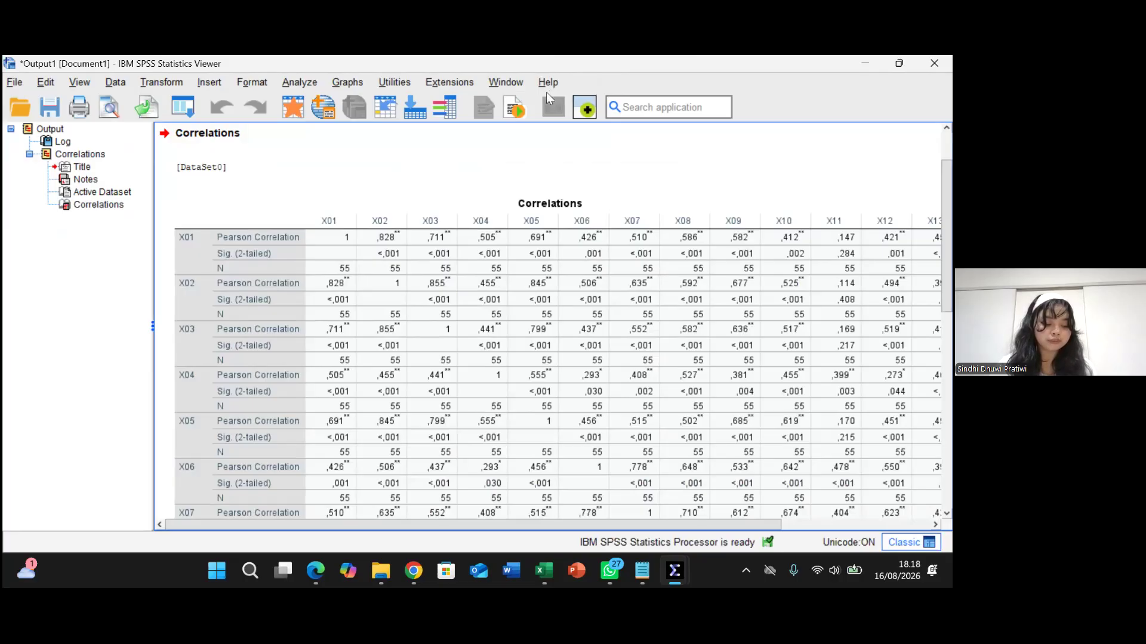
Read the Uji Validitas notes in Notepad, and examine the TOTAL column of the correlations table in the SPSS output.
click(643, 584)
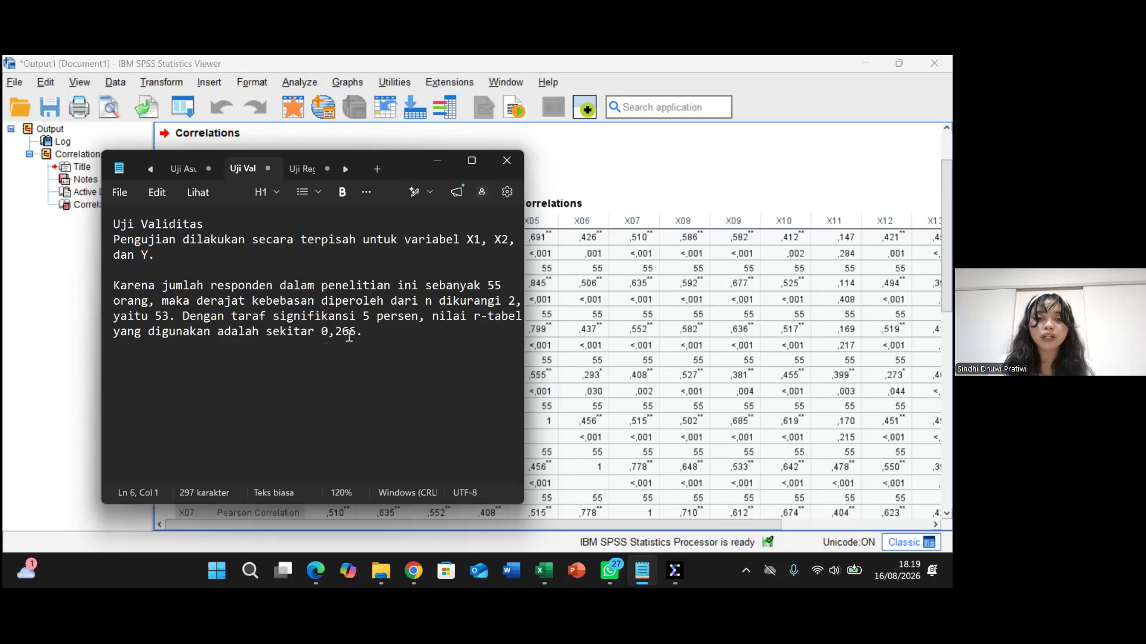
click(438, 164)
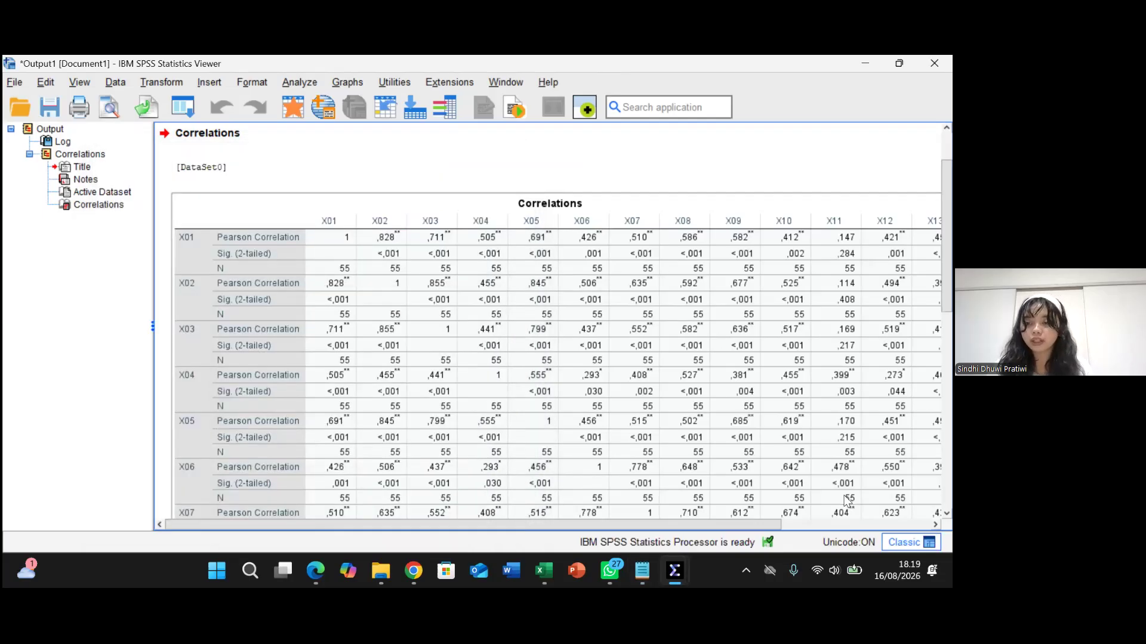
click(935, 526)
drag(935, 525, 935, 525)
click(895, 231)
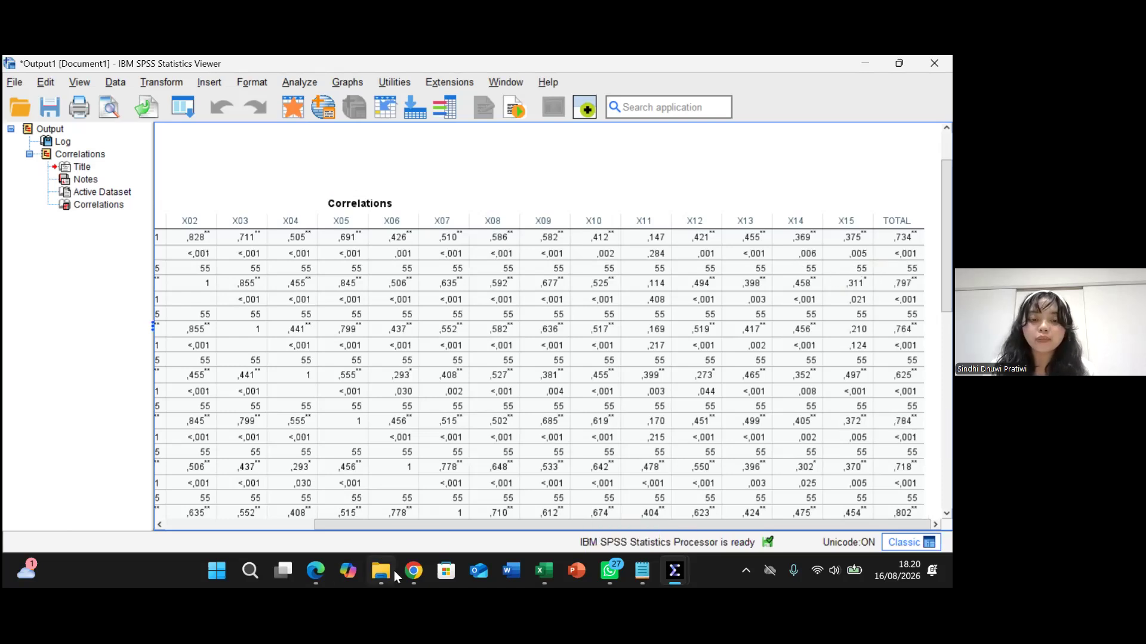
Switch to the r-table PDF in Chrome and highlight the 5% significance value for N = 55.
mouse_move(414, 571)
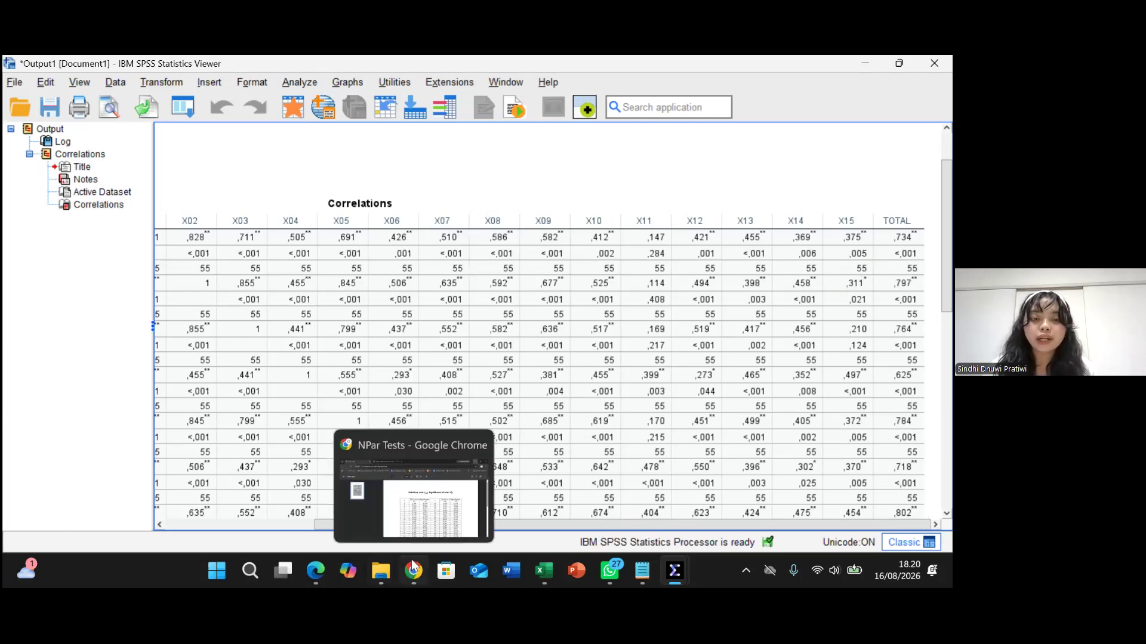
click(414, 510)
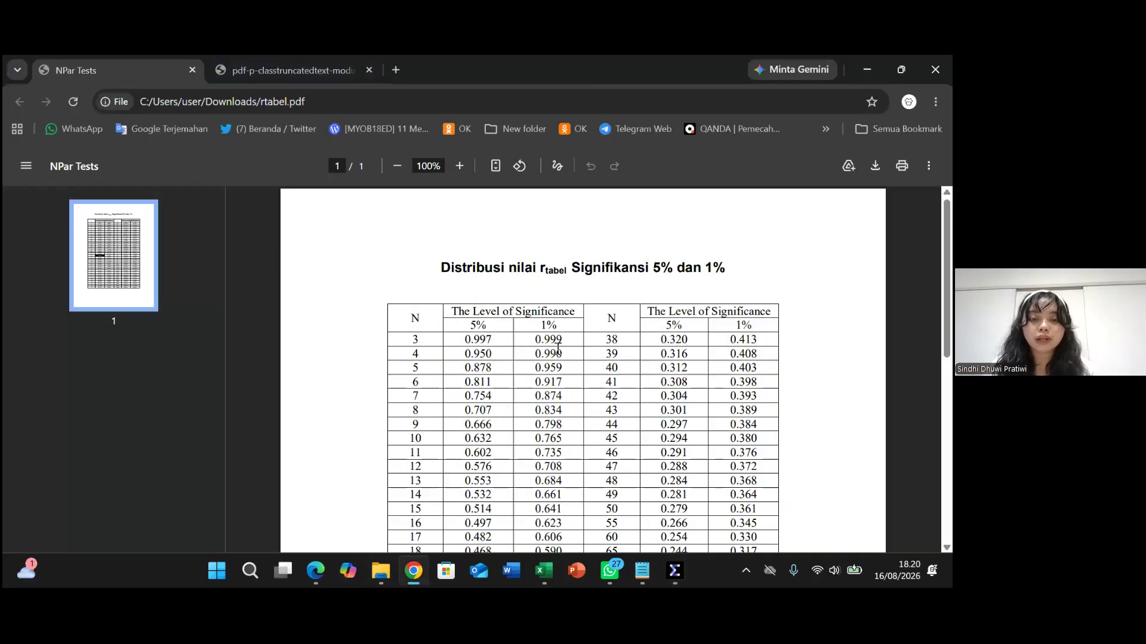
scroll(558, 347, down, 4)
scroll(634, 361, up, 4)
scroll(634, 361, down, 3)
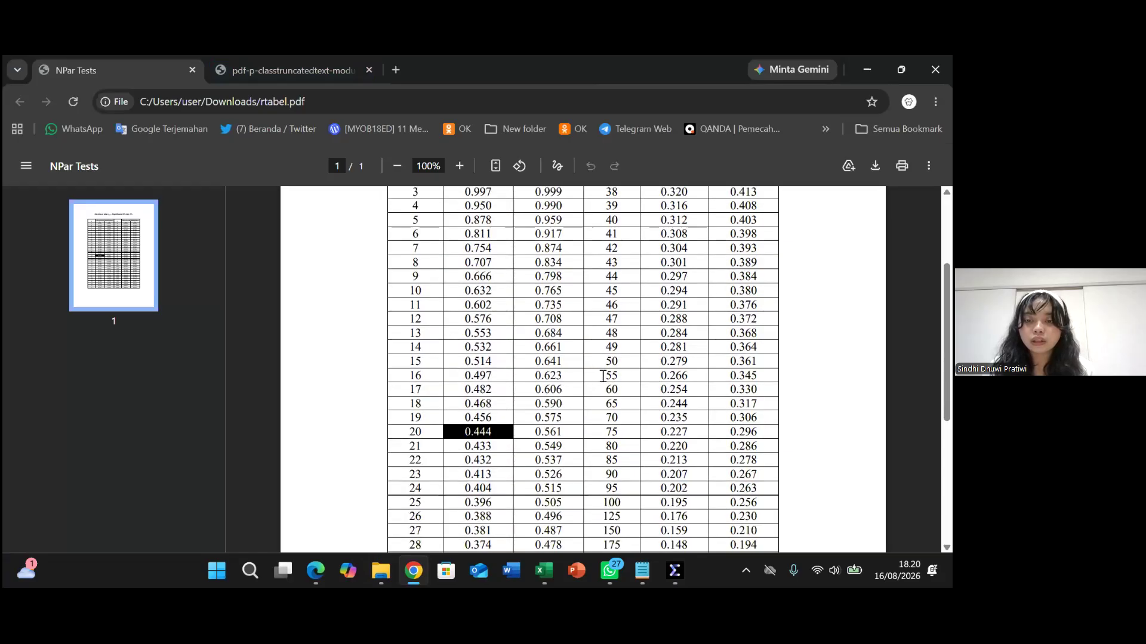
double_click(606, 375)
shift+click(671, 374)
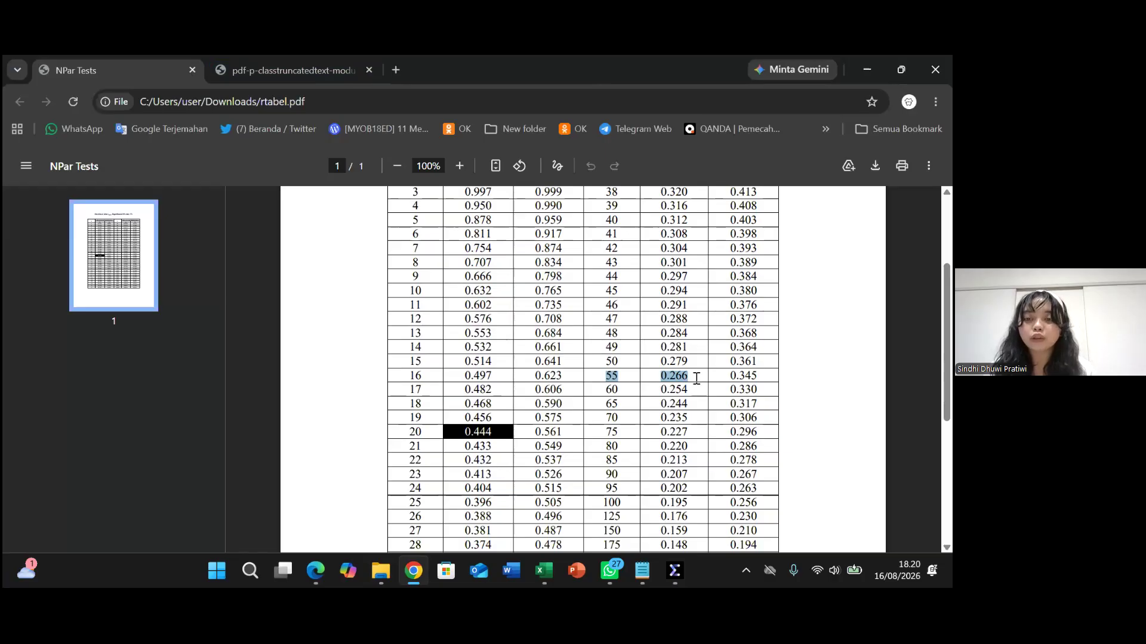
scroll(696, 376, up, 3)
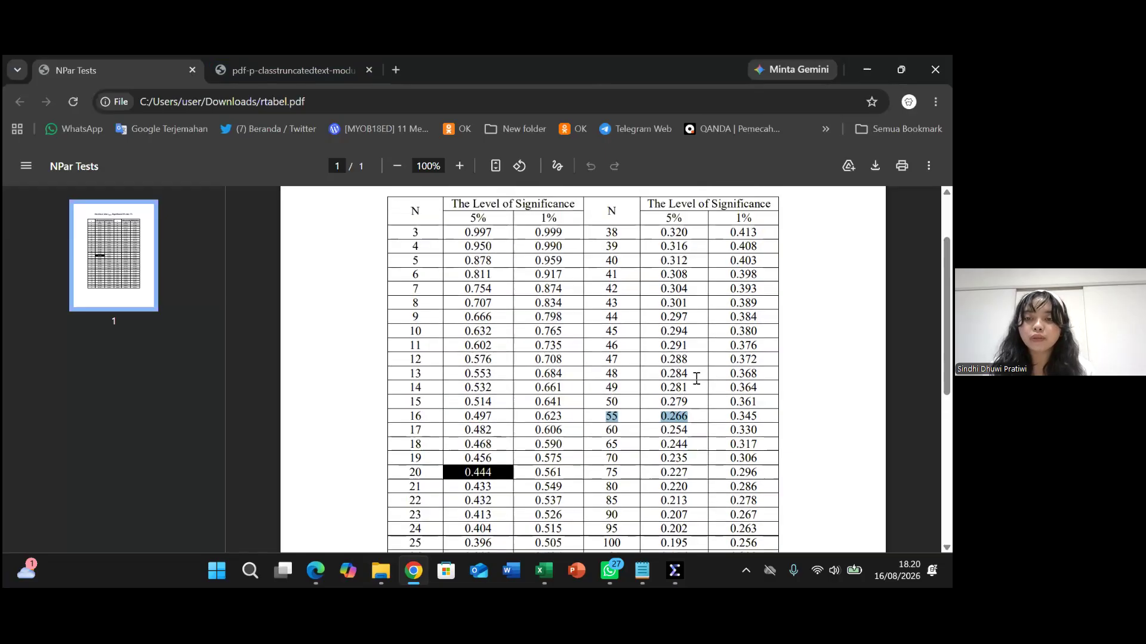
scroll(696, 375, down, 3)
mouse_move(635, 586)
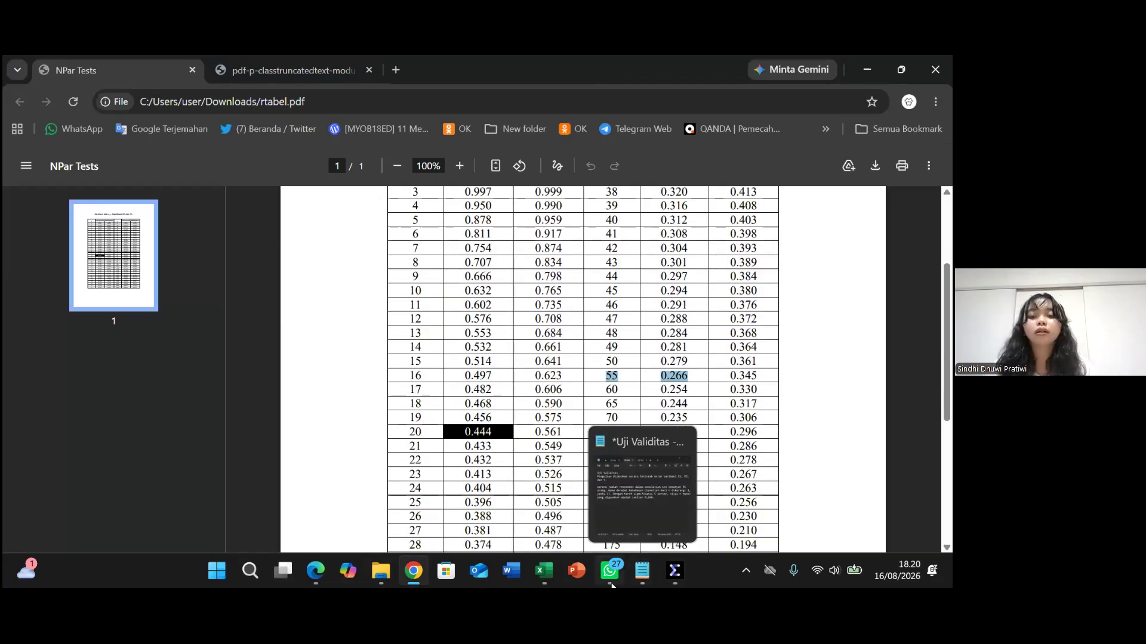
Switch to the SPSS output and examine the TOTAL column of the correlations table.
mouse_move(664, 573)
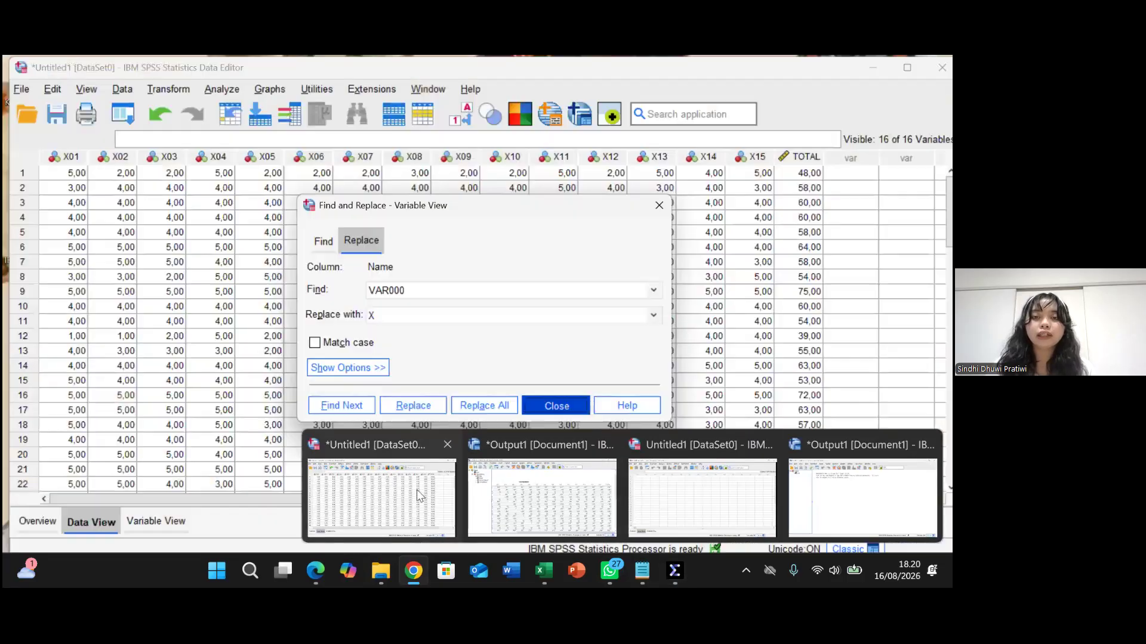
click(428, 489)
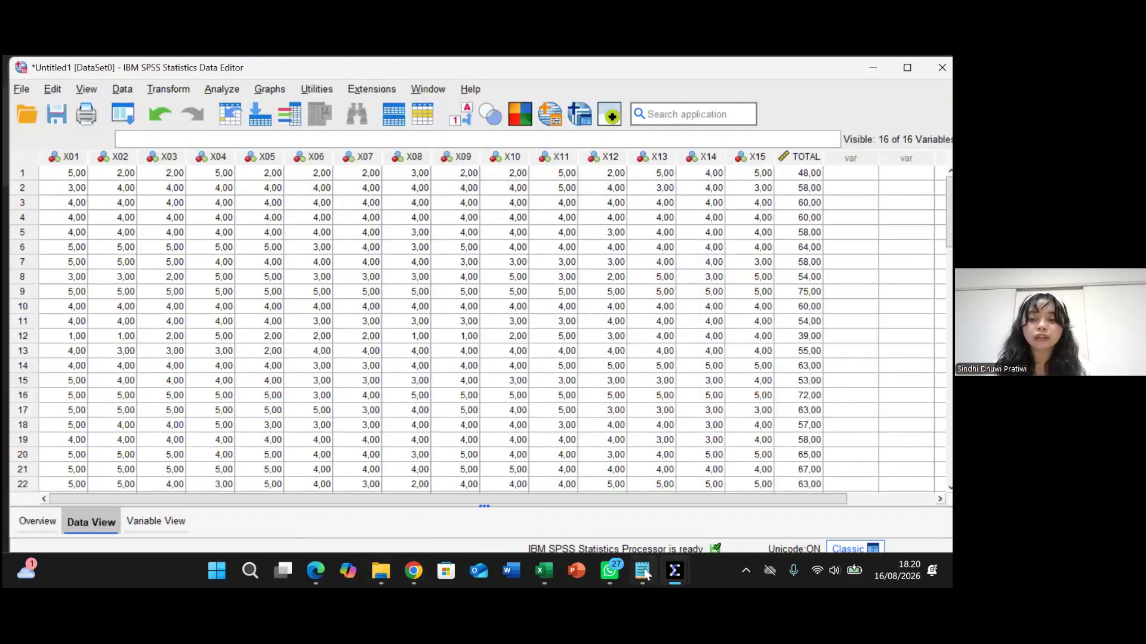
mouse_move(643, 573)
click(567, 484)
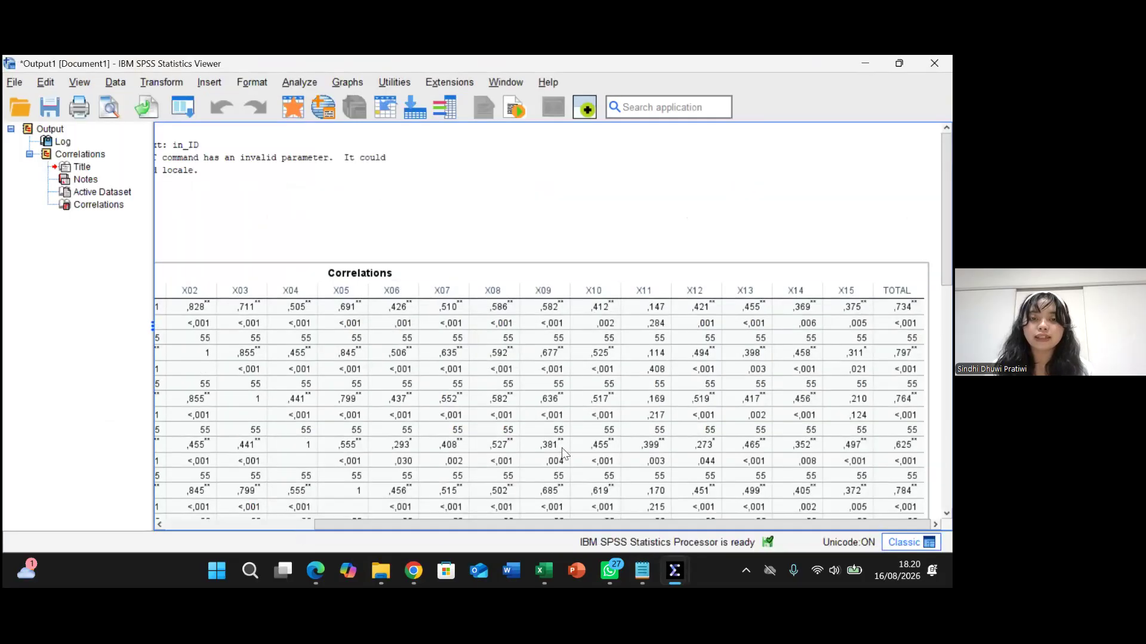
scroll(564, 454, down, 5)
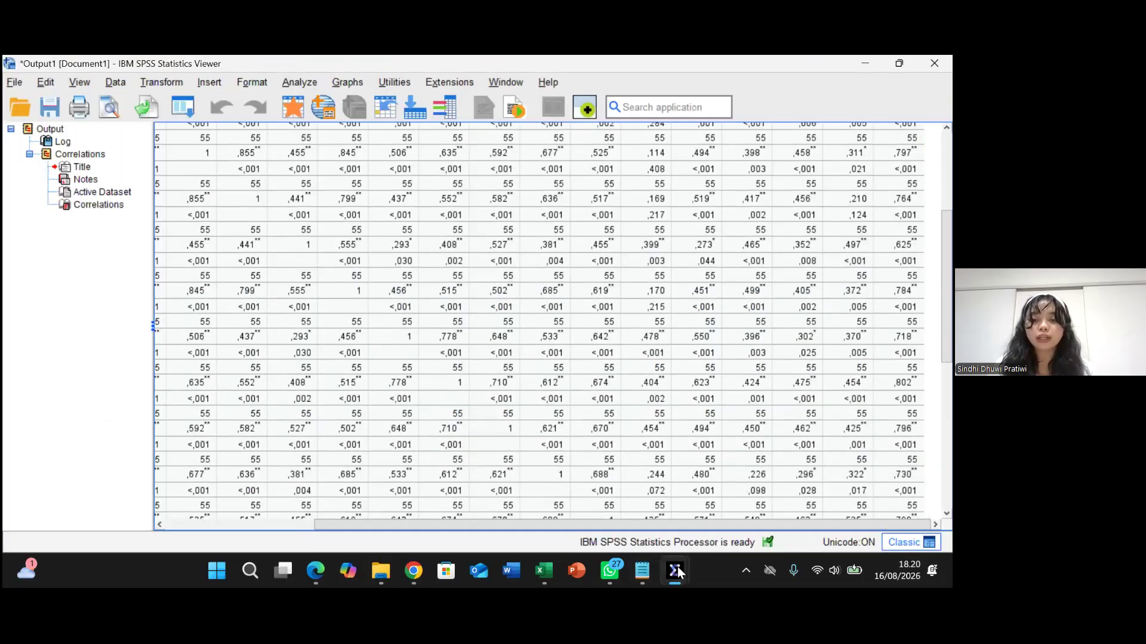
Start a reliability analysis on the questionnaire dataset and add X01 through X15 and TOTAL as items.
mouse_move(673, 581)
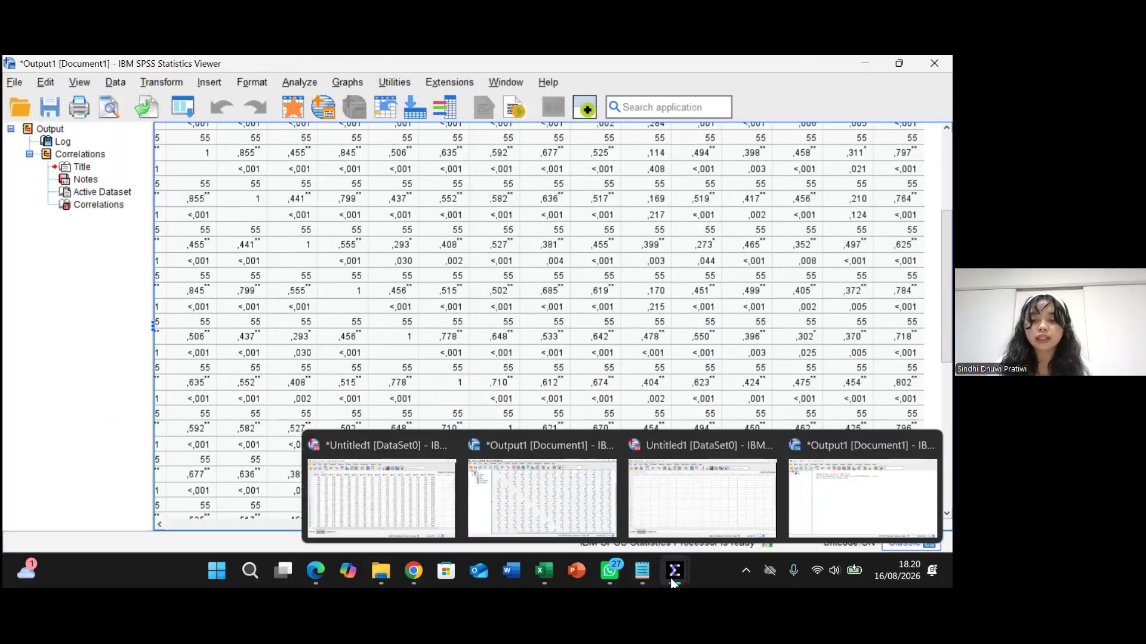
click(427, 525)
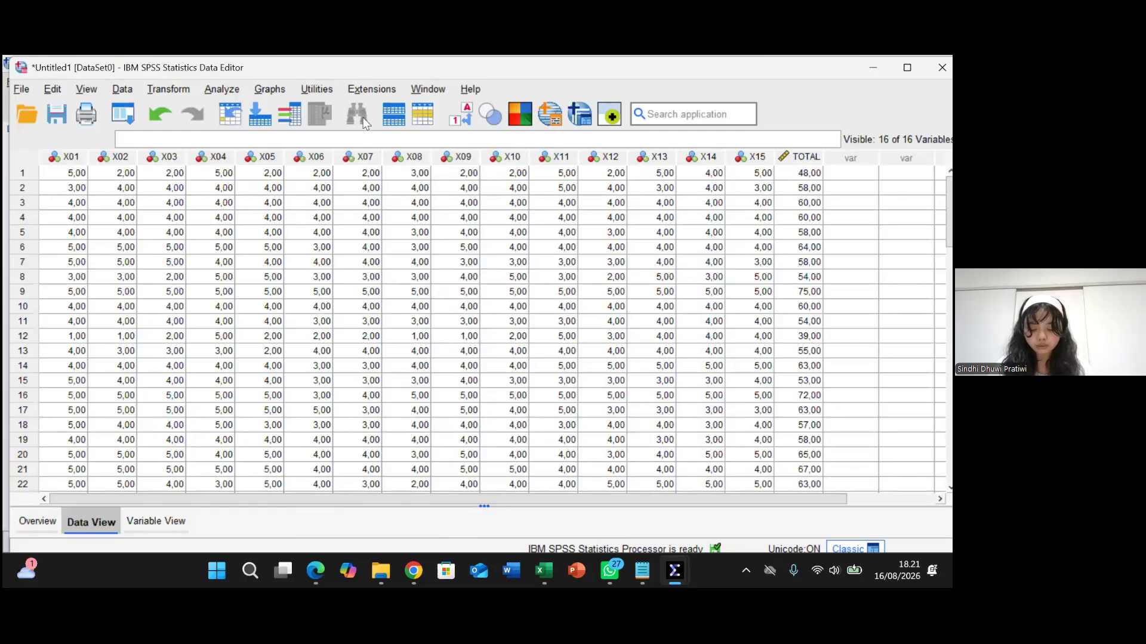
click(219, 89)
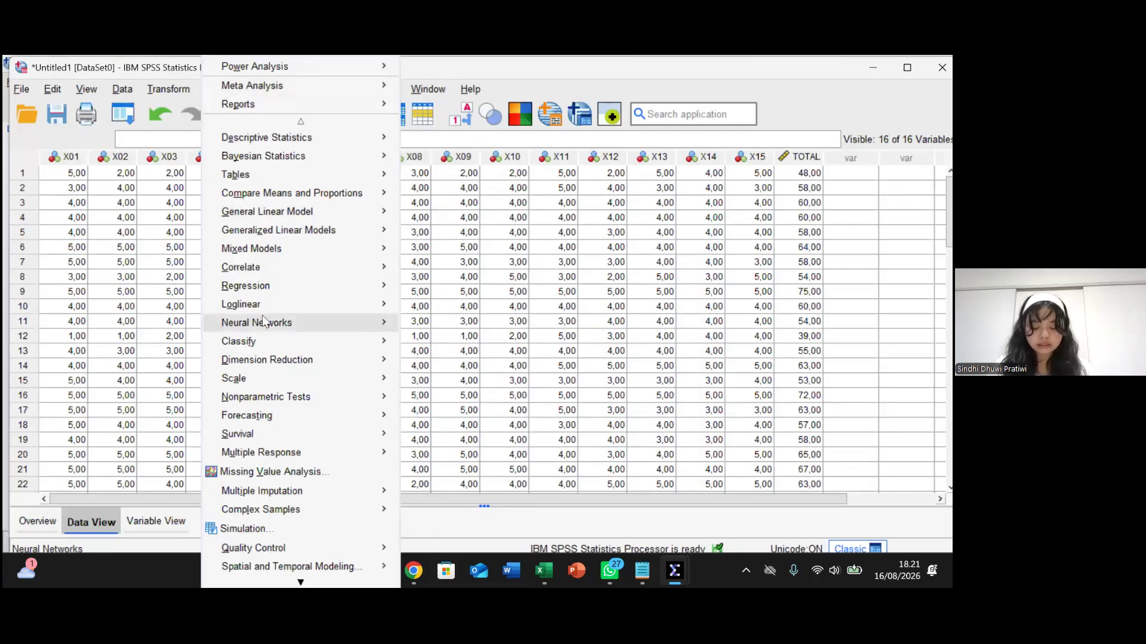
mouse_move(263, 382)
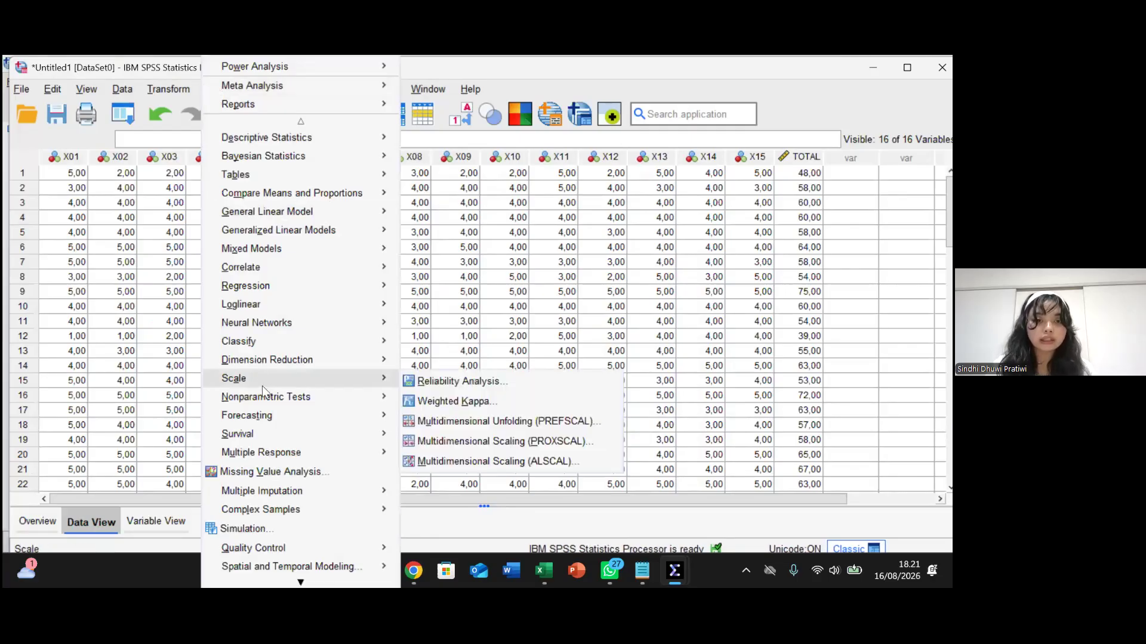
click(441, 385)
scroll(408, 264, down, 1)
scroll(408, 264, up, 1)
click(378, 196)
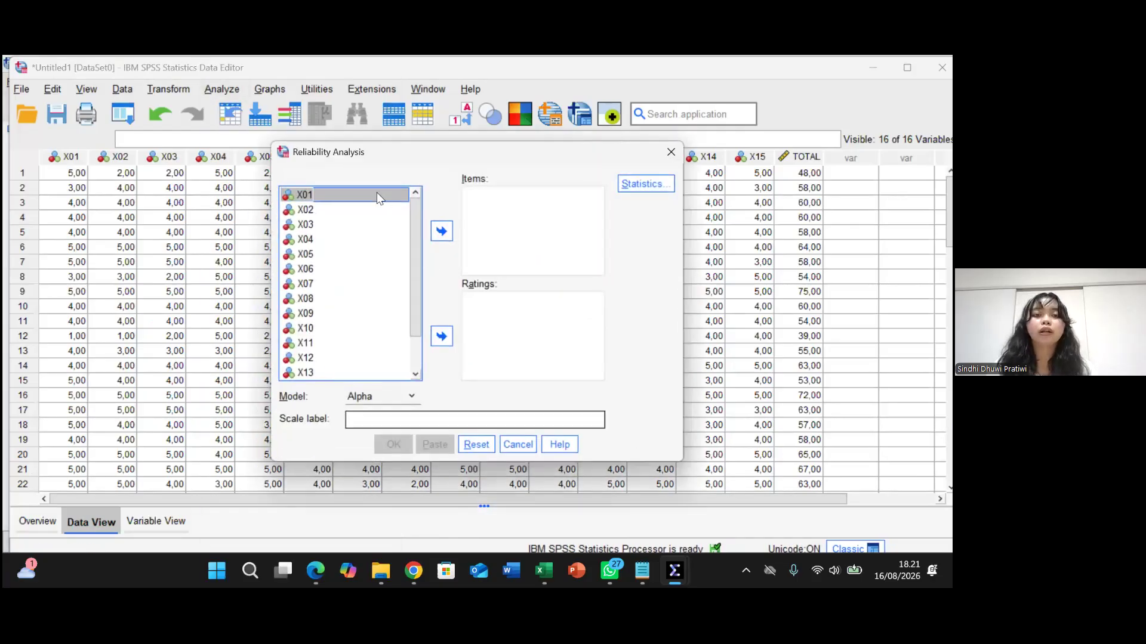
scroll(364, 245, down, 1)
scroll(364, 244, up, 1)
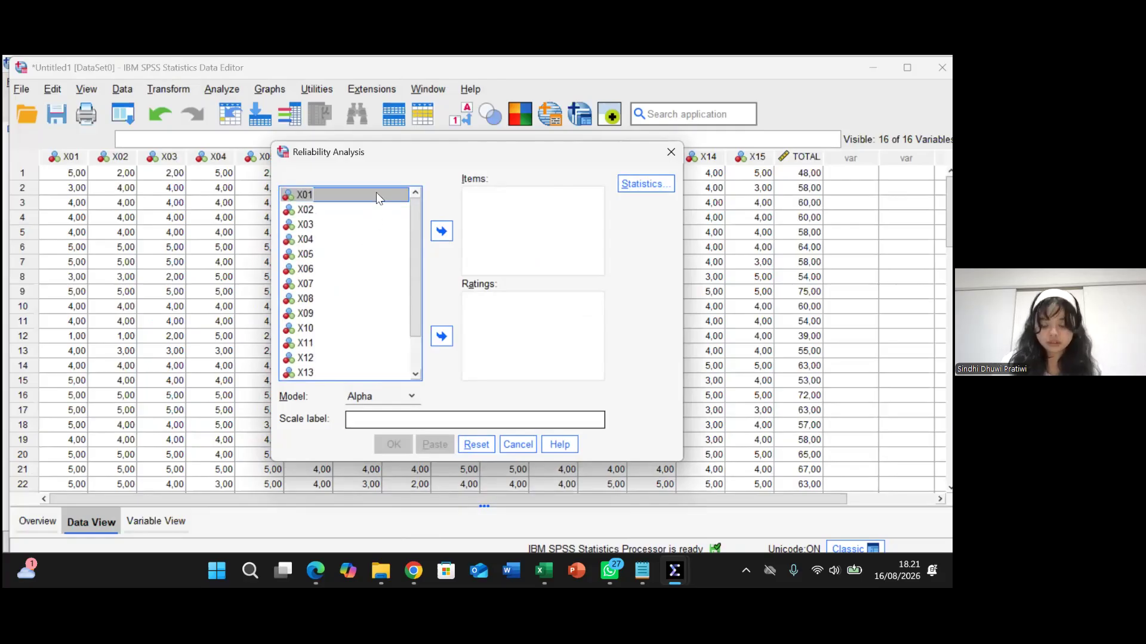
scroll(360, 253, down, 1)
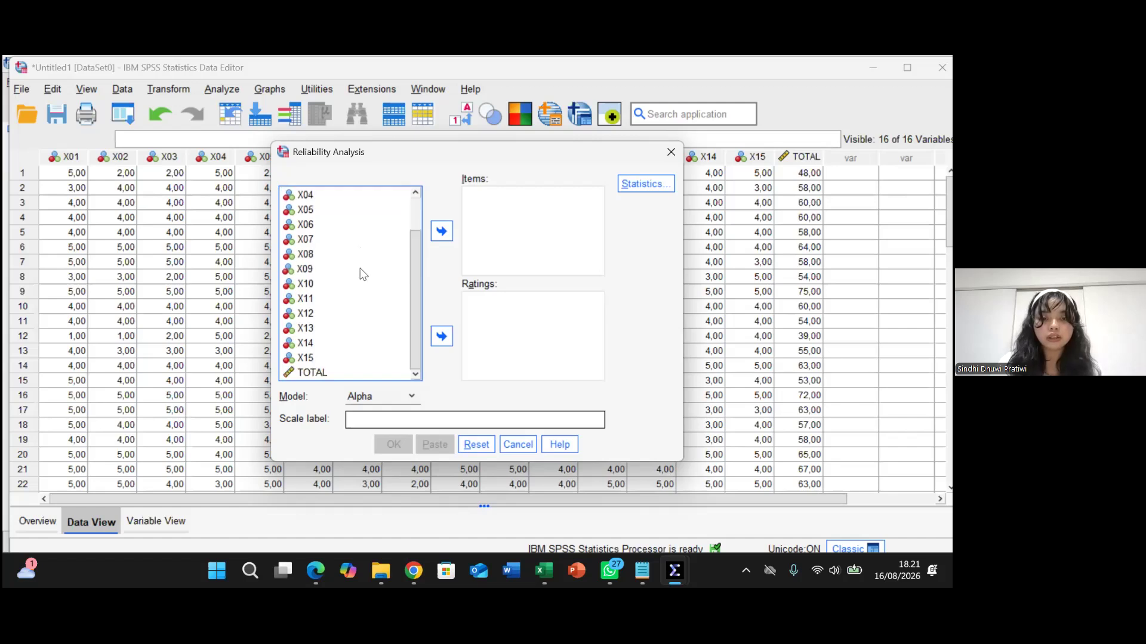
scroll(363, 274, up, 1)
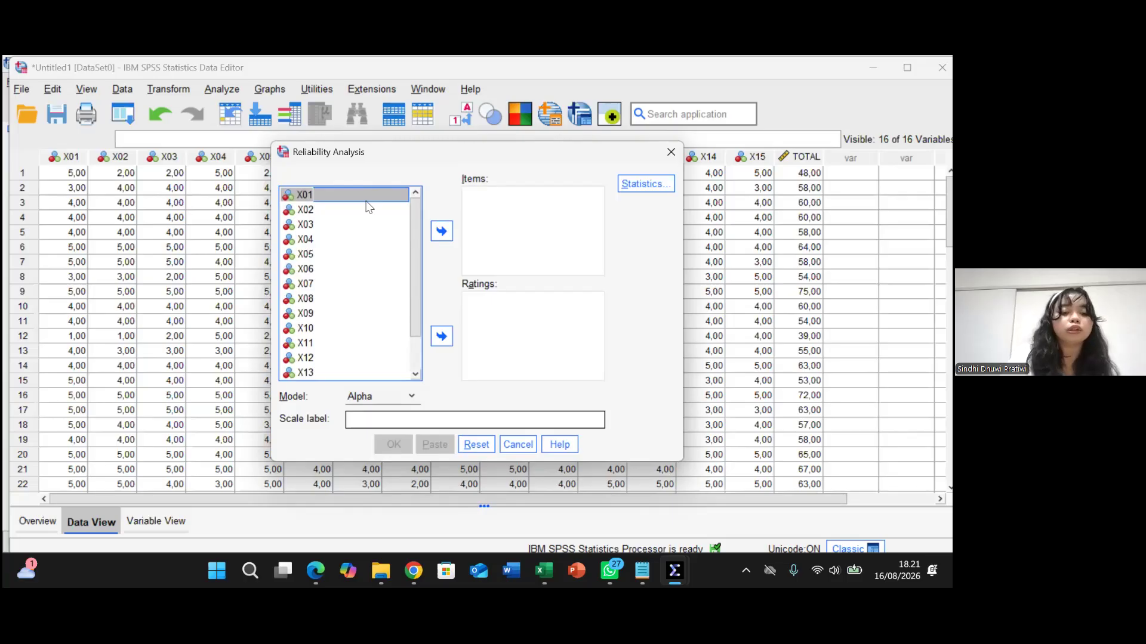
key(ctrl+a)
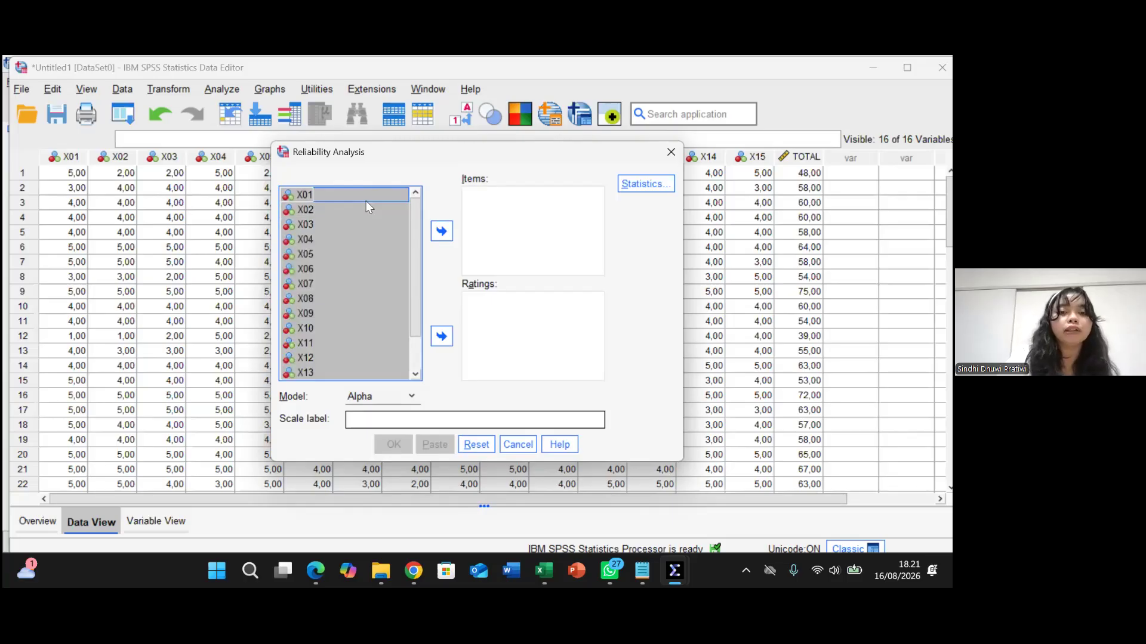
click(448, 232)
Remove TOTAL from the items, then run the reliability analysis with the Alpha model and review the output.
scroll(519, 234, down, 4)
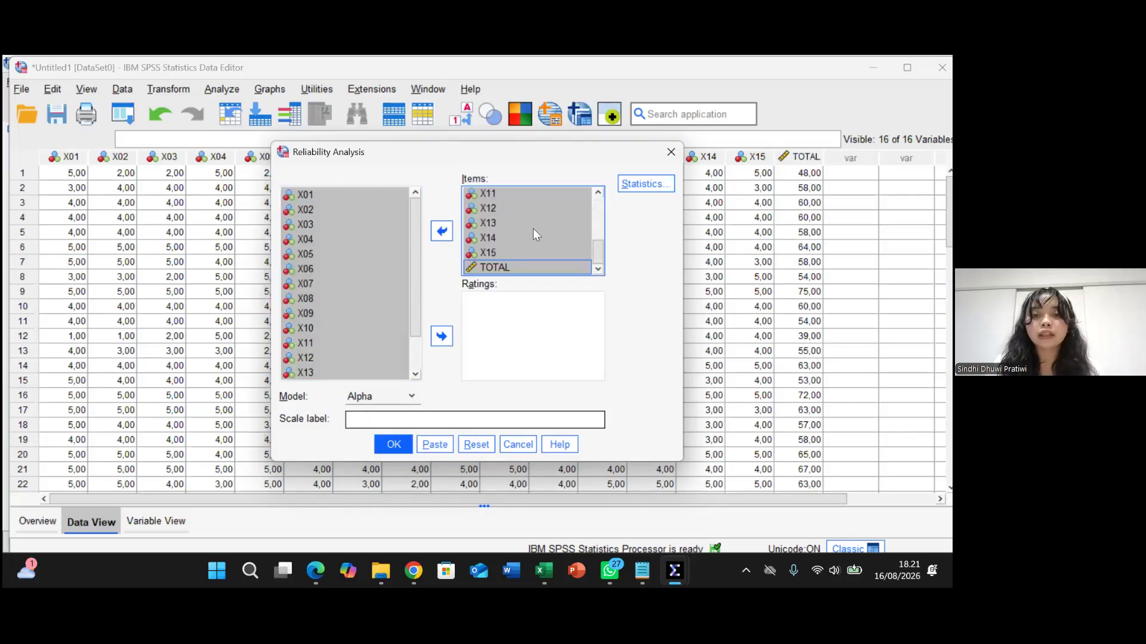
click(504, 268)
click(442, 231)
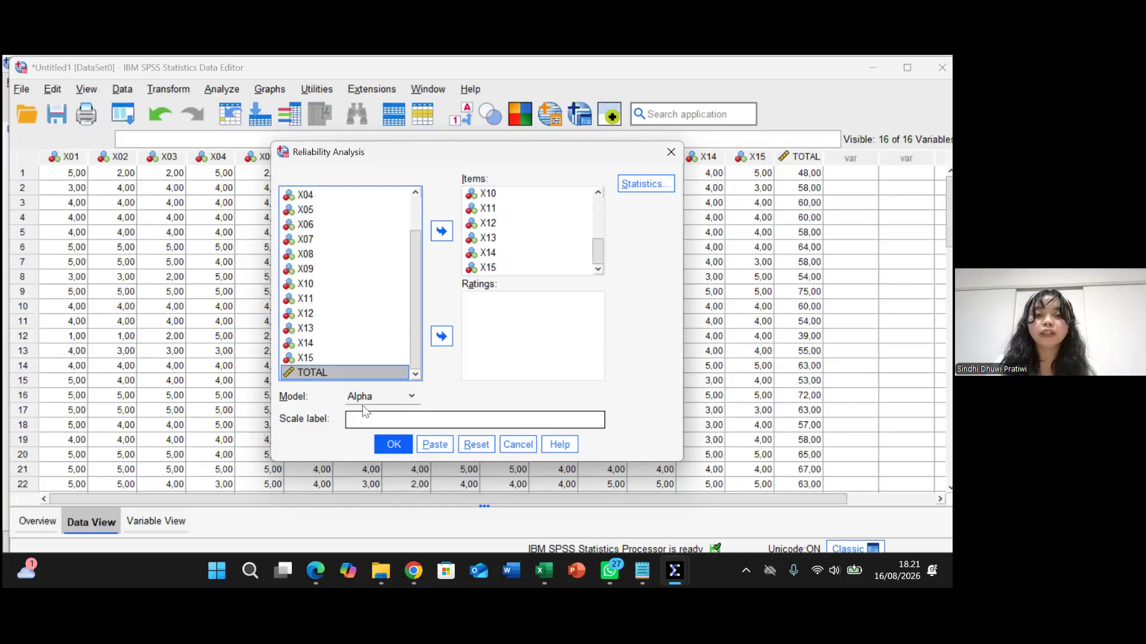
click(400, 448)
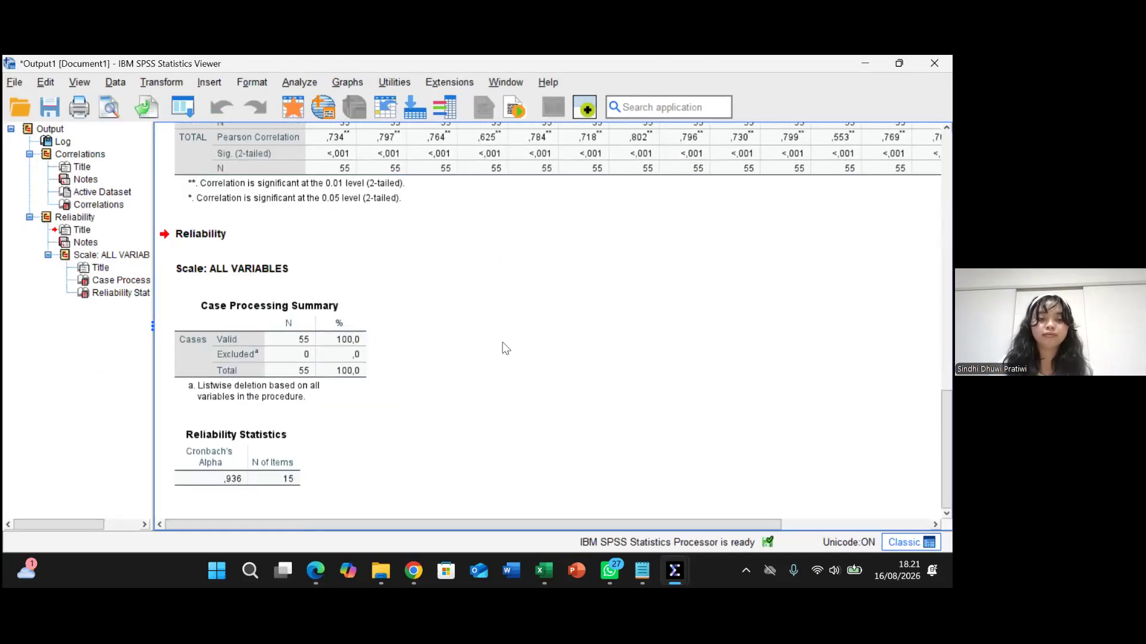
scroll(506, 348, up, 5)
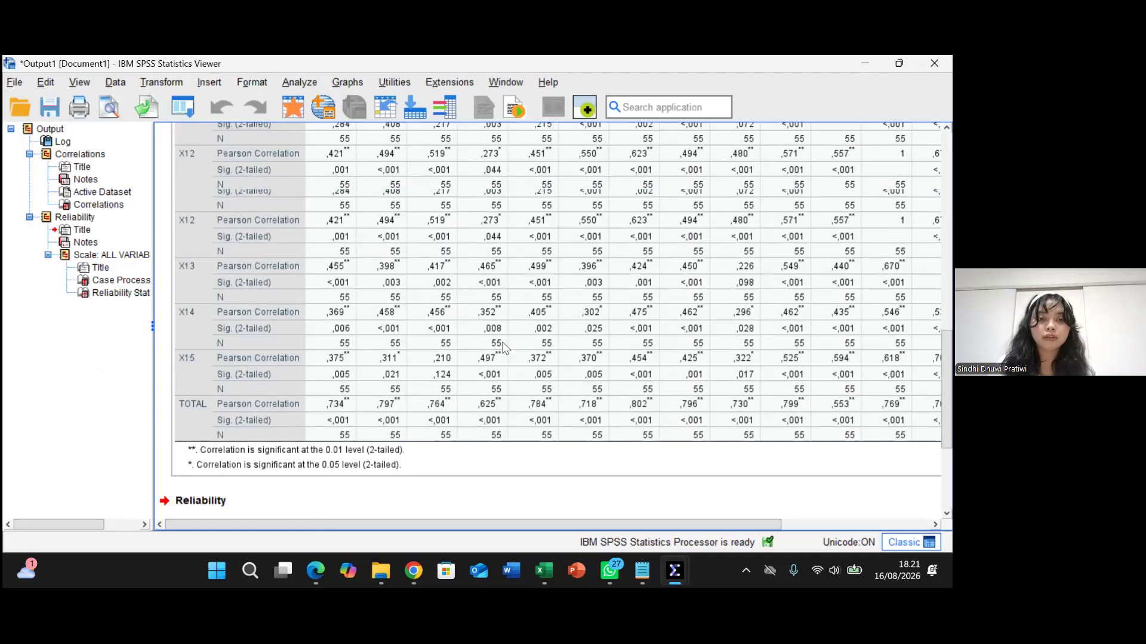
scroll(506, 348, down, 5)
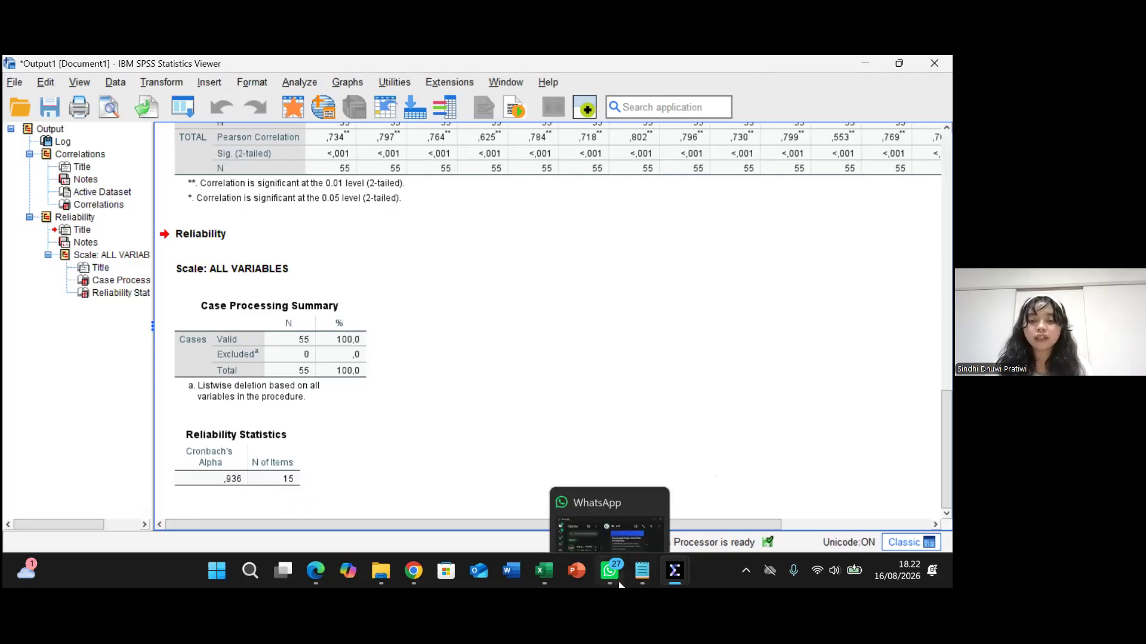
Switch to the Pergabungan Variable workbook in Excel, copy G2:S56 on the JUMLAH VARIABEL sheet, and open the KESELURUHAN VARIABEL sheet.
mouse_move(554, 574)
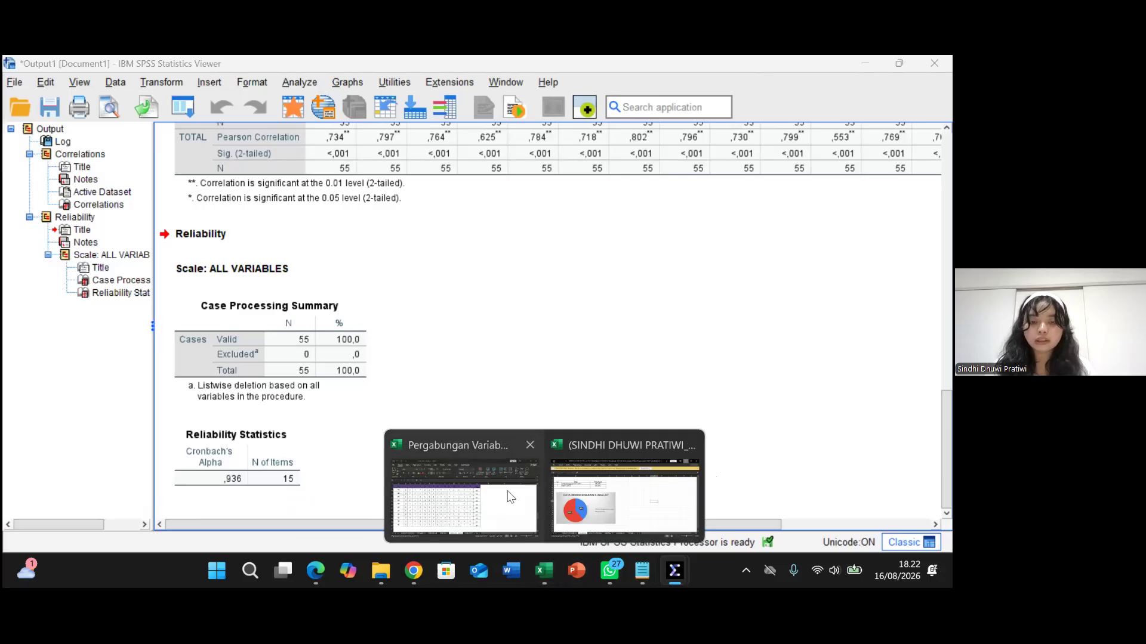
click(142, 529)
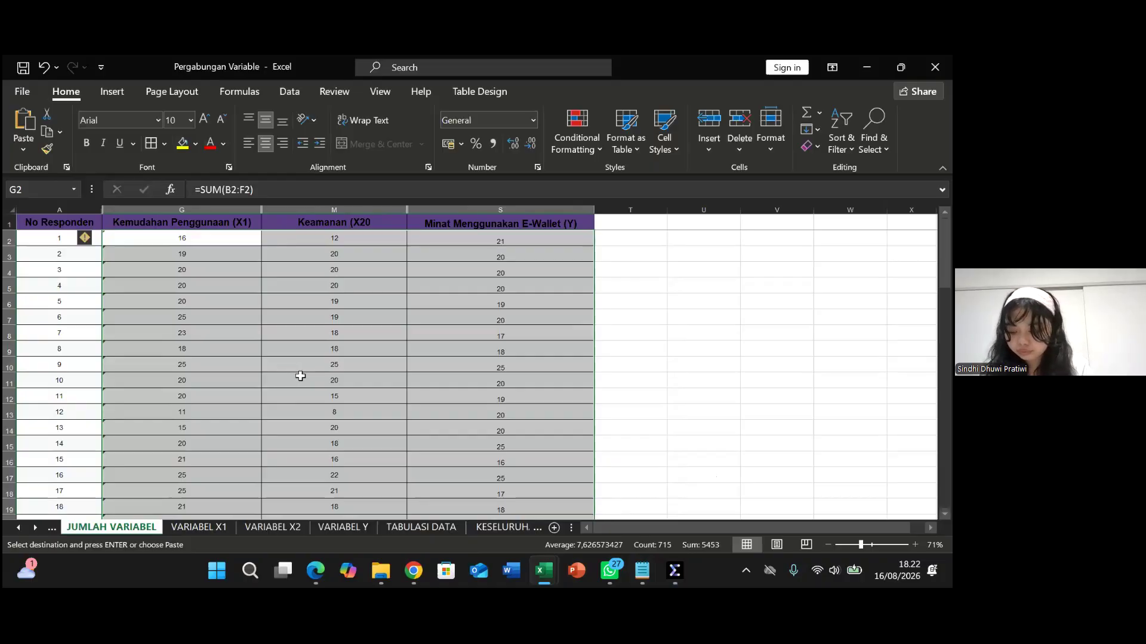
click(322, 361)
click(253, 255)
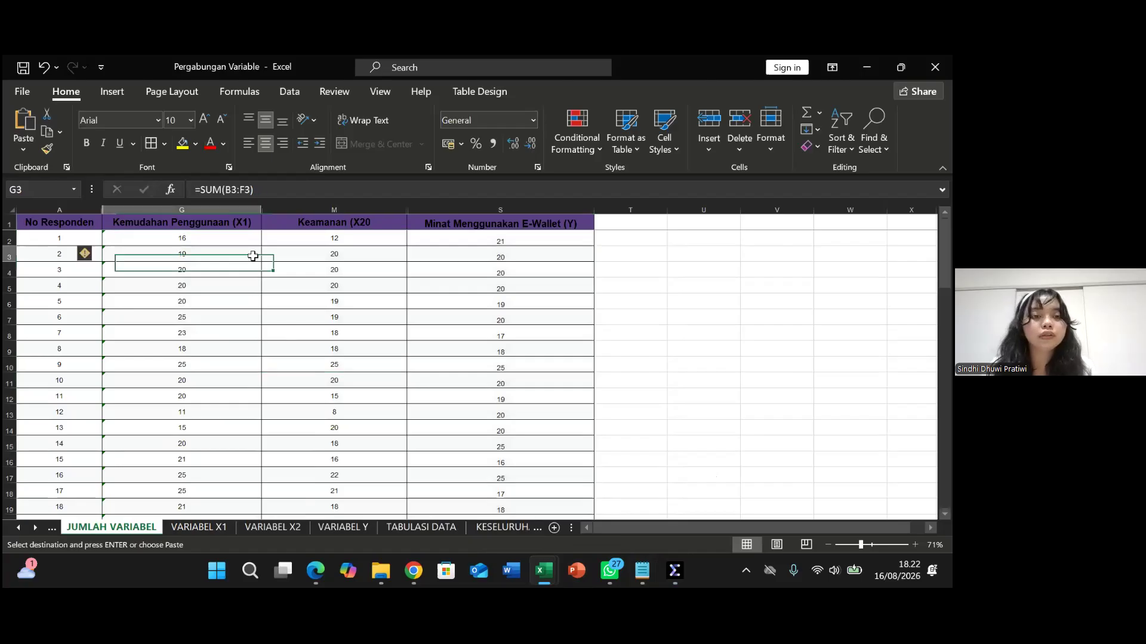
click(203, 240)
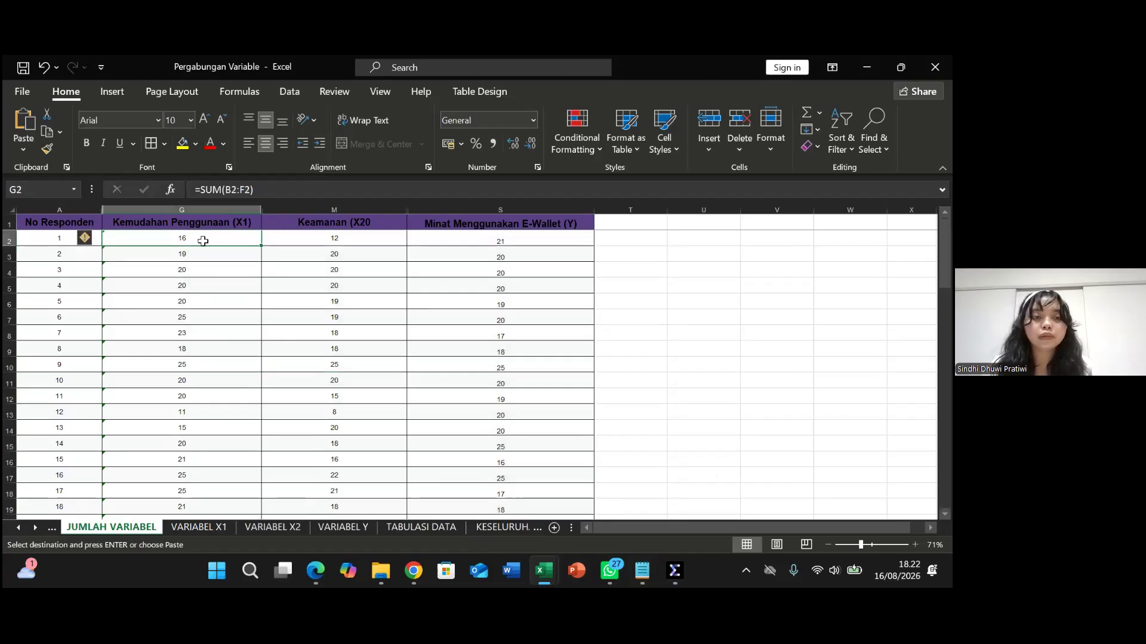
drag(237, 244, 528, 477)
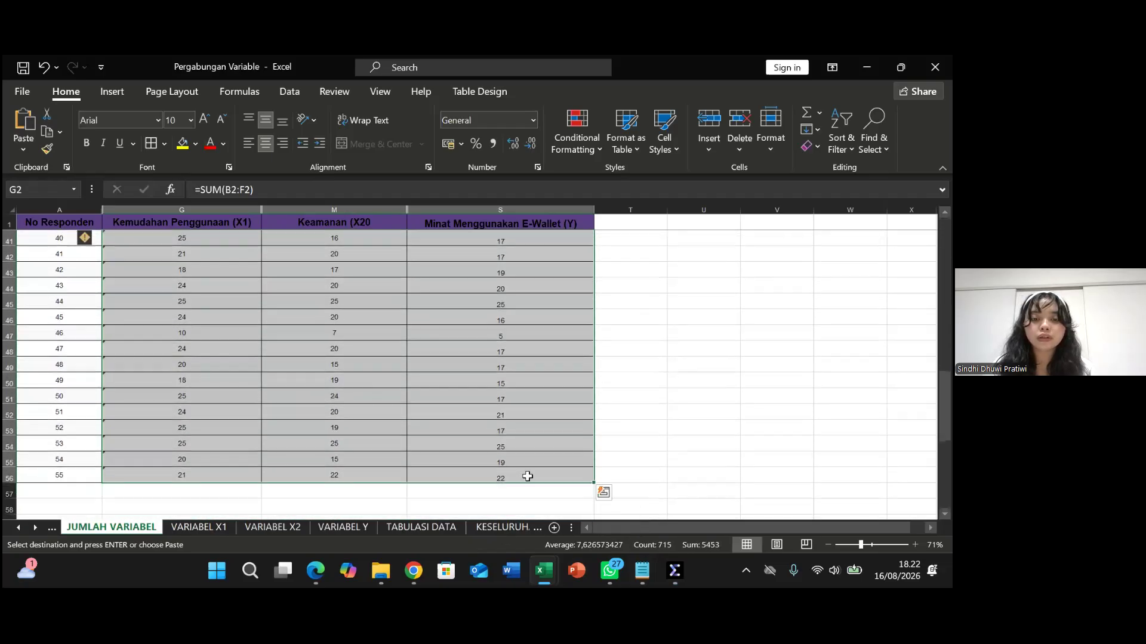
right_click(527, 477)
click(567, 89)
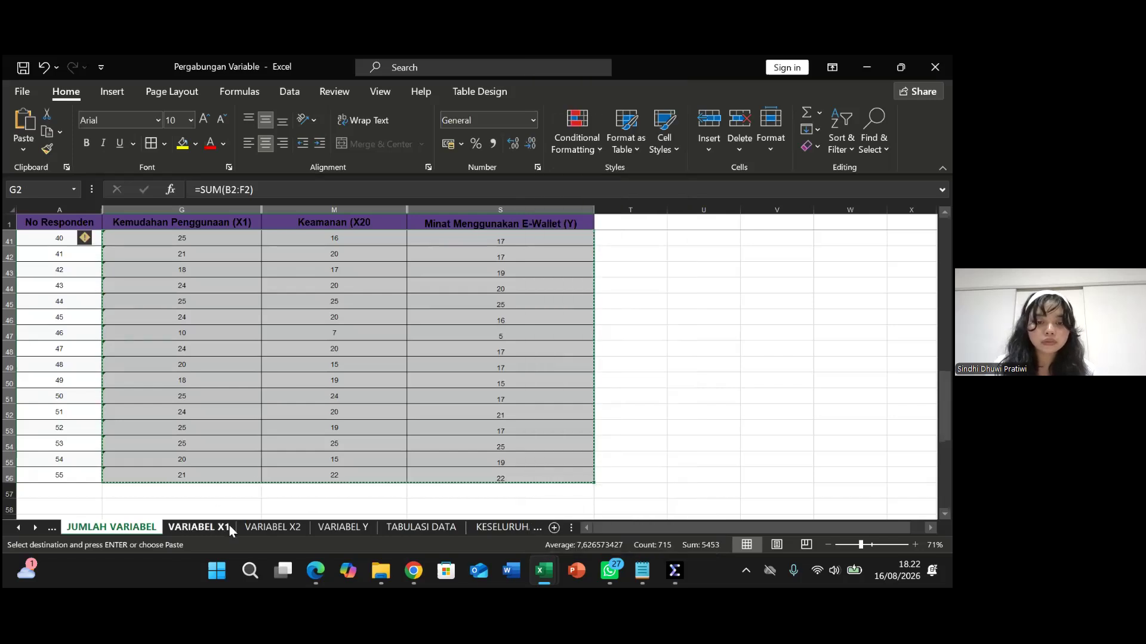
click(412, 527)
click(502, 528)
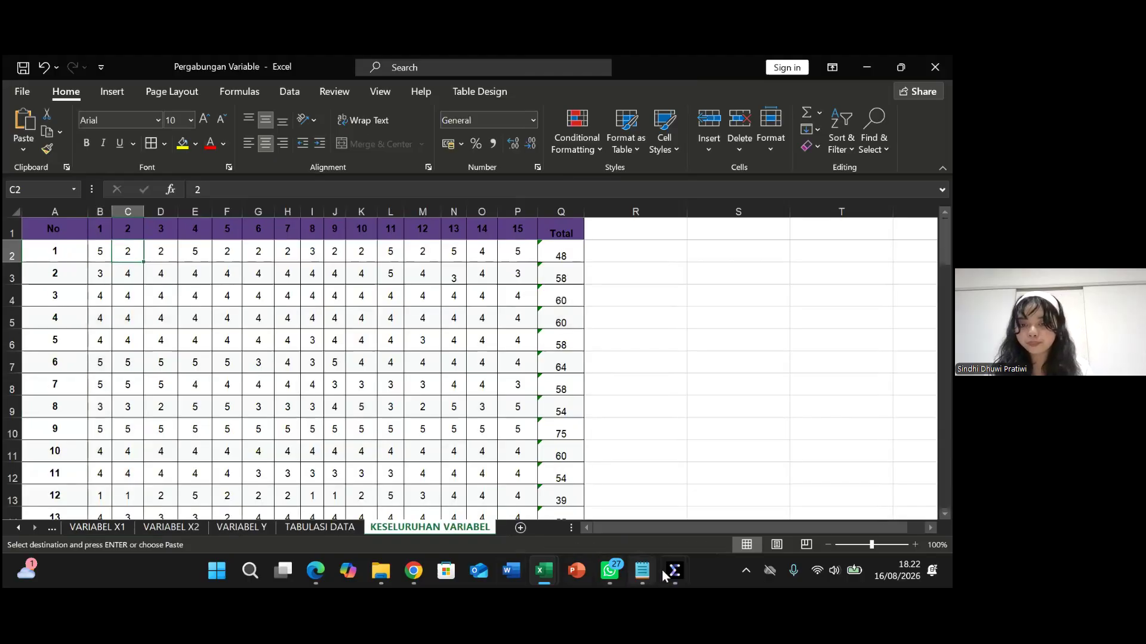
Switch to the empty SPSS dataset and define three variables named X1, X2 and Y.
mouse_move(674, 572)
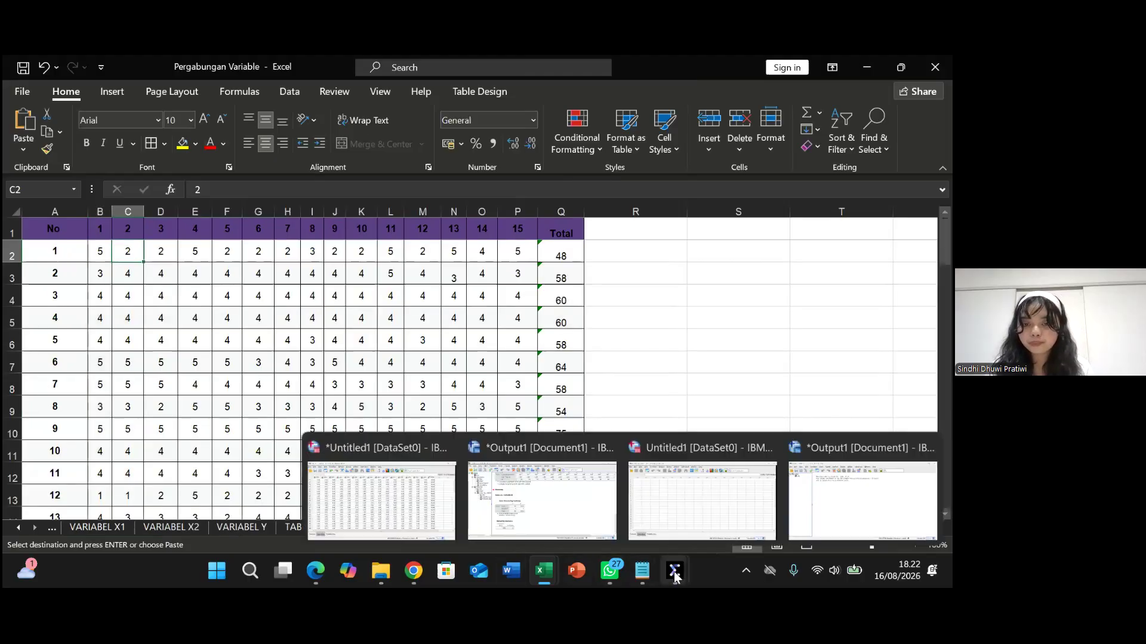
click(676, 517)
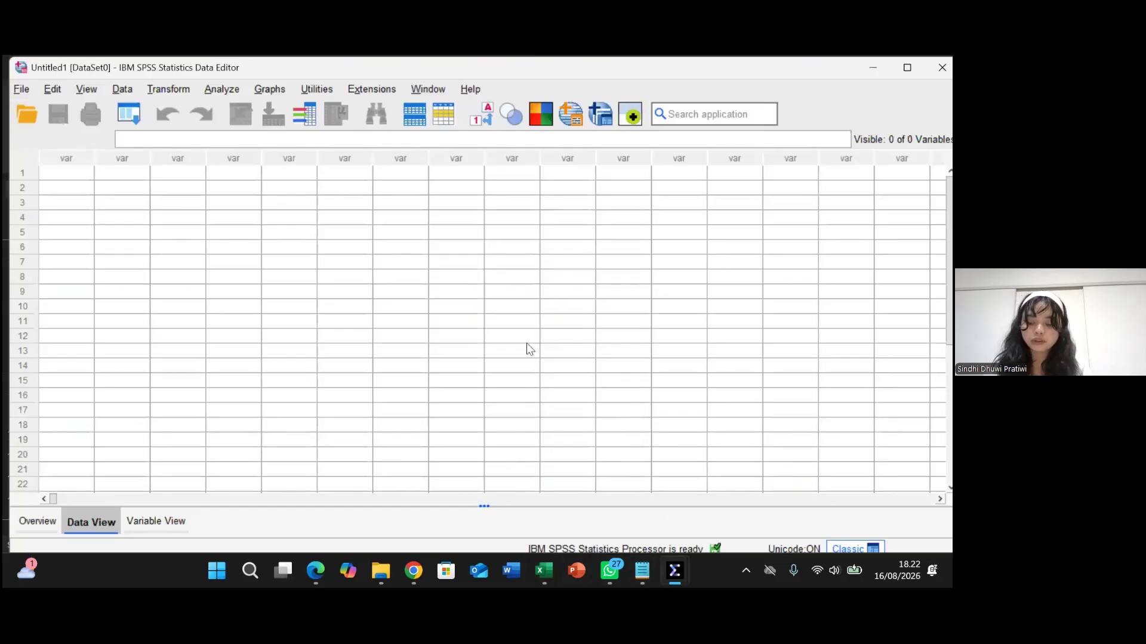
click(180, 518)
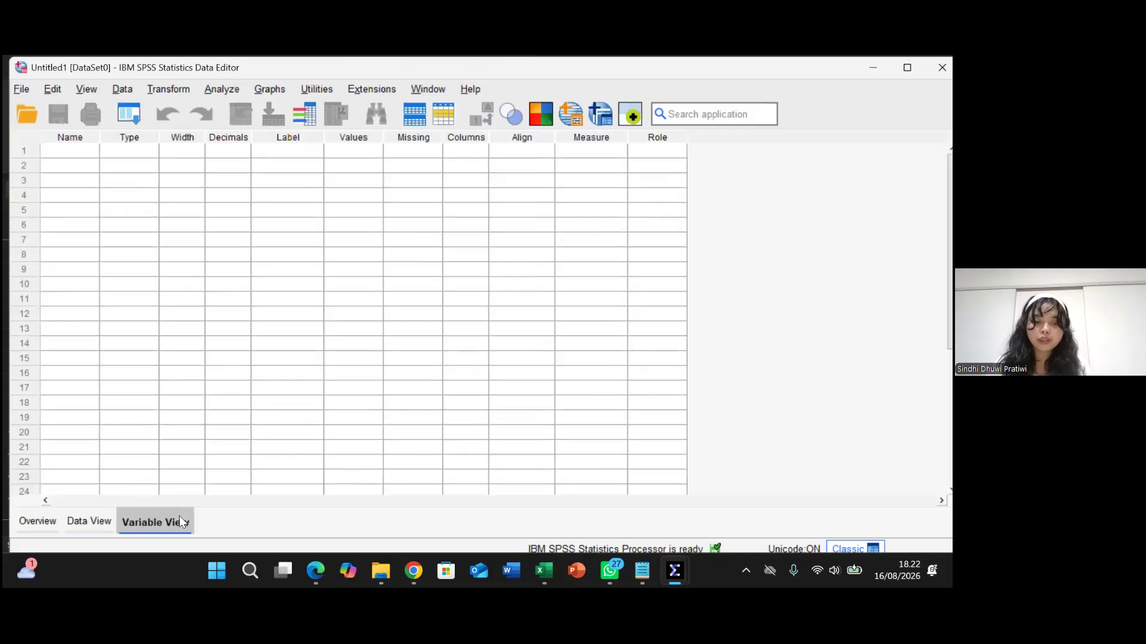
click(65, 153)
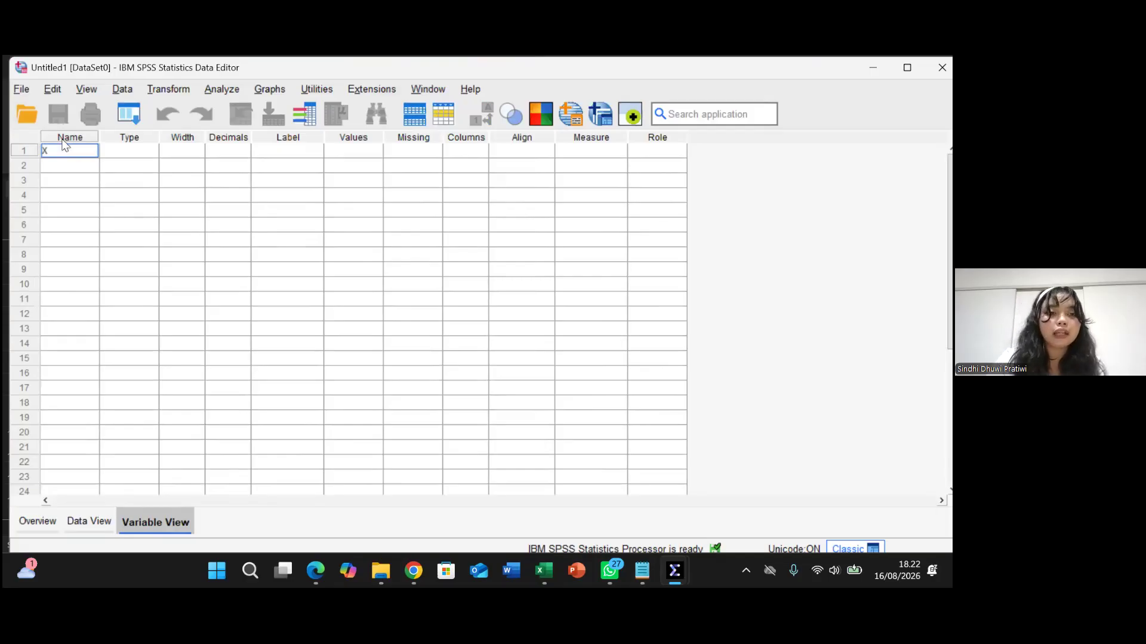
key(Return)
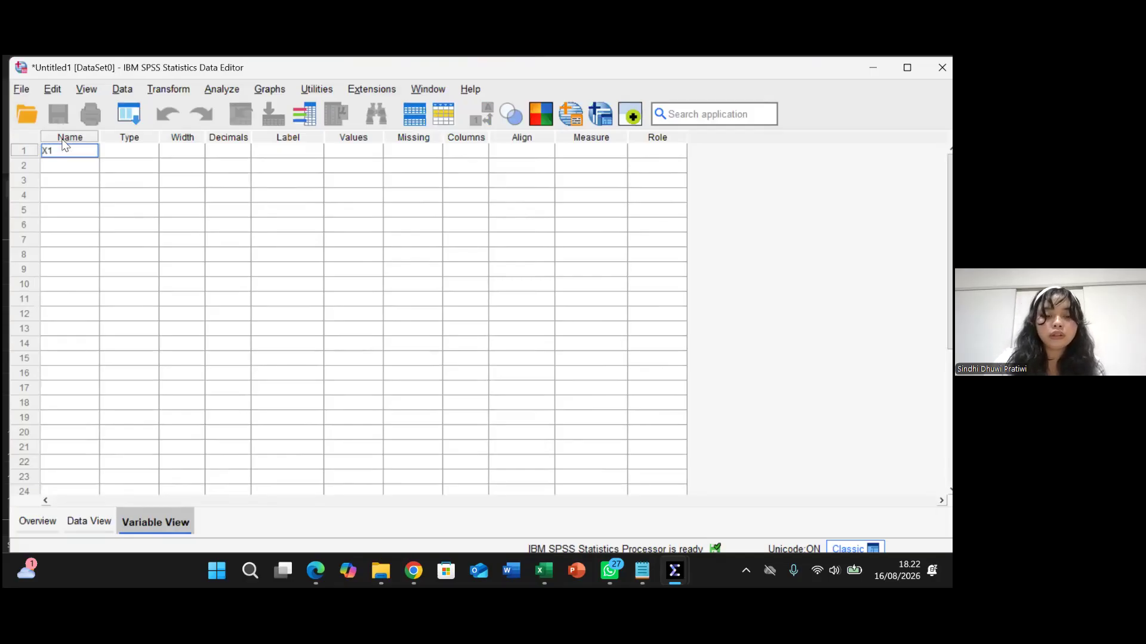
text(X2)
key(Return)
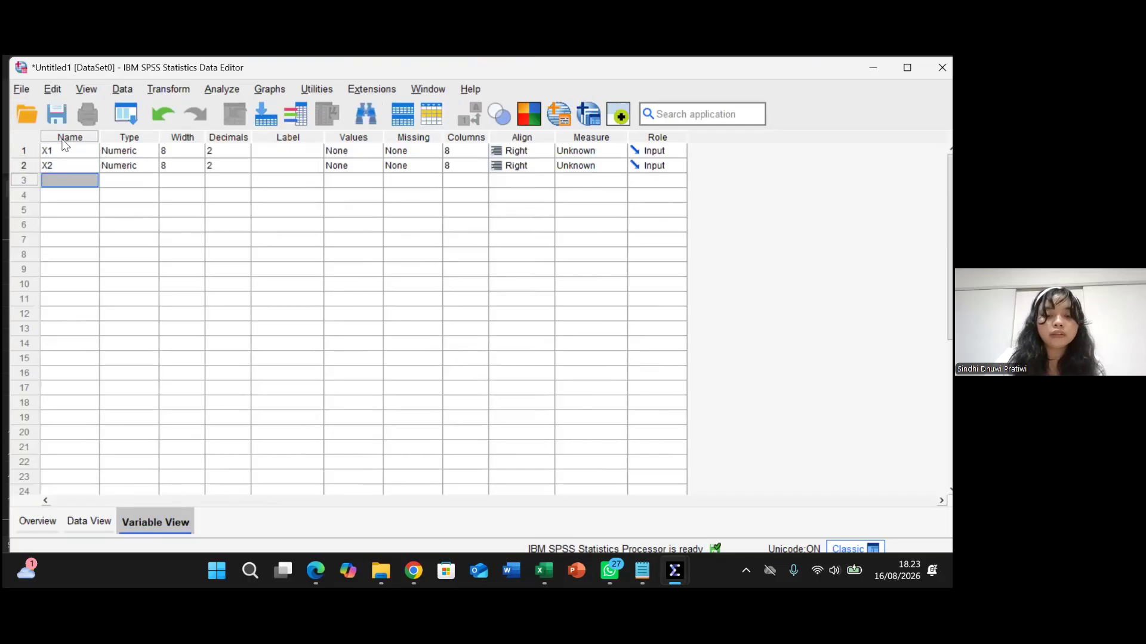
text(Y)
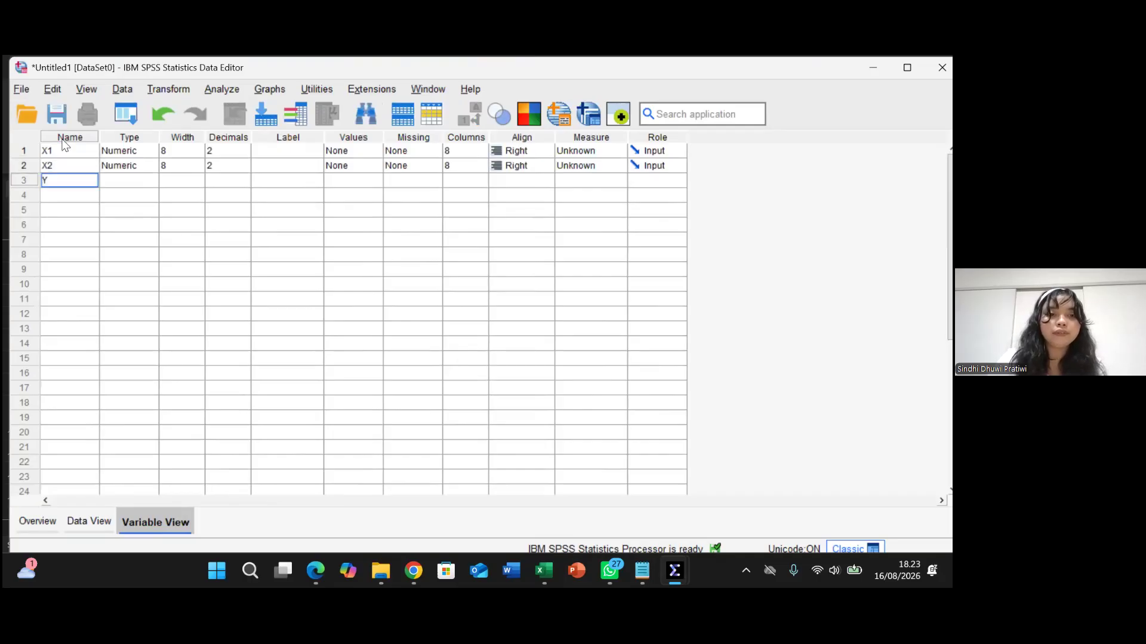
key(Return)
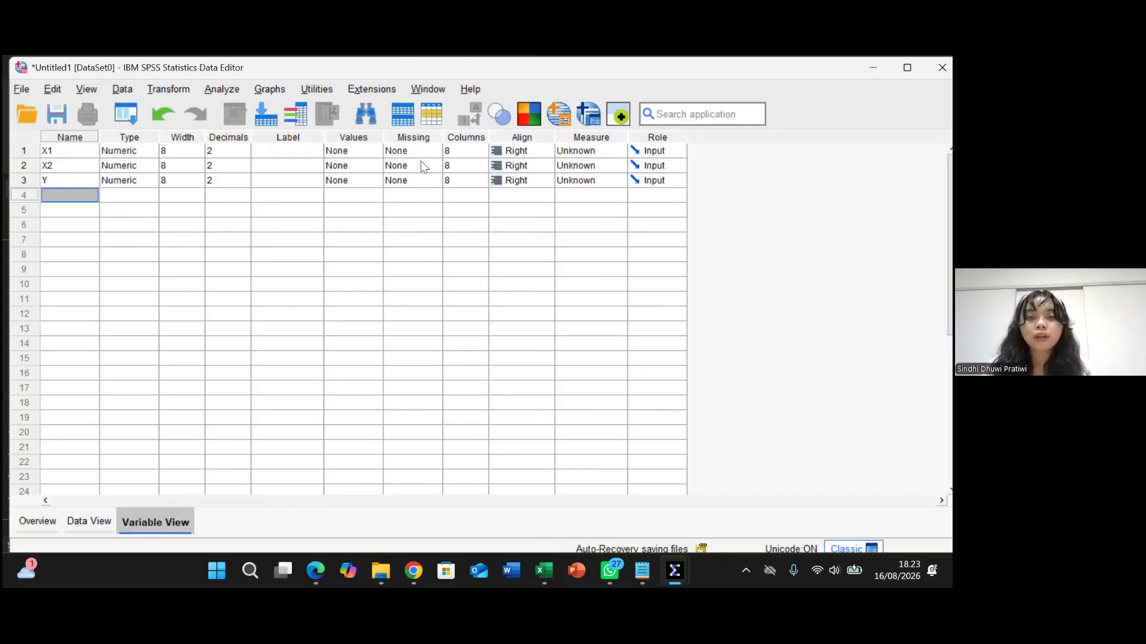
Set the measurement level of the variables X1, X2 and Y to Scale.
click(575, 149)
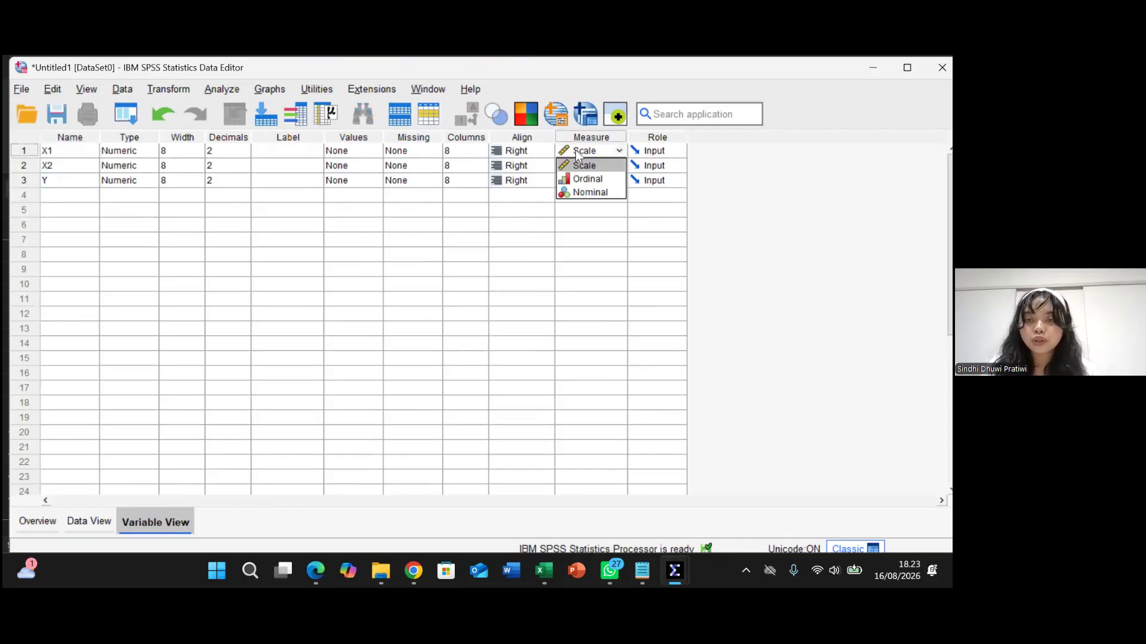
click(584, 164)
click(587, 167)
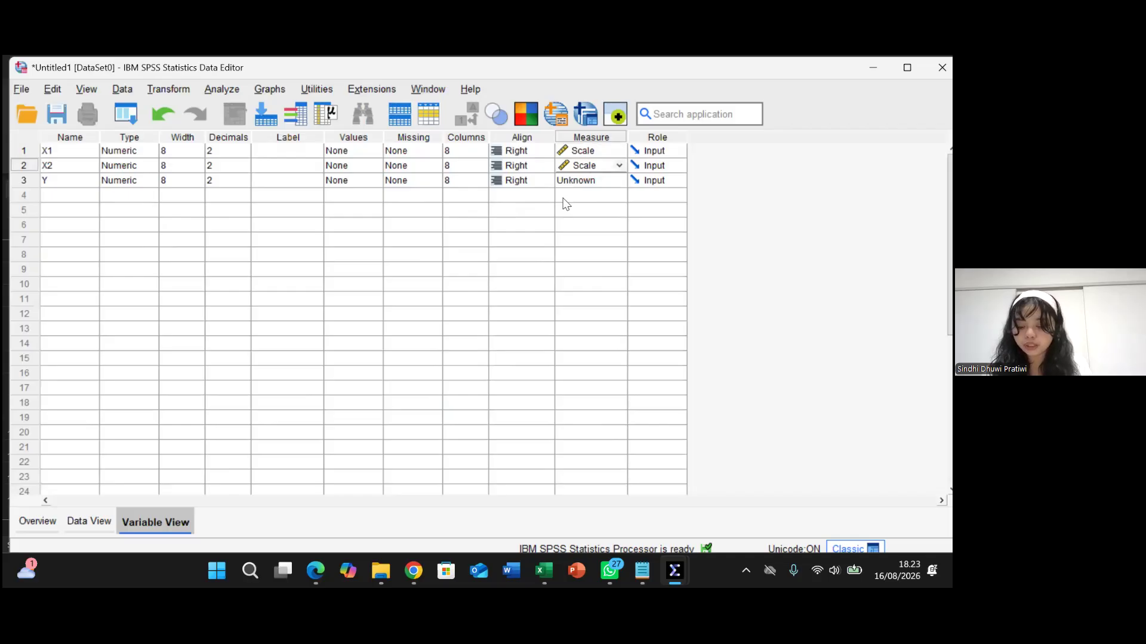
Paste the copied totals into the data grid, starting at the first case of X1.
click(72, 522)
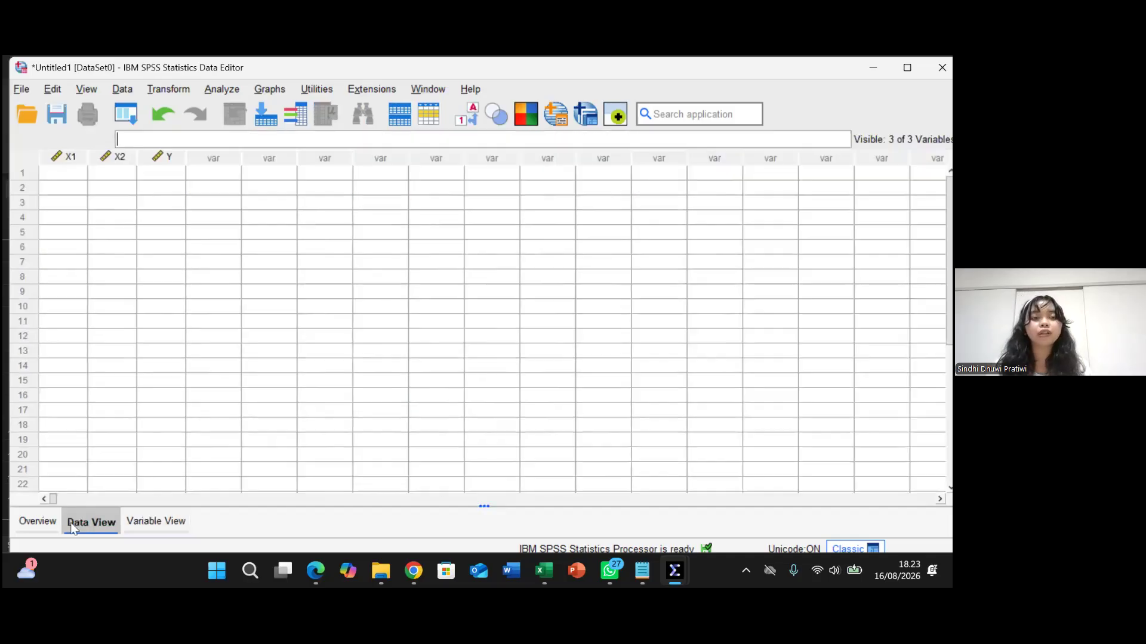
right_click(62, 177)
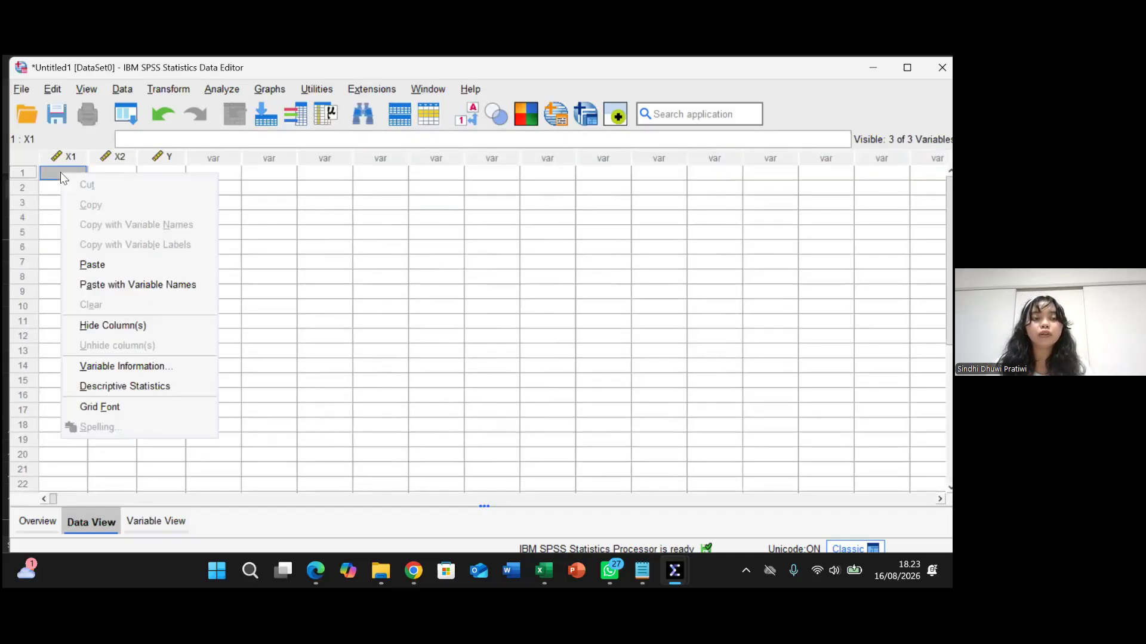
click(73, 270)
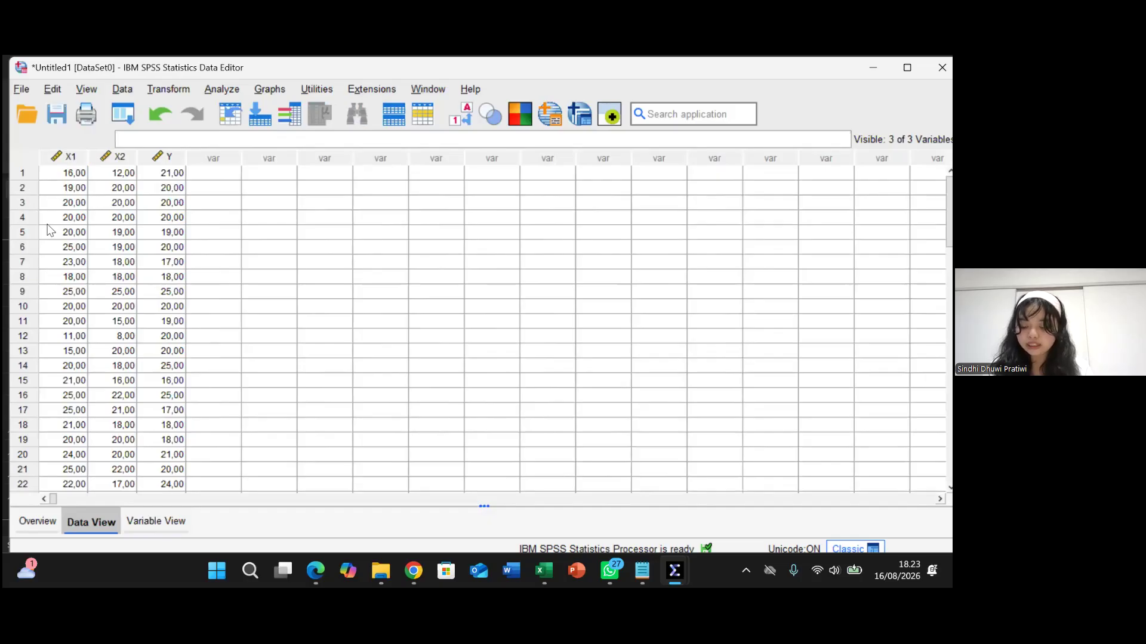
Start a linear regression with X1 and X2 as independent variables and Y as the dependent variable.
click(222, 89)
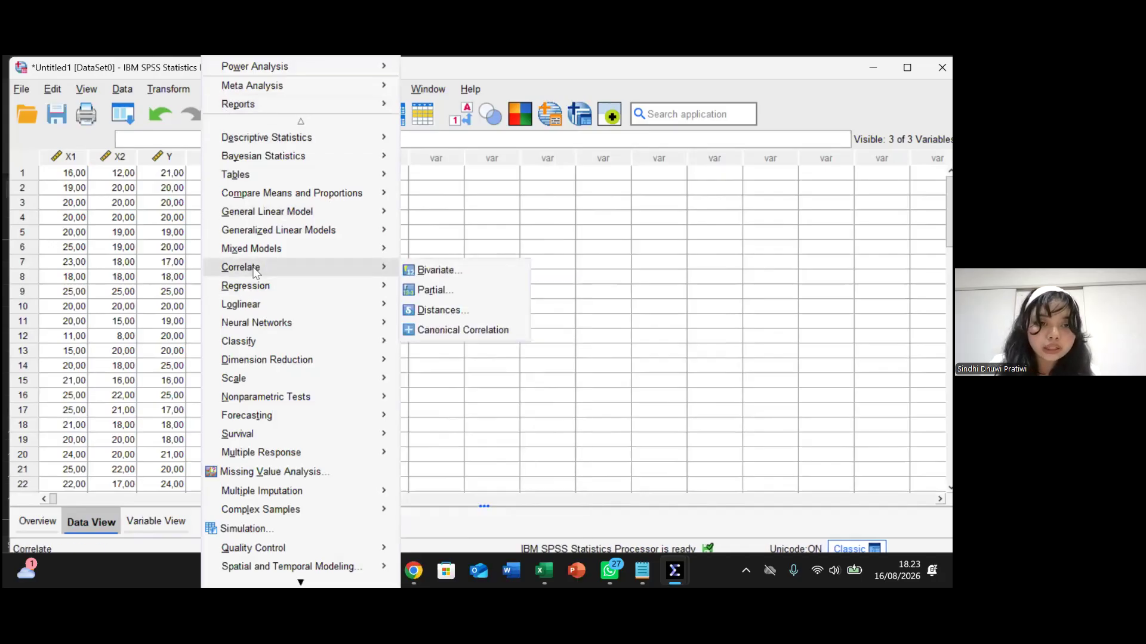
mouse_move(313, 285)
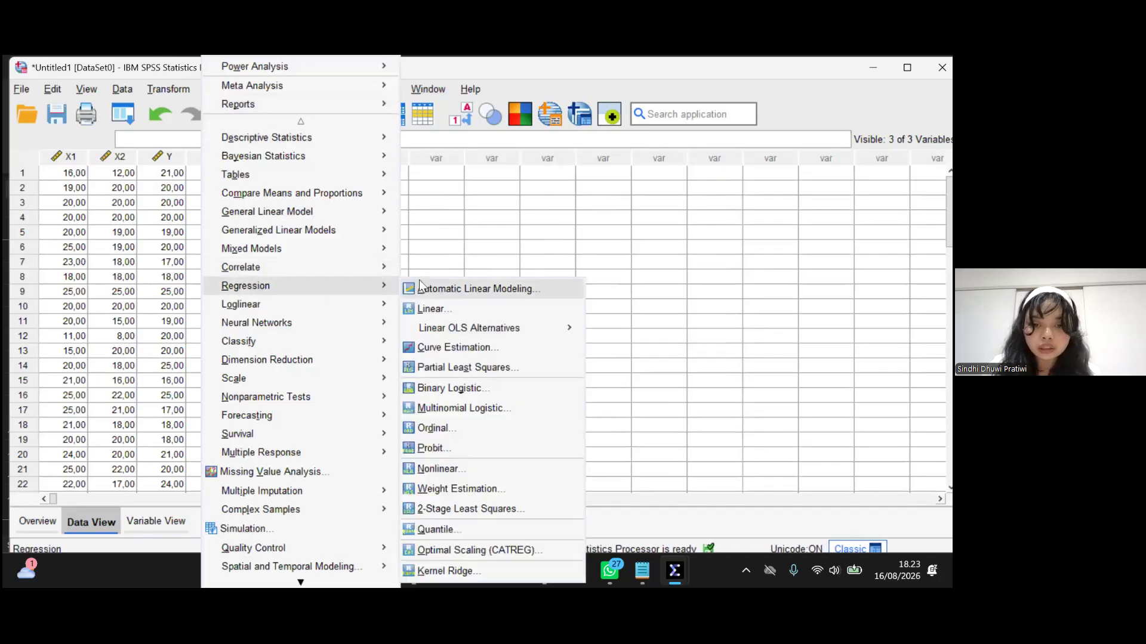
click(427, 310)
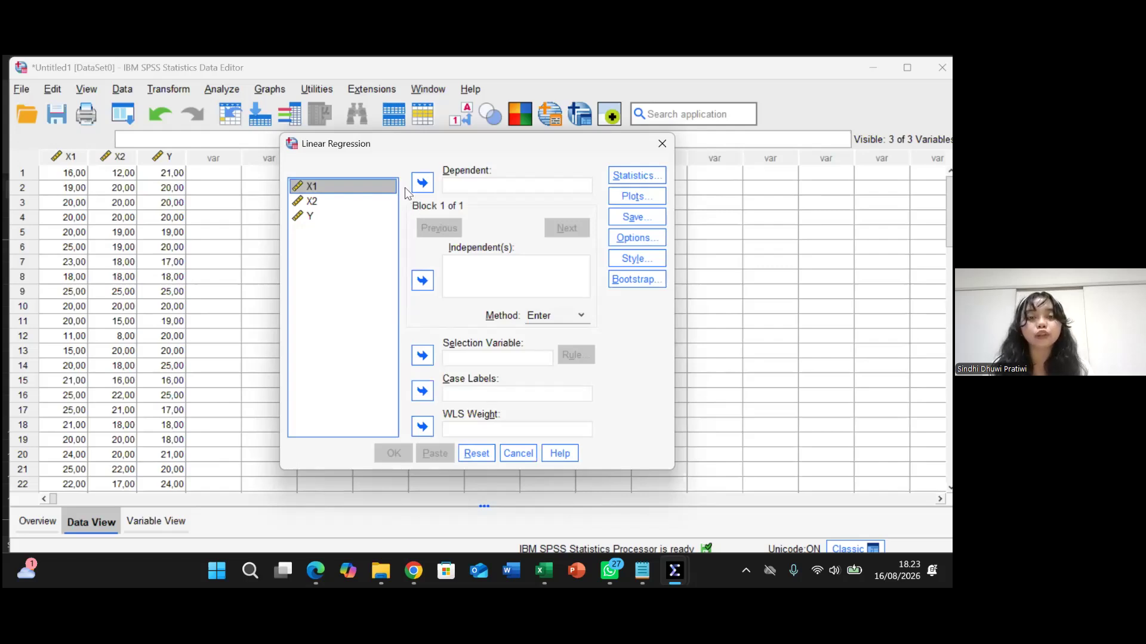
click(422, 281)
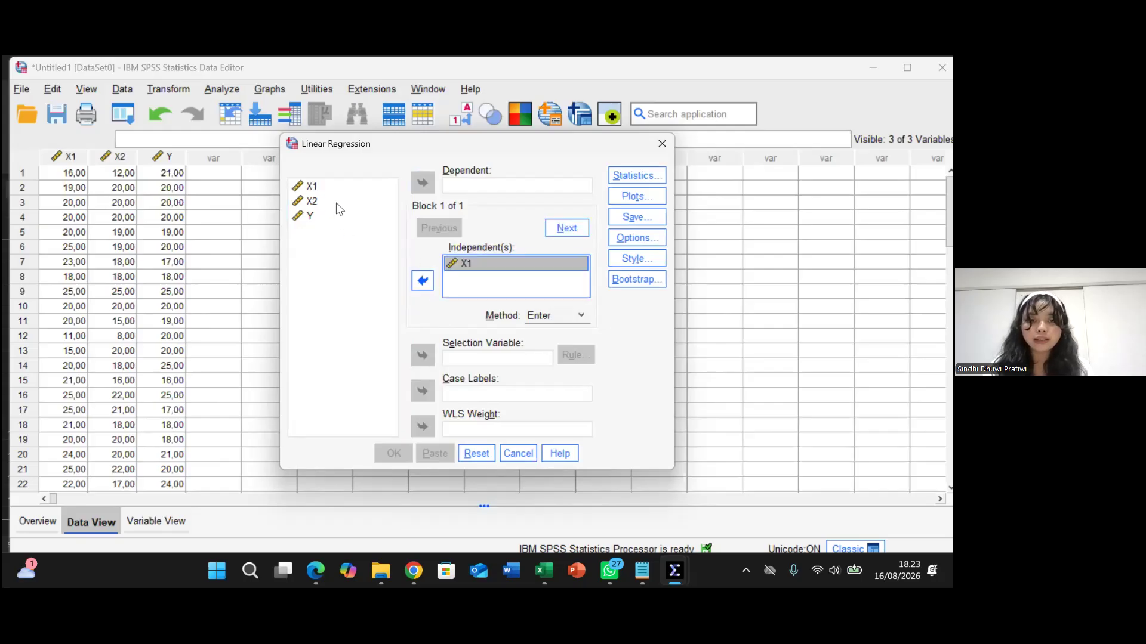
click(335, 202)
click(422, 279)
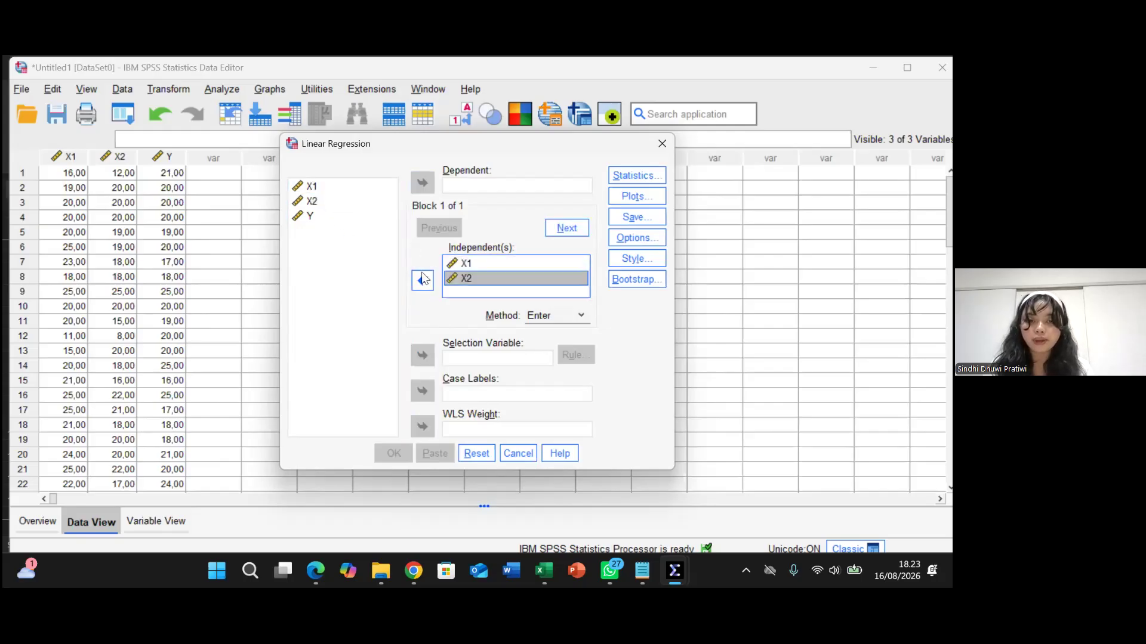
click(350, 218)
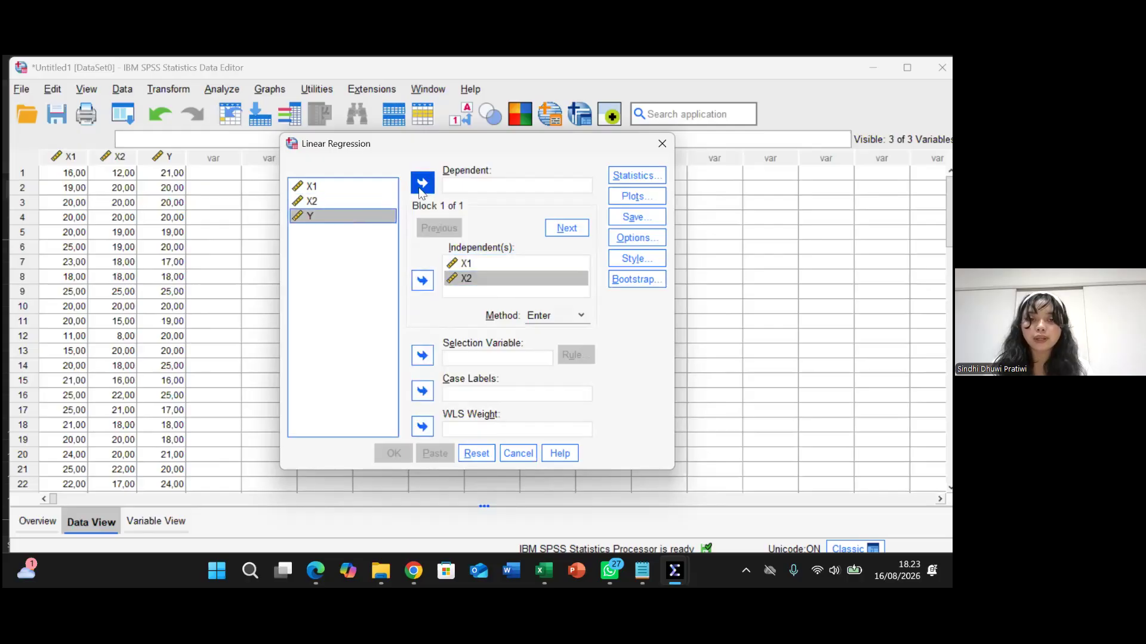
click(422, 184)
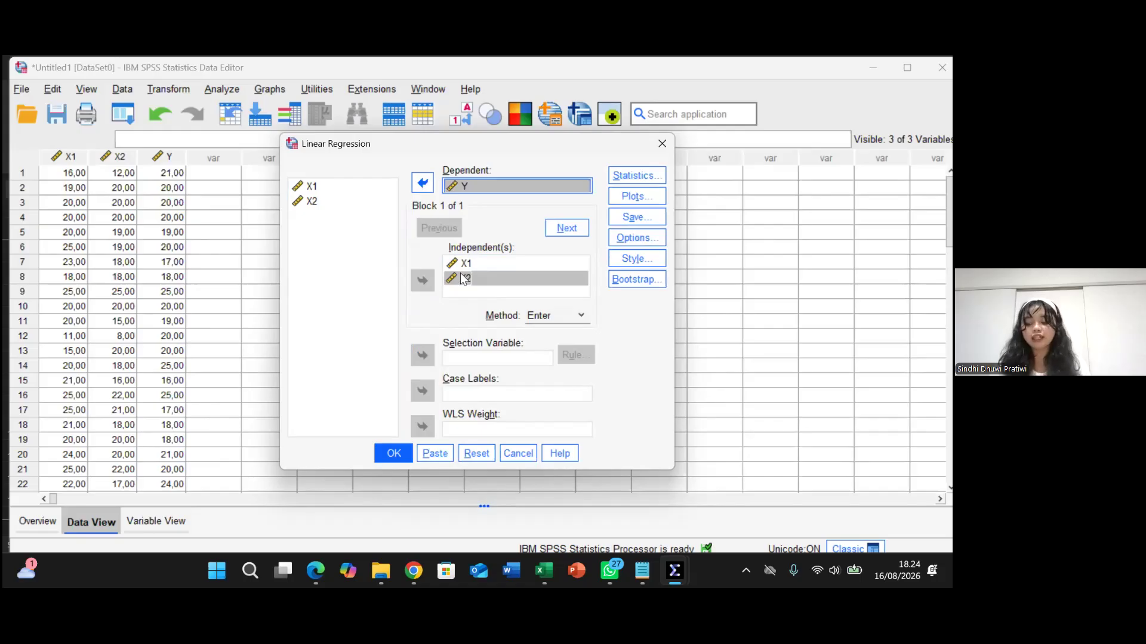
Add collinearity diagnostics to the regression statistics, alongside the estimates and model fit.
click(617, 179)
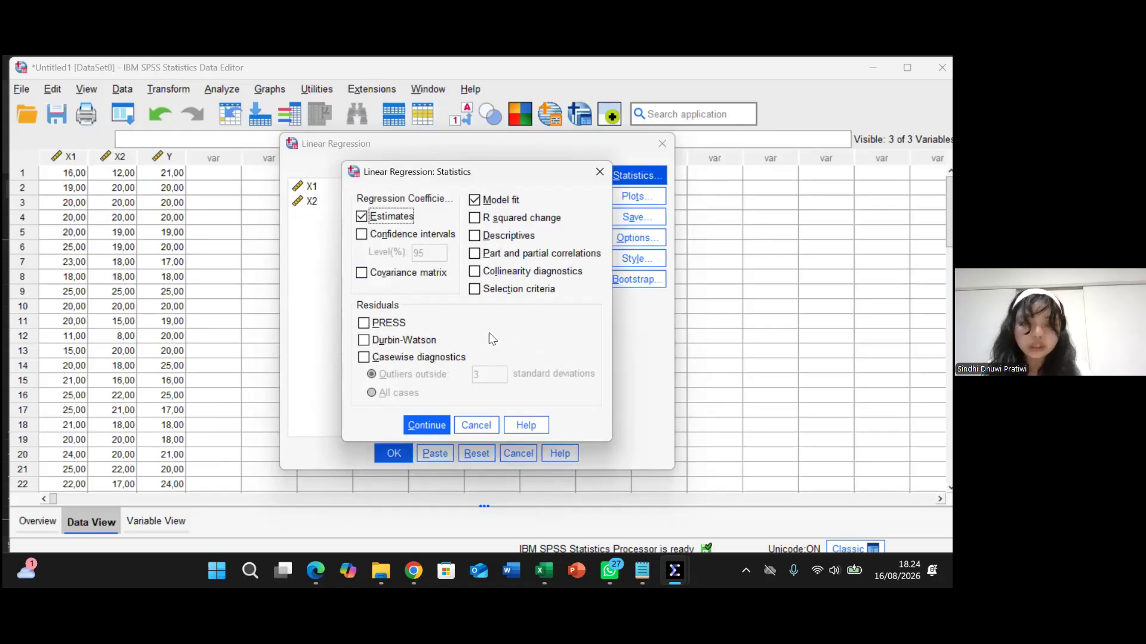
click(474, 271)
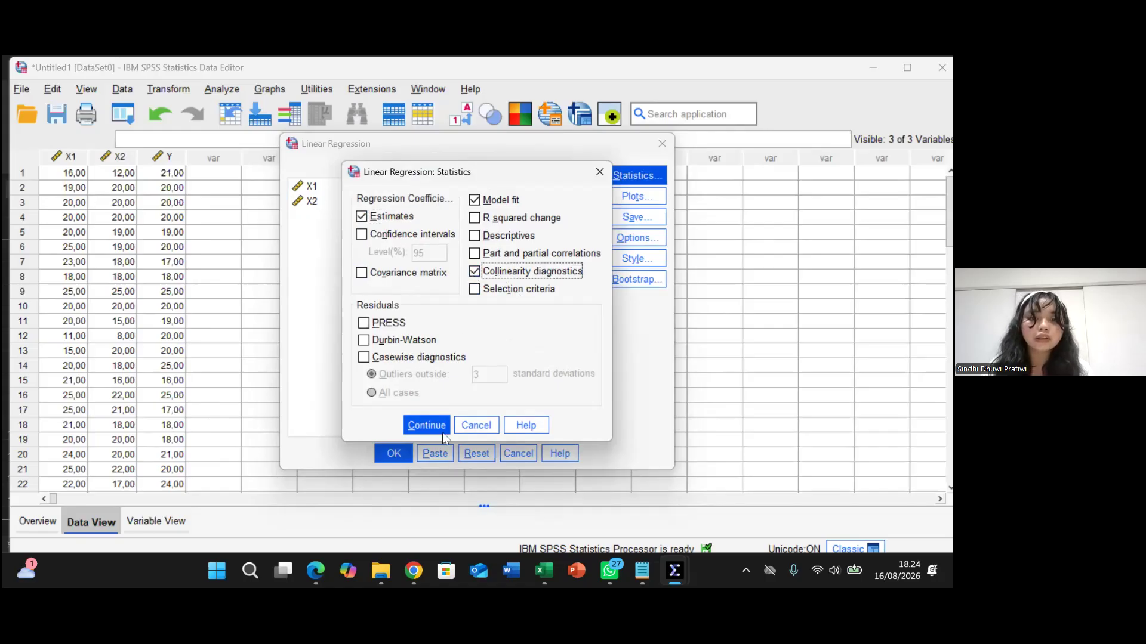
click(426, 426)
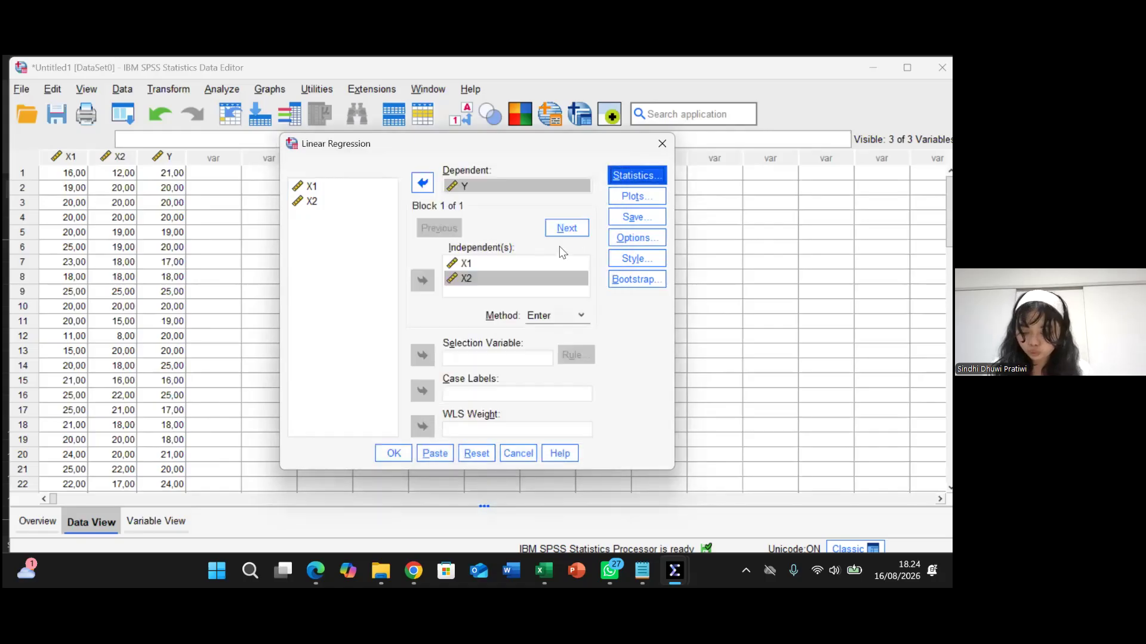
Set up a residual scatterplot with *SRESID on Y and *ZRESID on X, and include the histogram and normal probability plot.
click(631, 197)
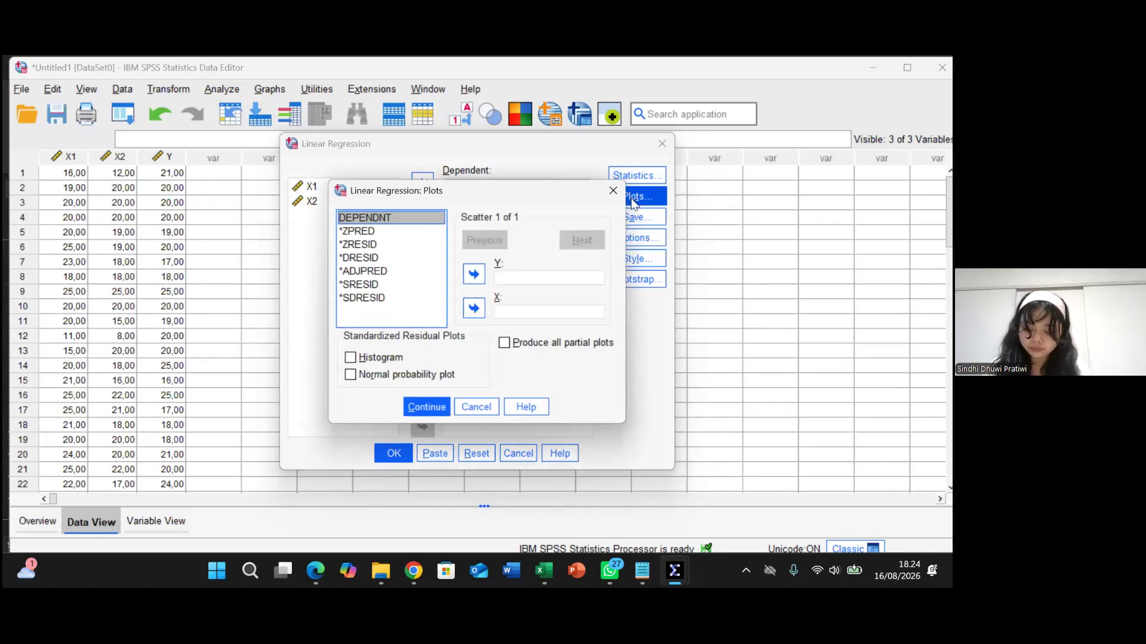
click(382, 284)
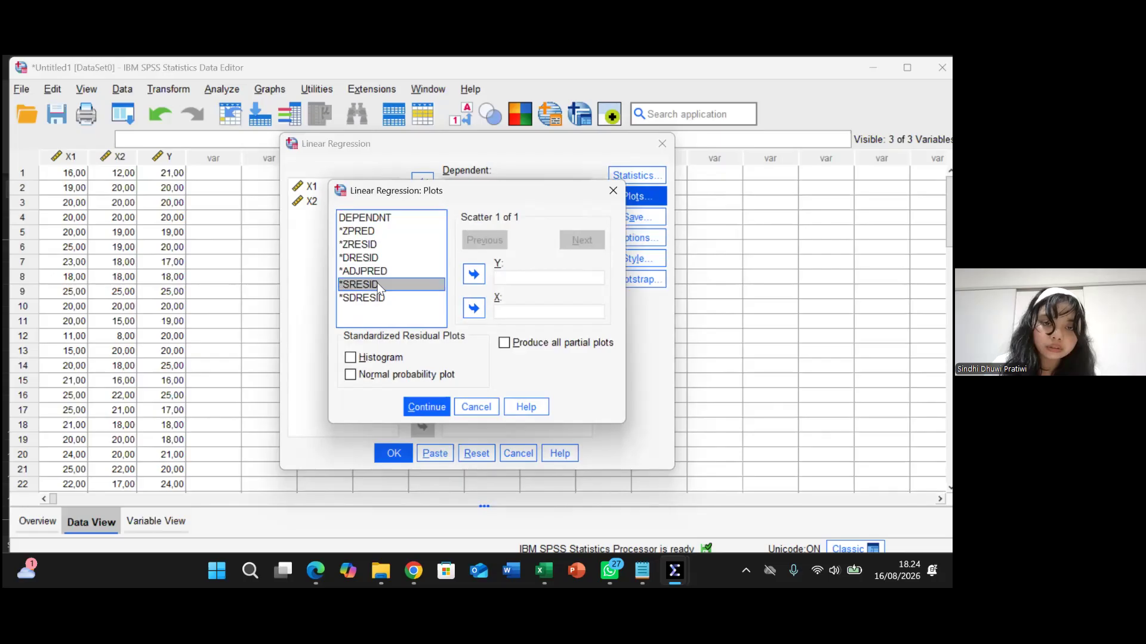
click(474, 274)
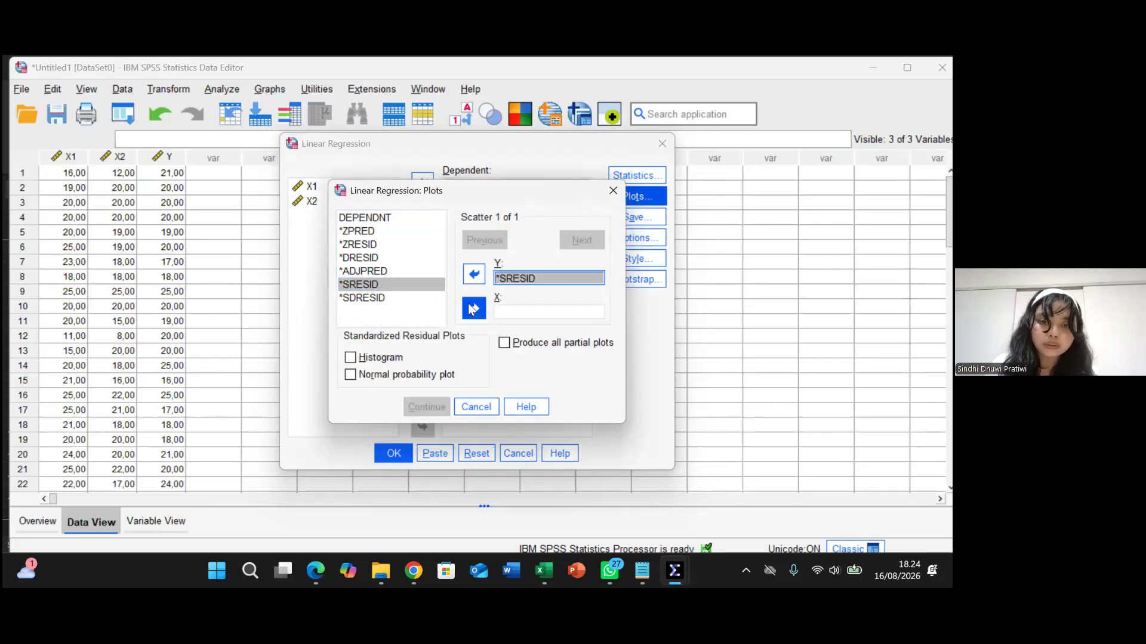
click(500, 311)
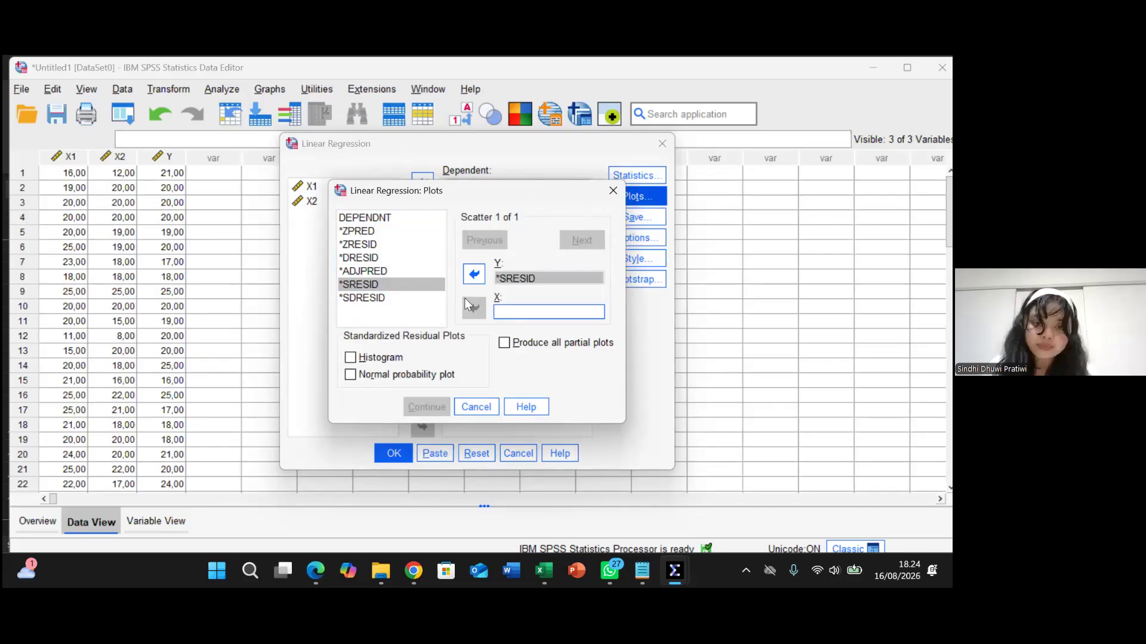
double_click(391, 249)
click(351, 358)
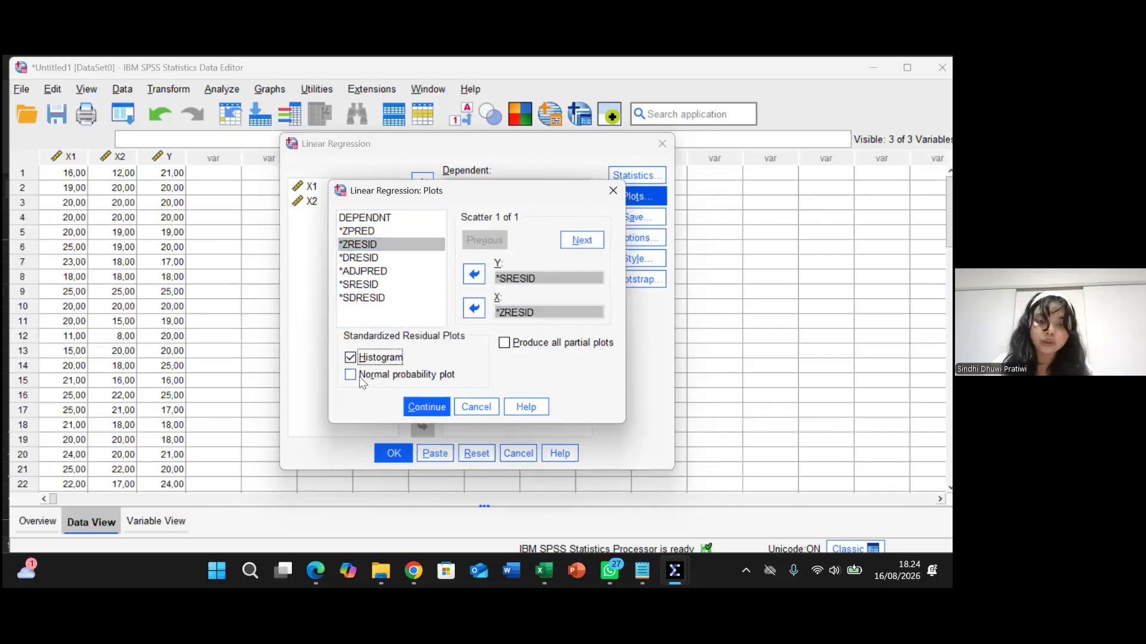
click(352, 375)
click(426, 407)
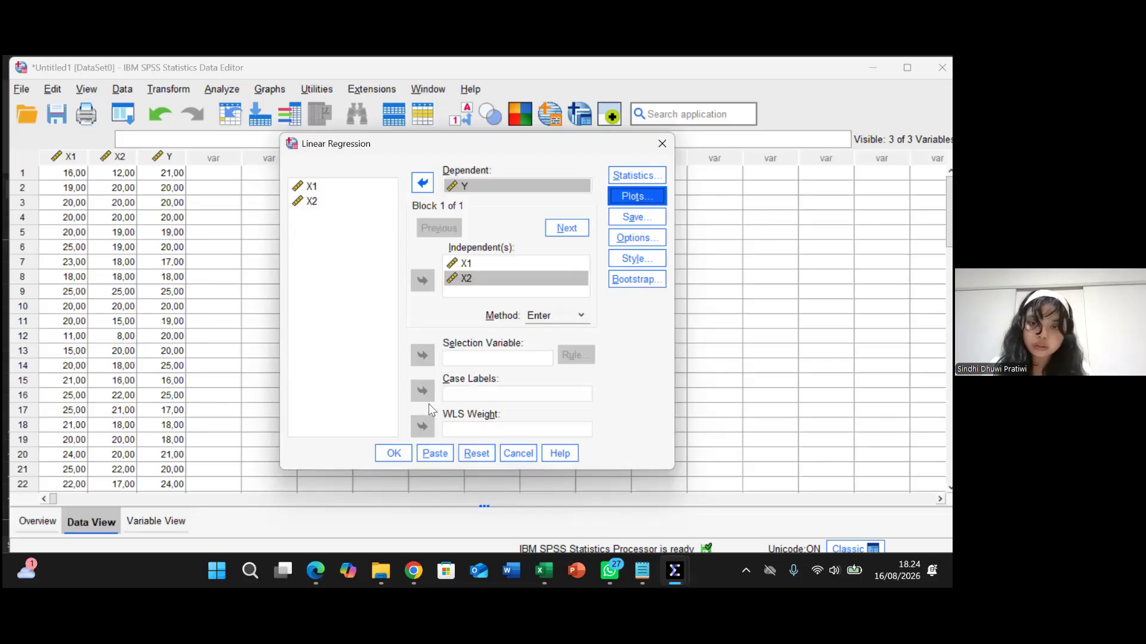
Choose to save the unstandardized predicted values and run the linear regression.
click(639, 224)
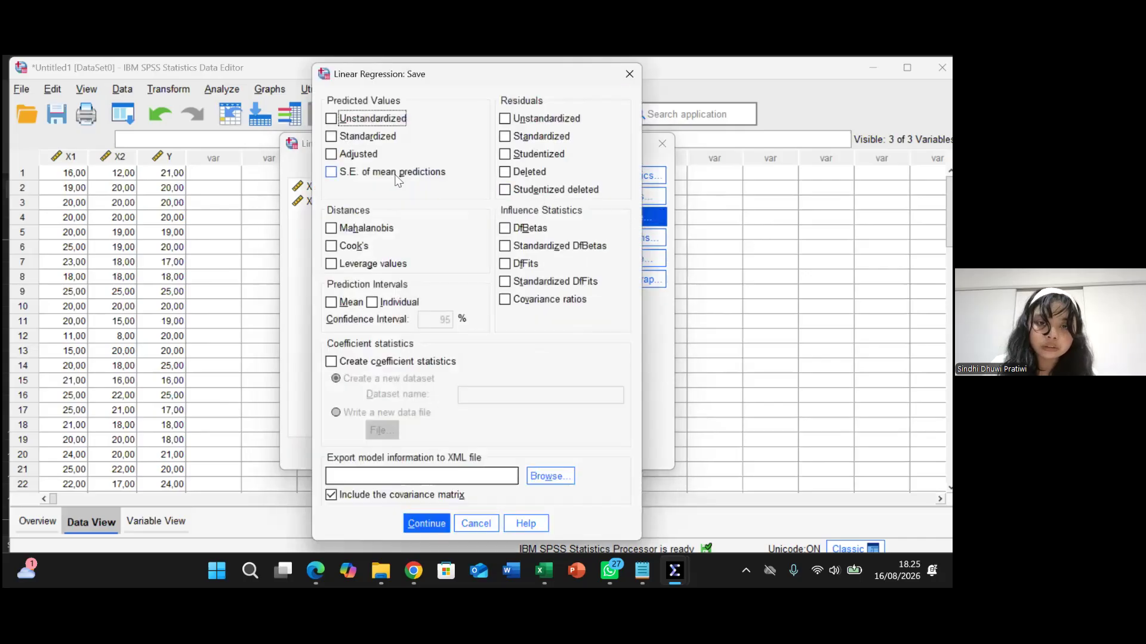
click(332, 118)
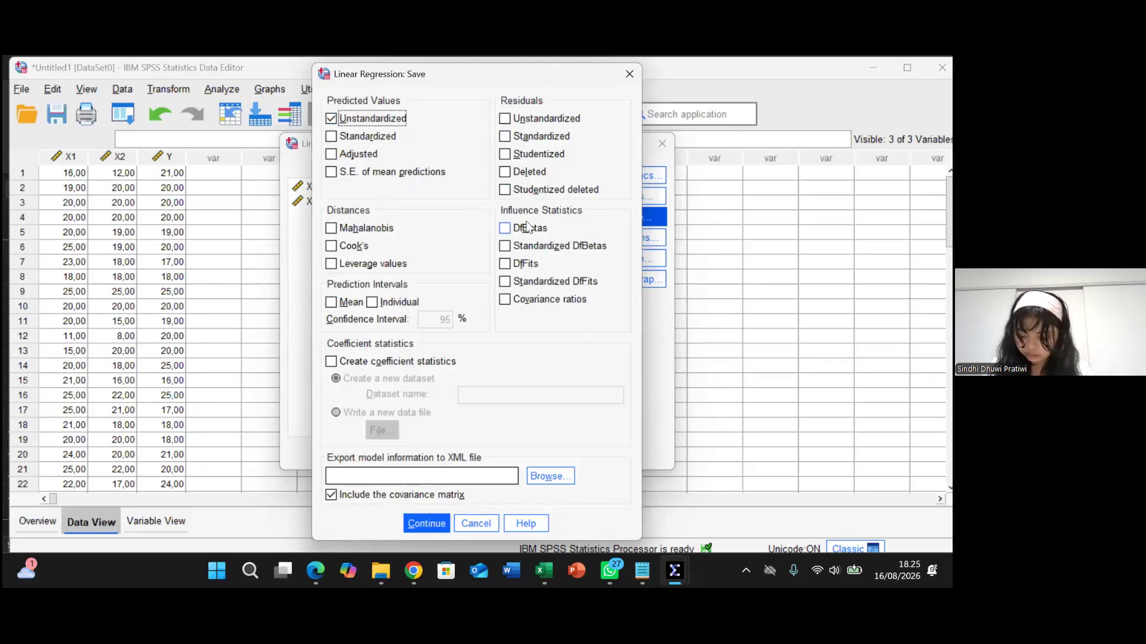
click(419, 532)
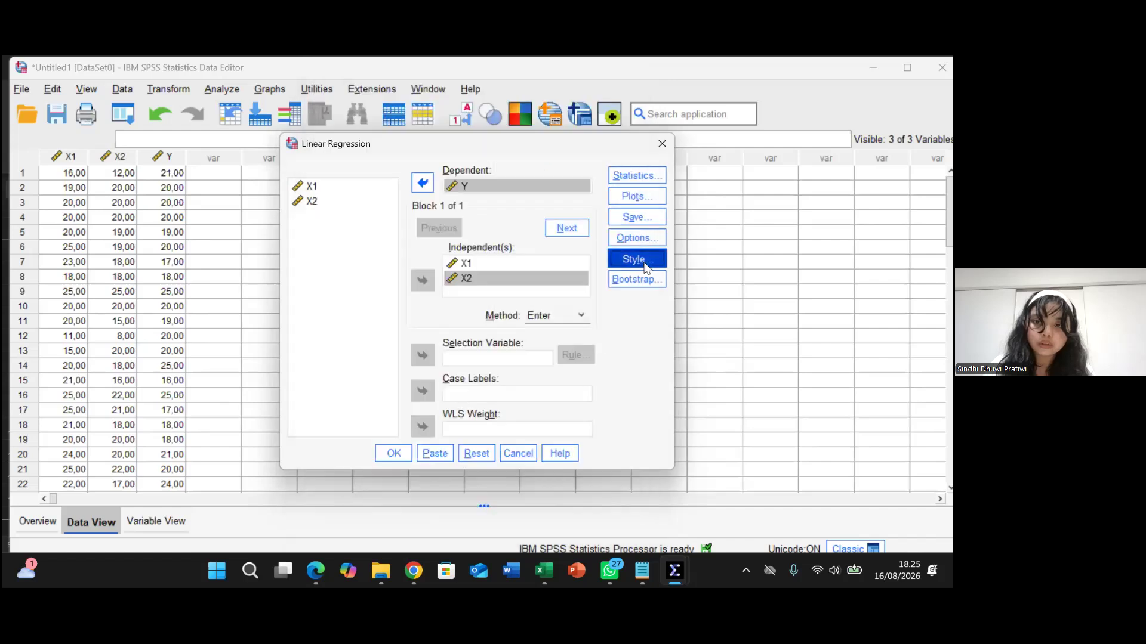
click(647, 267)
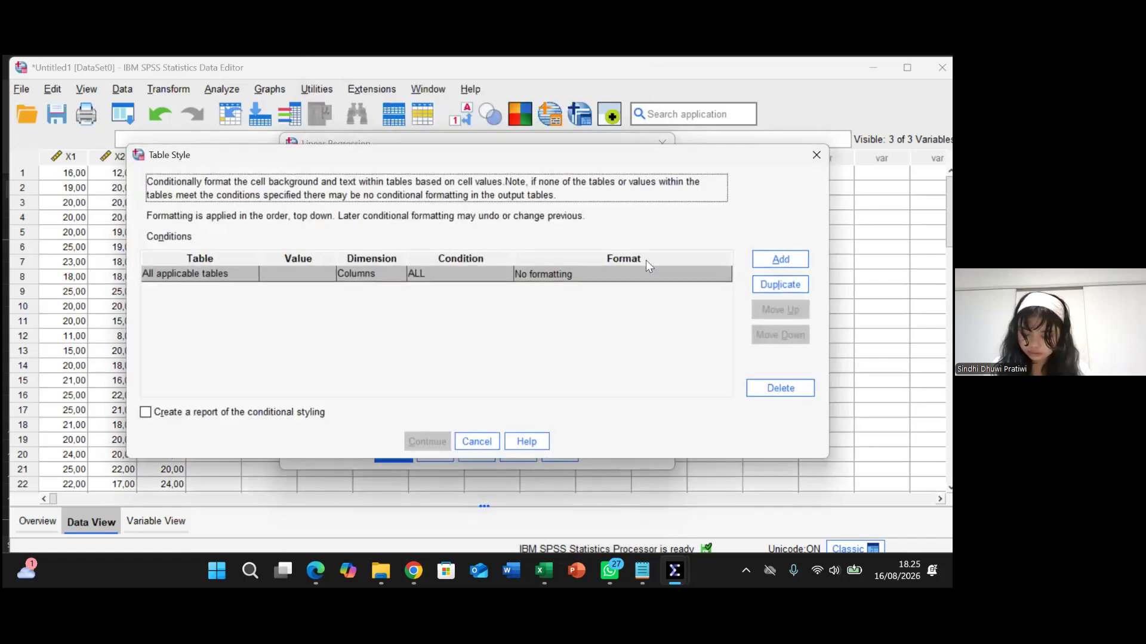
click(816, 156)
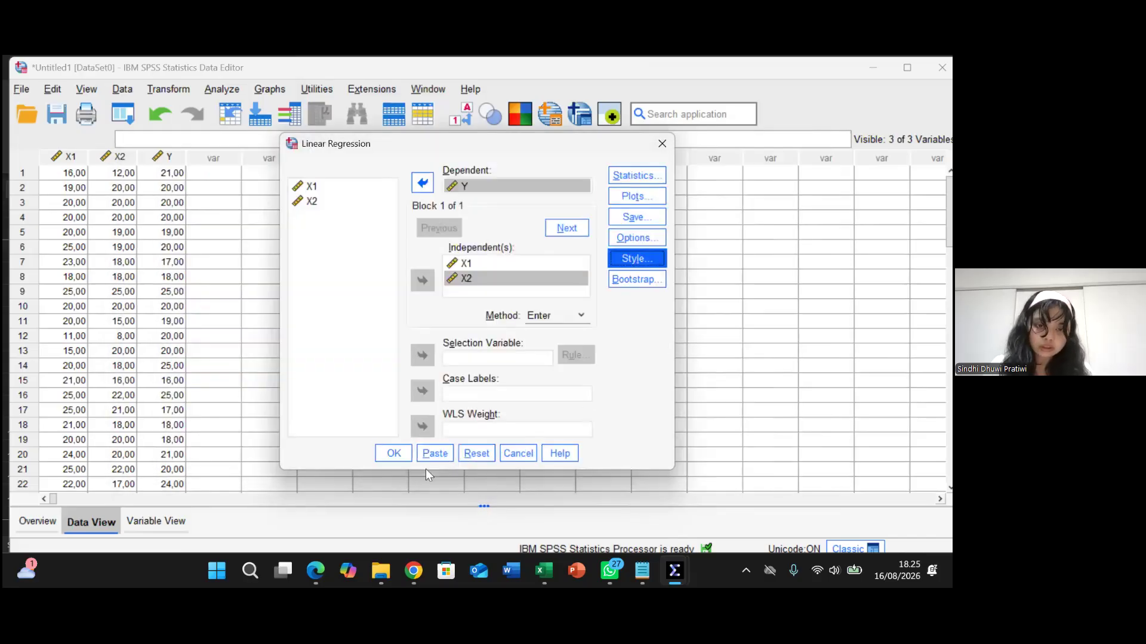
click(401, 461)
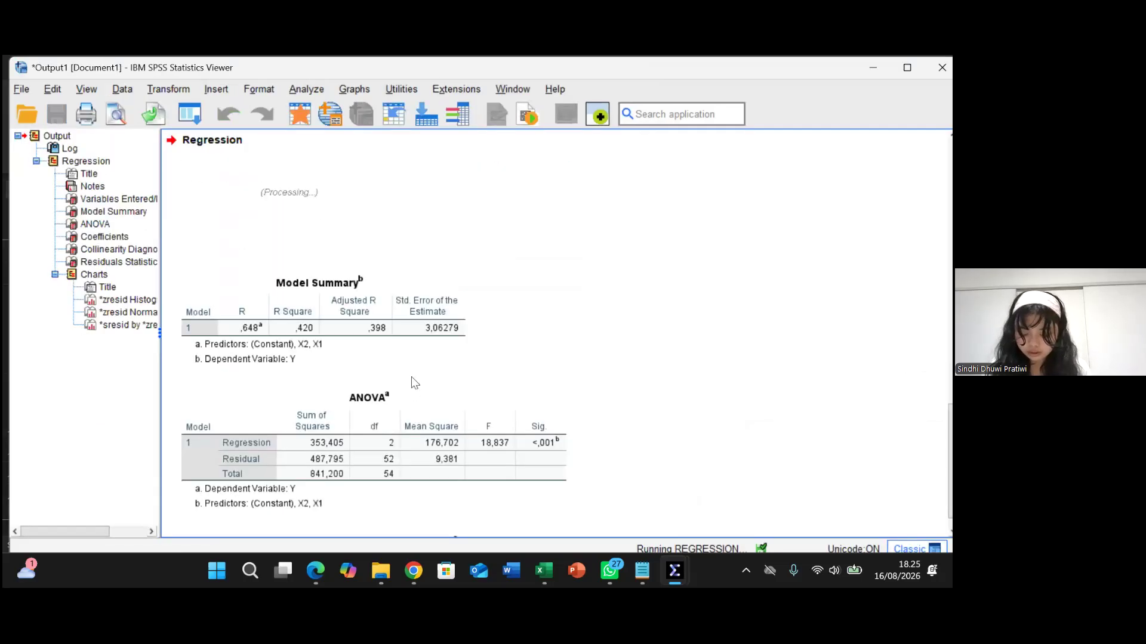
Review the regression output from the model summary, ANOVA and coefficients tables through to the residual histogram.
click(416, 368)
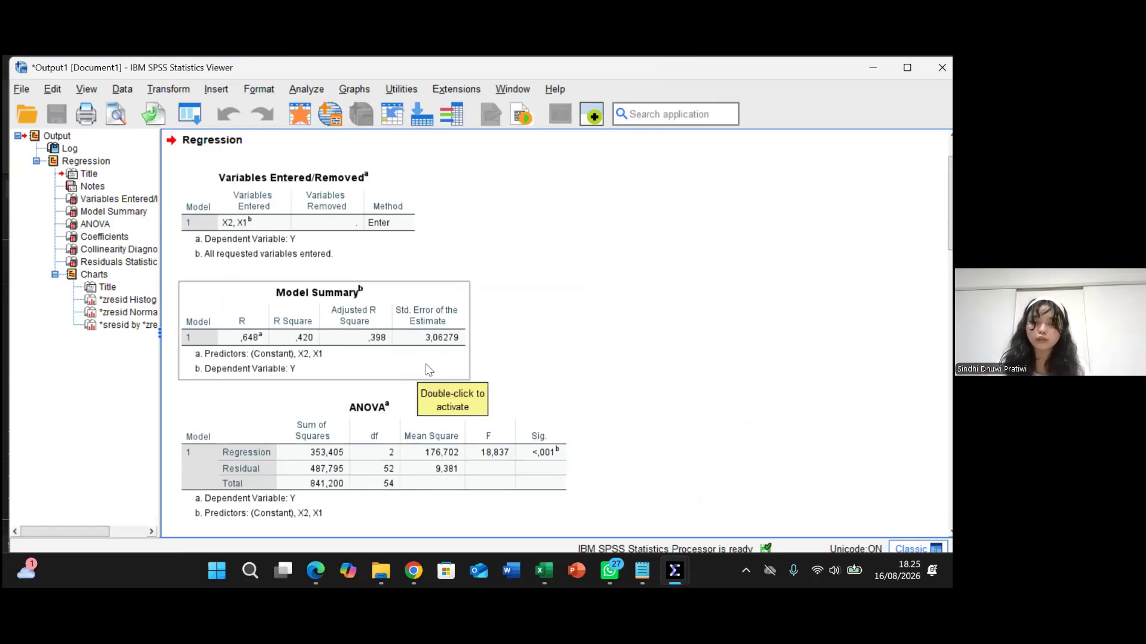
key(Down)
key(Down)
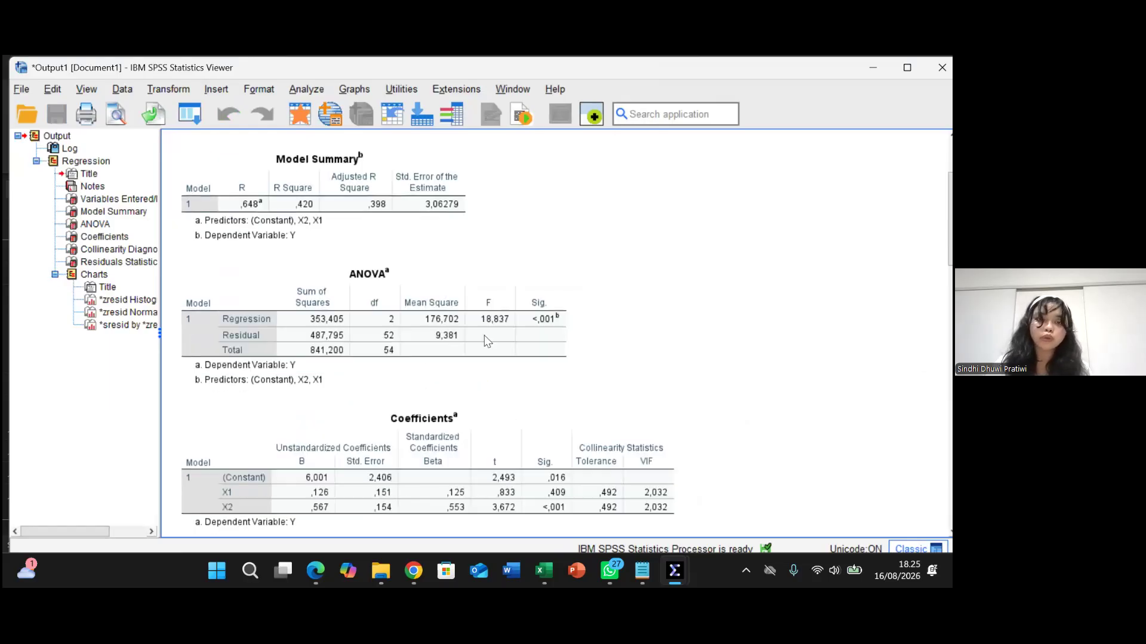
key(Down)
key(Down)
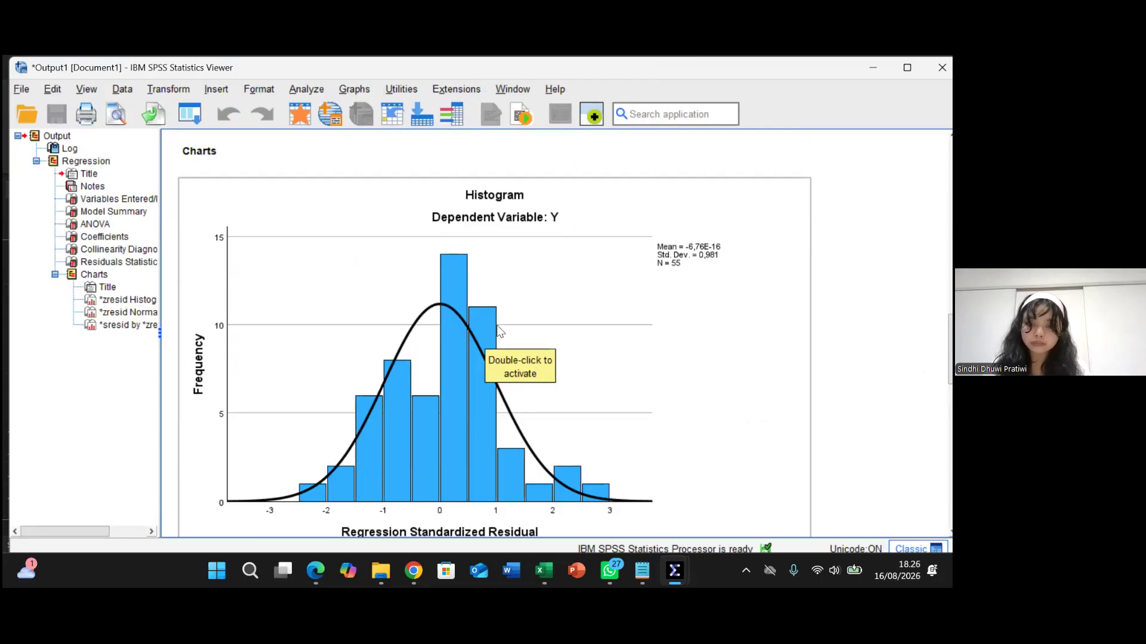
Switch to the Notepad notes, read the normality and multicollinearity criteria under Uji Asumsi, and return to the SPSS output.
mouse_move(654, 575)
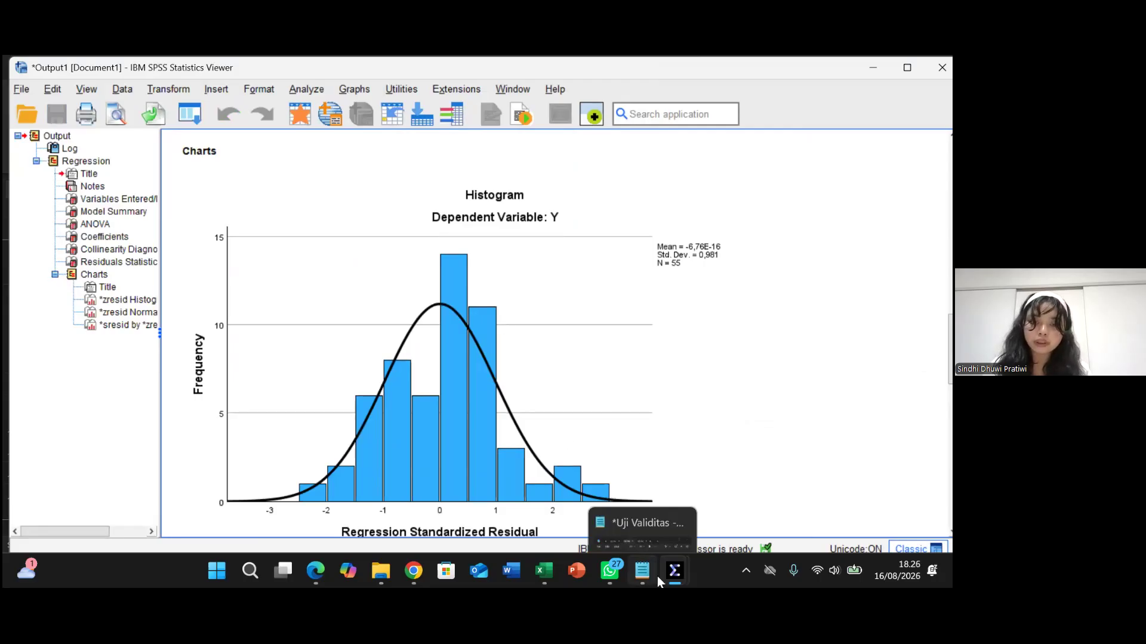
click(650, 521)
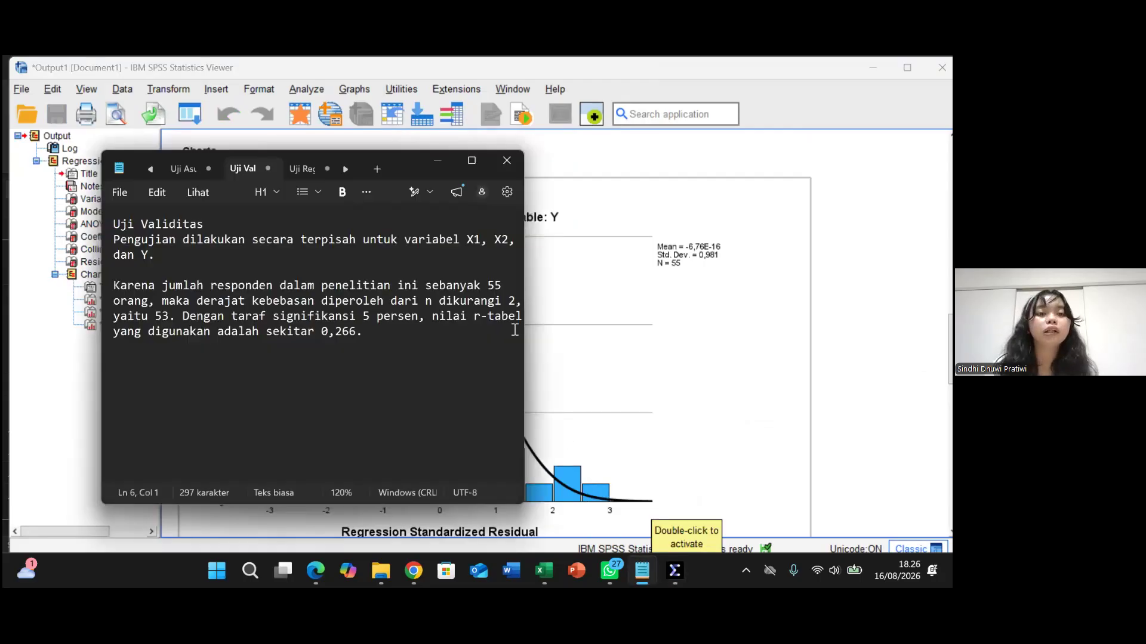
click(188, 170)
scroll(267, 256, up, 3)
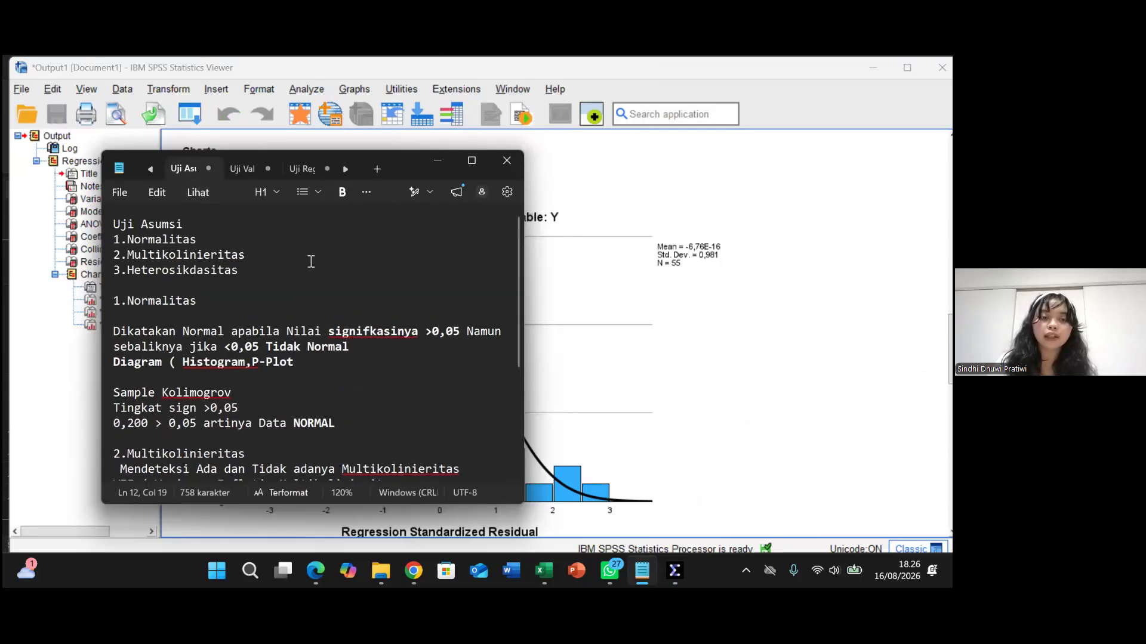
scroll(311, 261, down, 2)
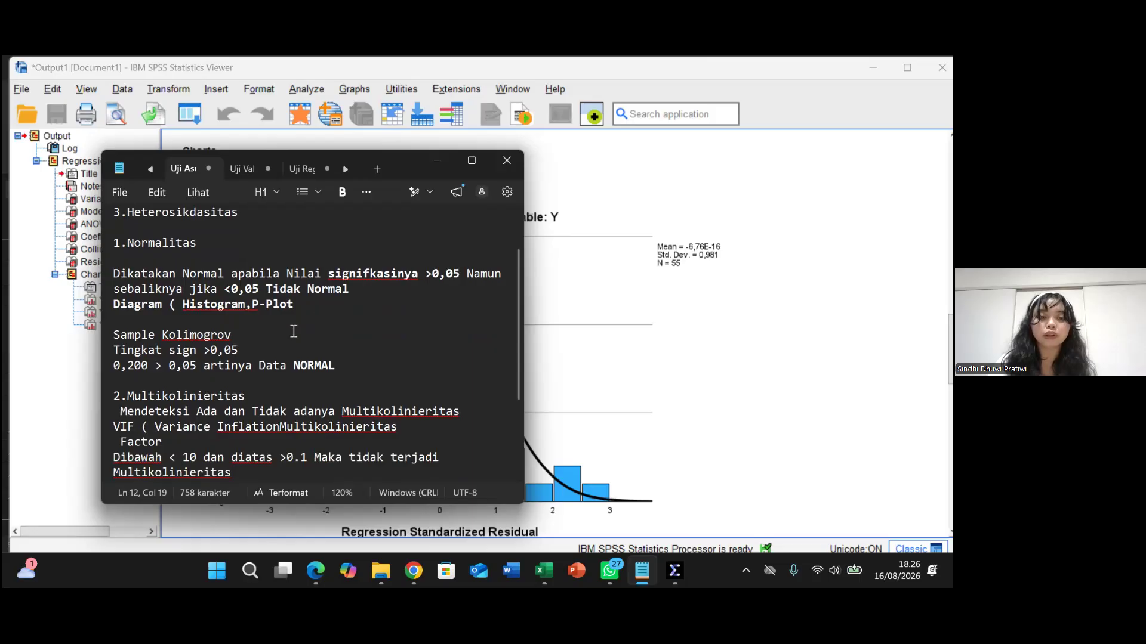
click(438, 161)
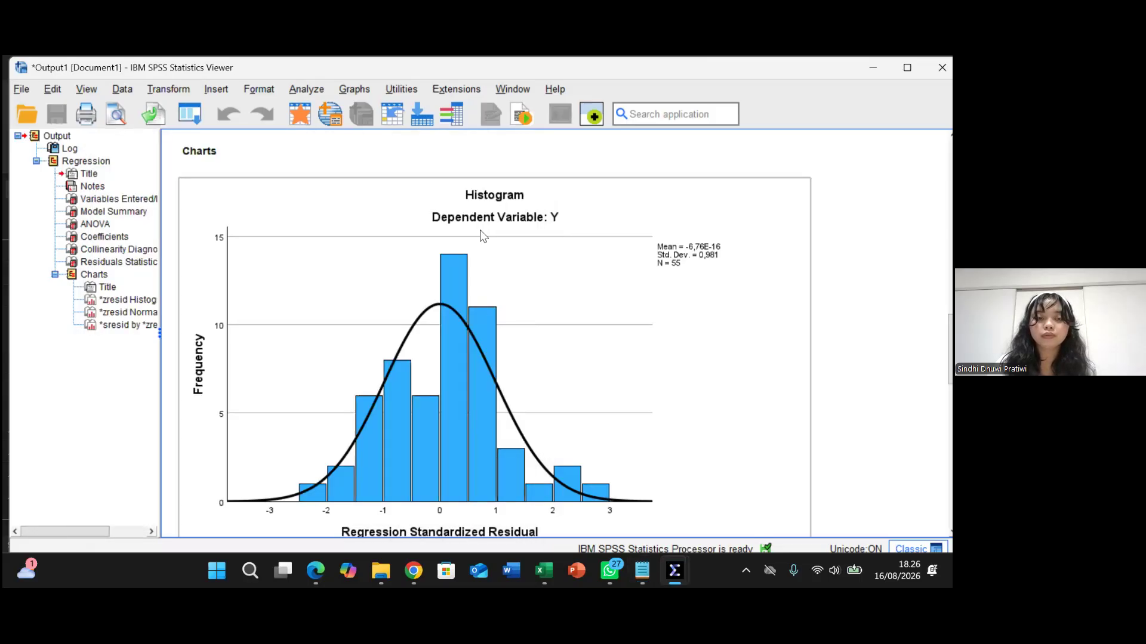
Review the regression output from the Variables Entered/Removed table through the coefficients and residuals statistics to the residual histogram.
scroll(481, 232, up, 5)
scroll(481, 231, up, 10)
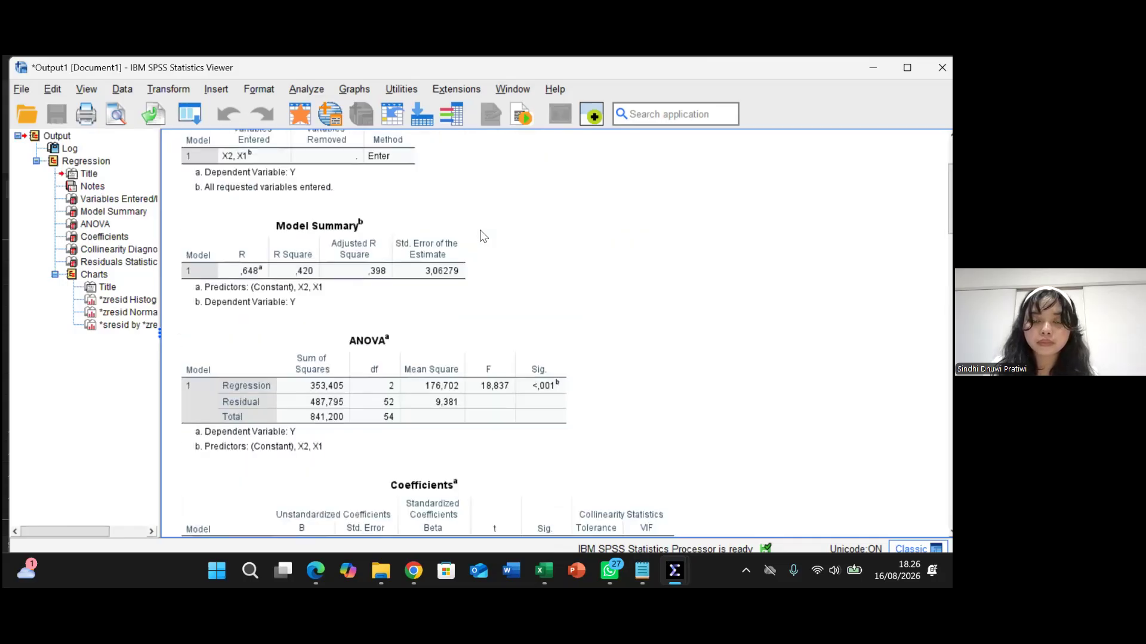
scroll(483, 236, down, 3)
scroll(661, 268, up, 3)
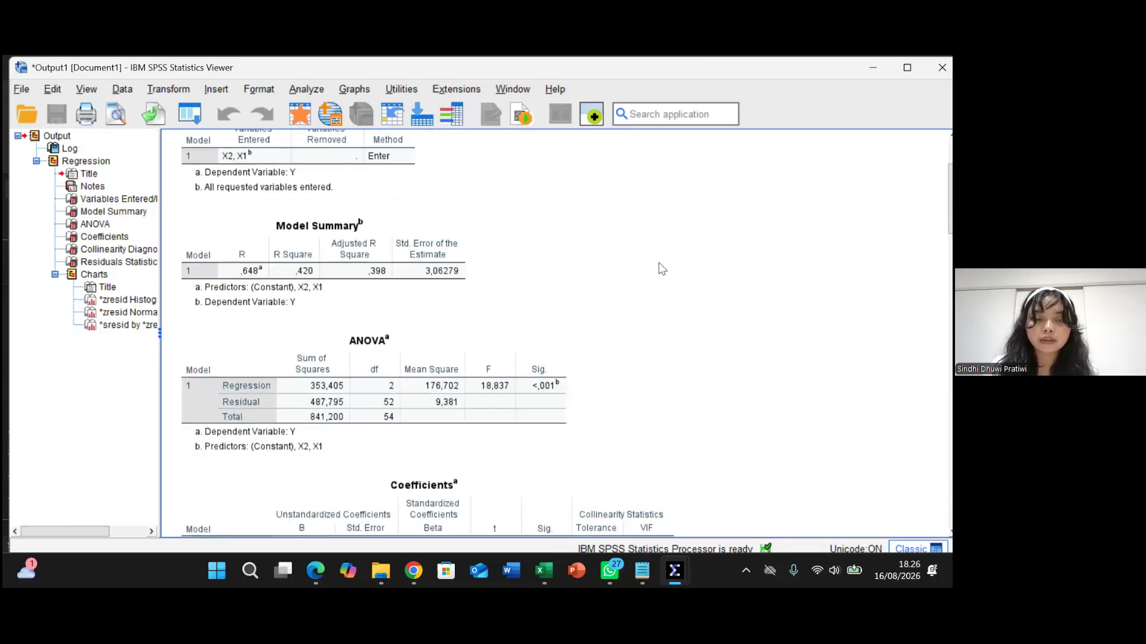
scroll(616, 294, up, 3)
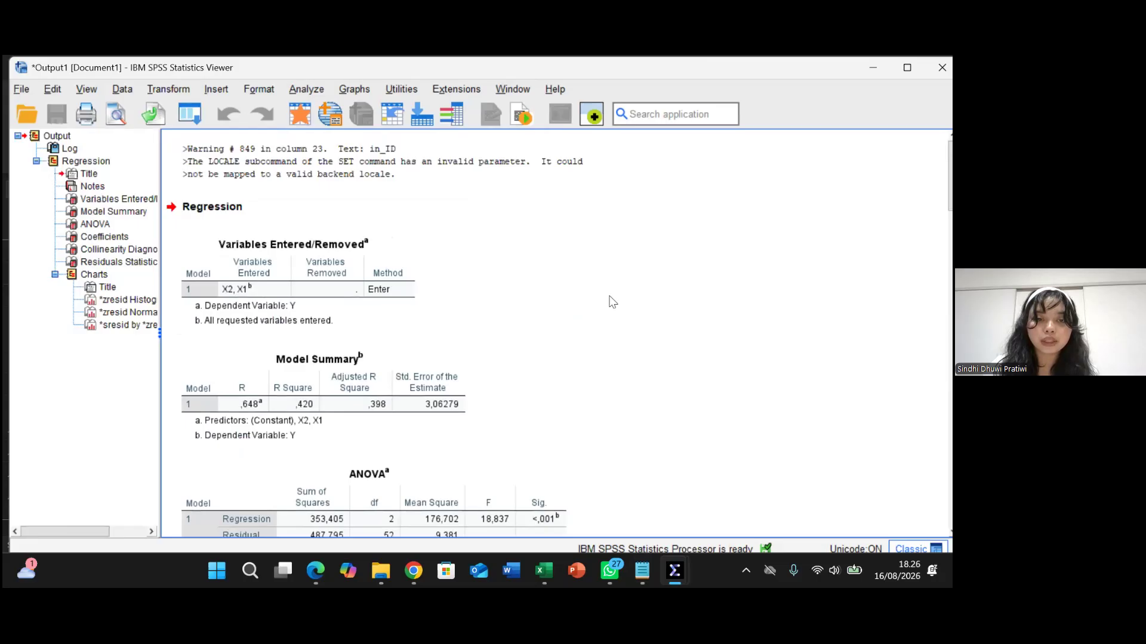
scroll(483, 363, down, 3)
scroll(483, 362, down, 6)
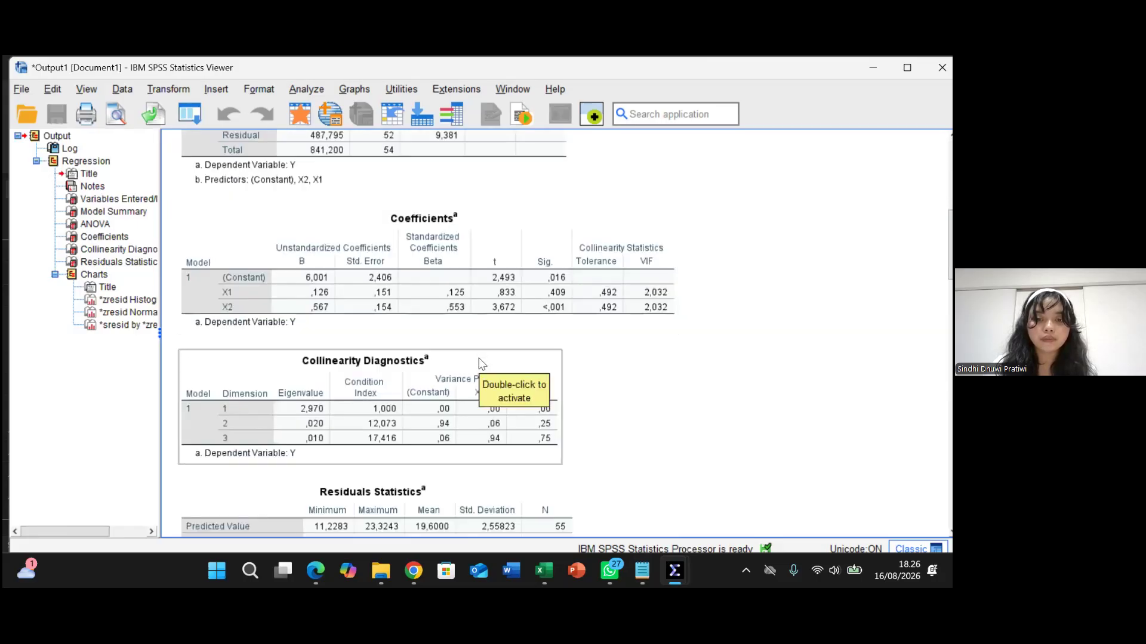
scroll(617, 362, down, 1)
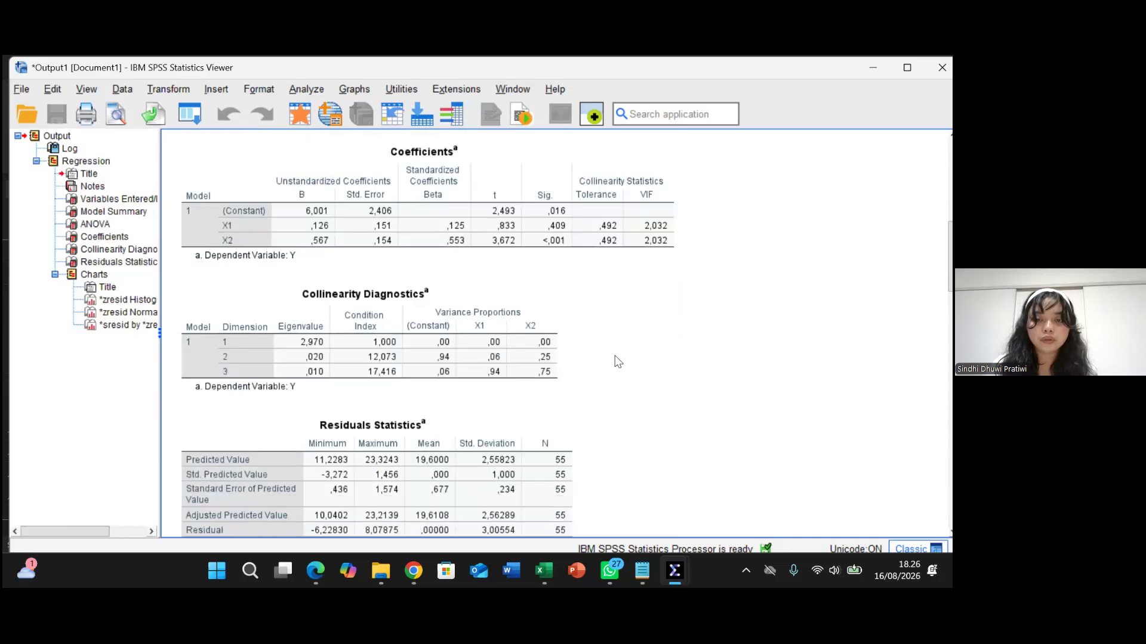
scroll(614, 363, down, 7)
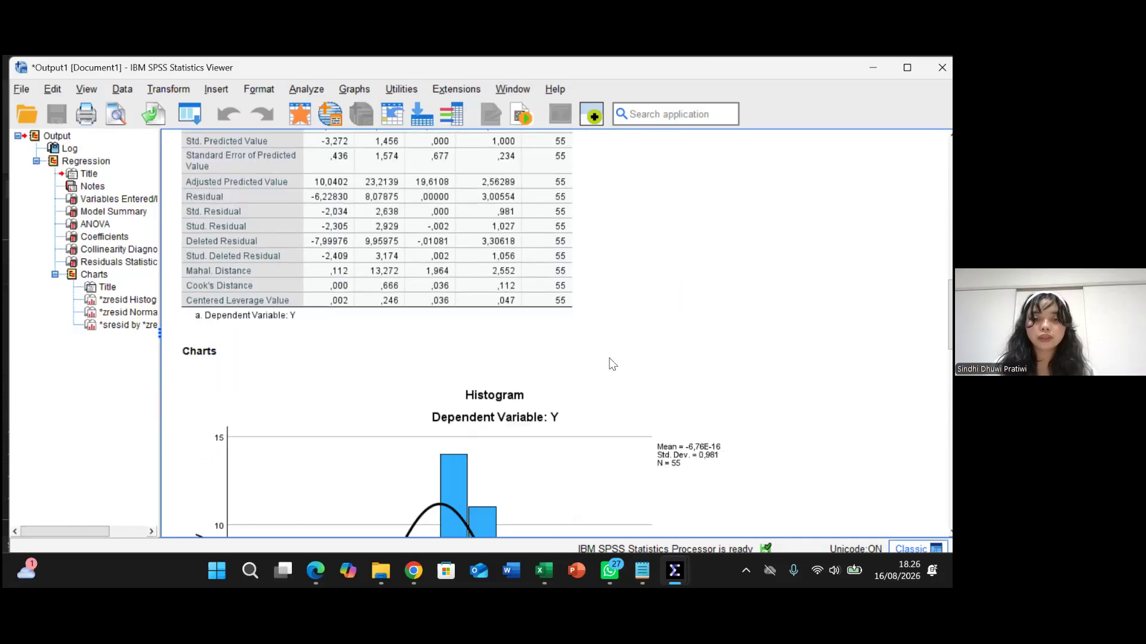
Switch to the Notepad notes, read the normality and multicollinearity criteria under Uji Asumsi, and go back to the residual histogram in SPSS.
mouse_move(642, 571)
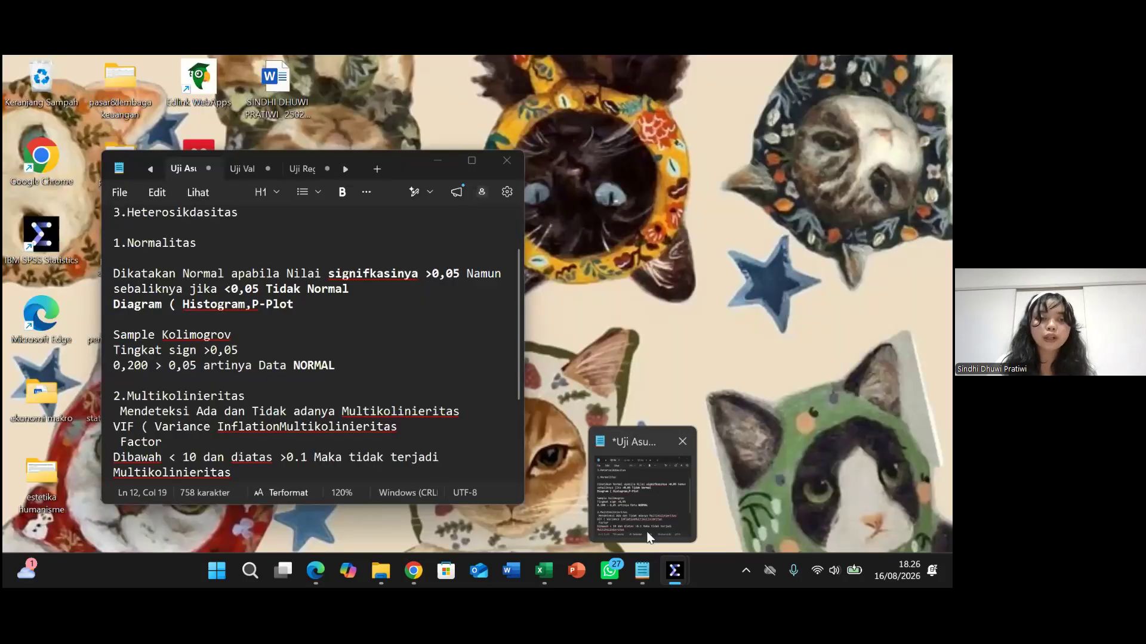
click(649, 537)
scroll(218, 288, down, 1)
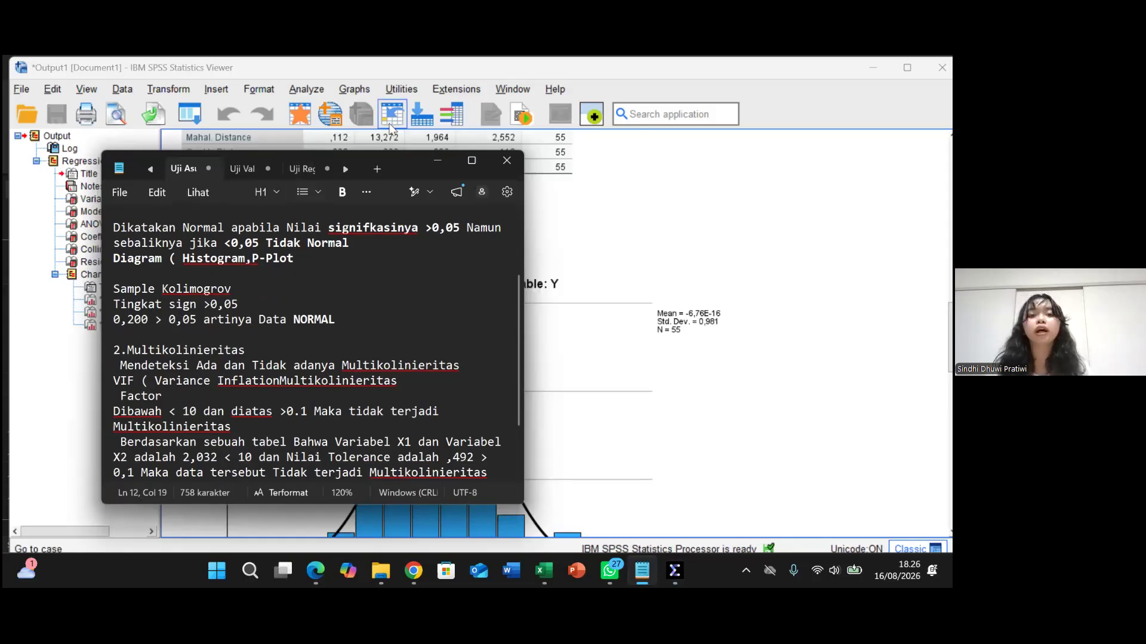
click(441, 161)
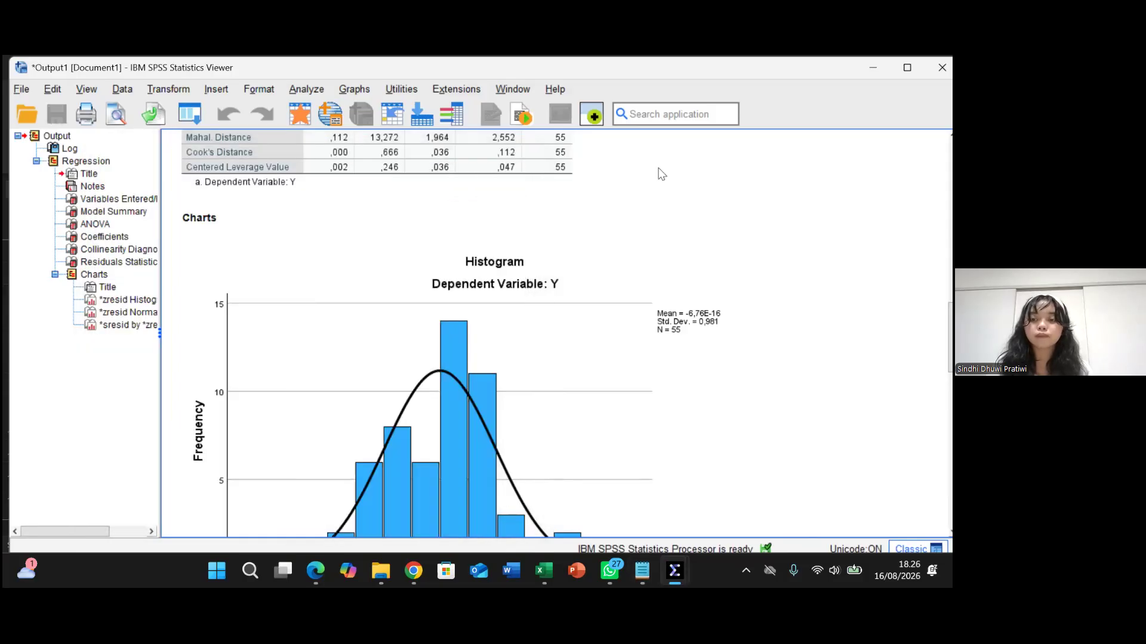
Run a one-sample Kolmogorov-Smirnov test against the normal distribution on the unstandardized predicted values (PRE_1) in the X1, X2 and Y dataset.
mouse_move(671, 569)
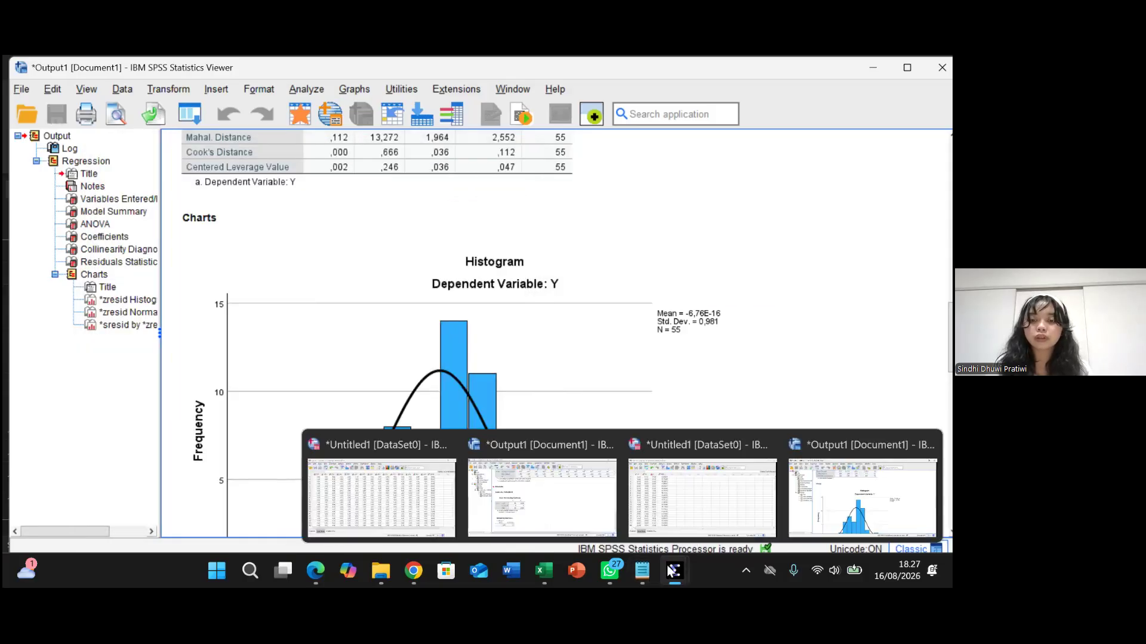
click(685, 504)
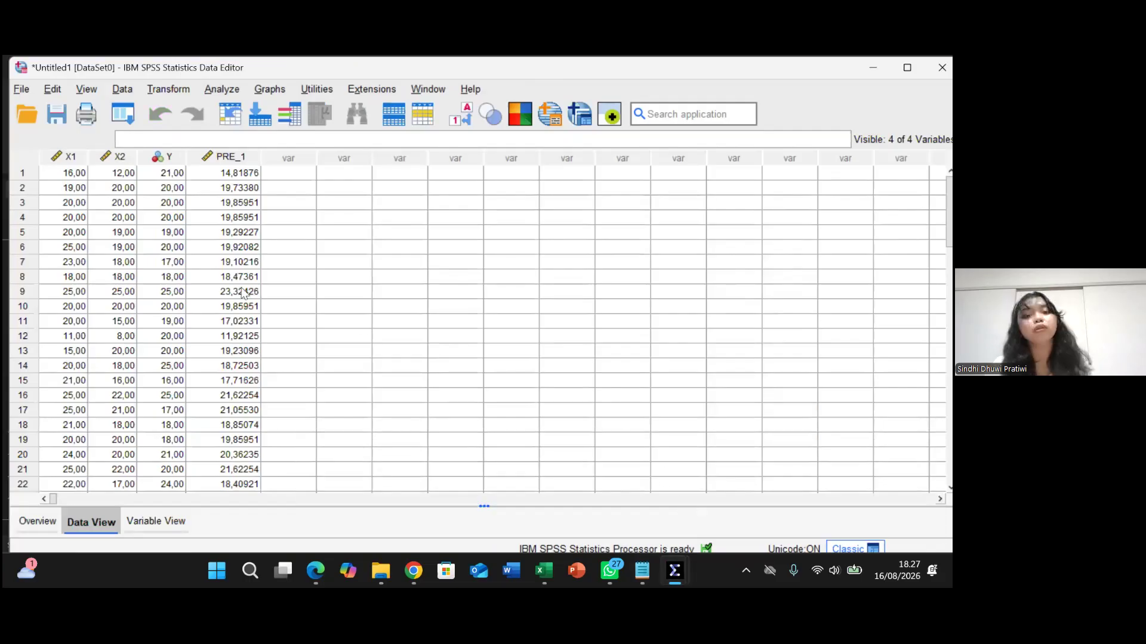
click(238, 157)
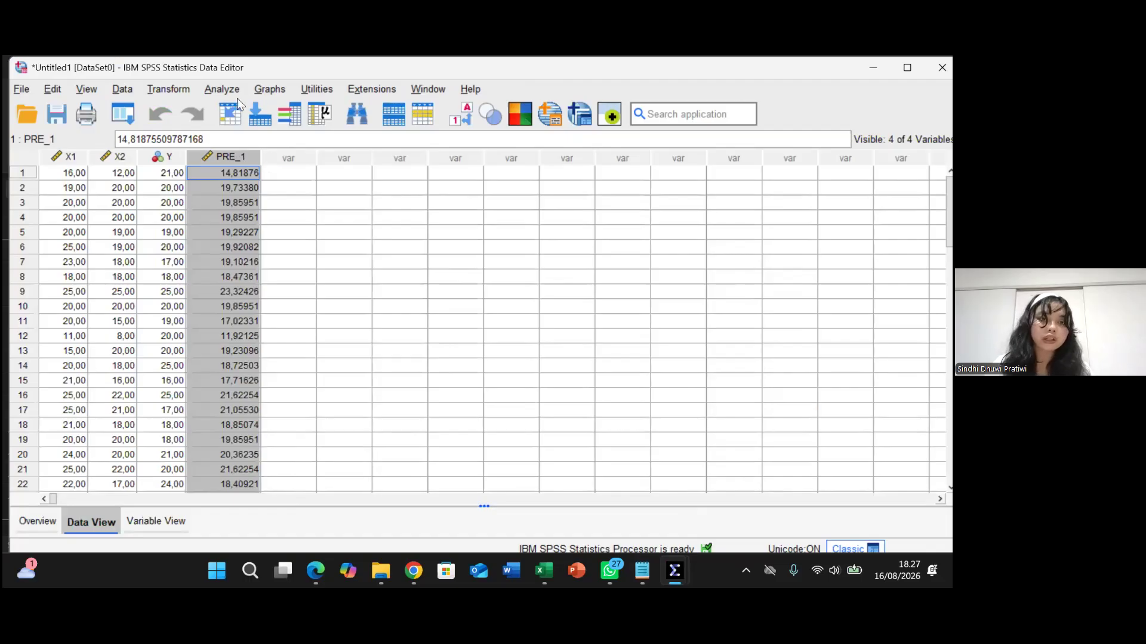
click(222, 89)
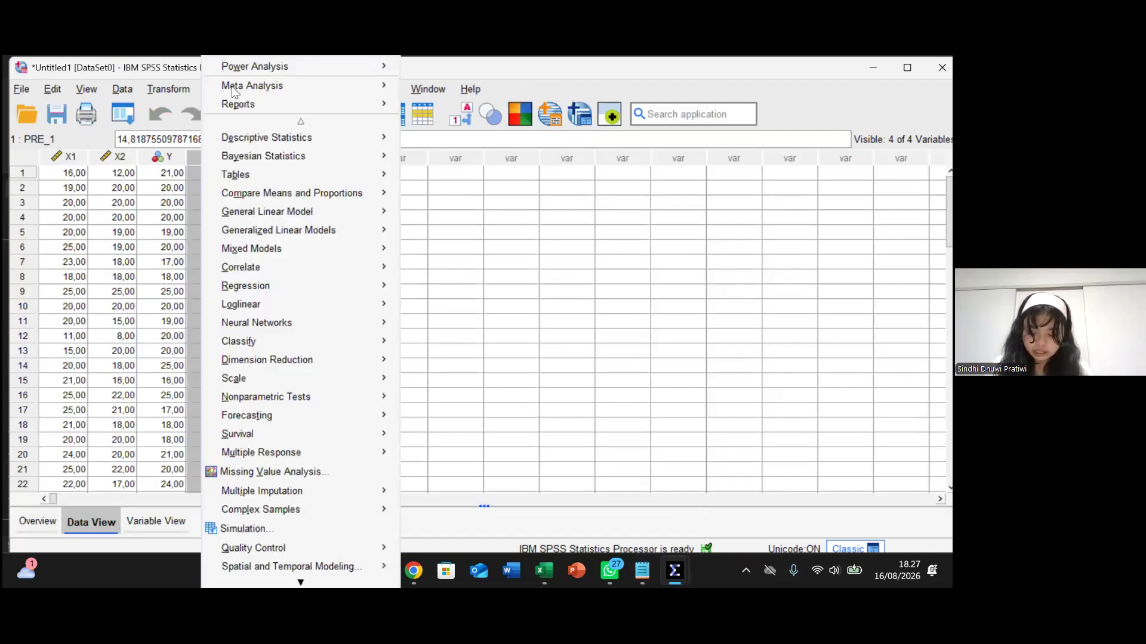
mouse_move(246, 413)
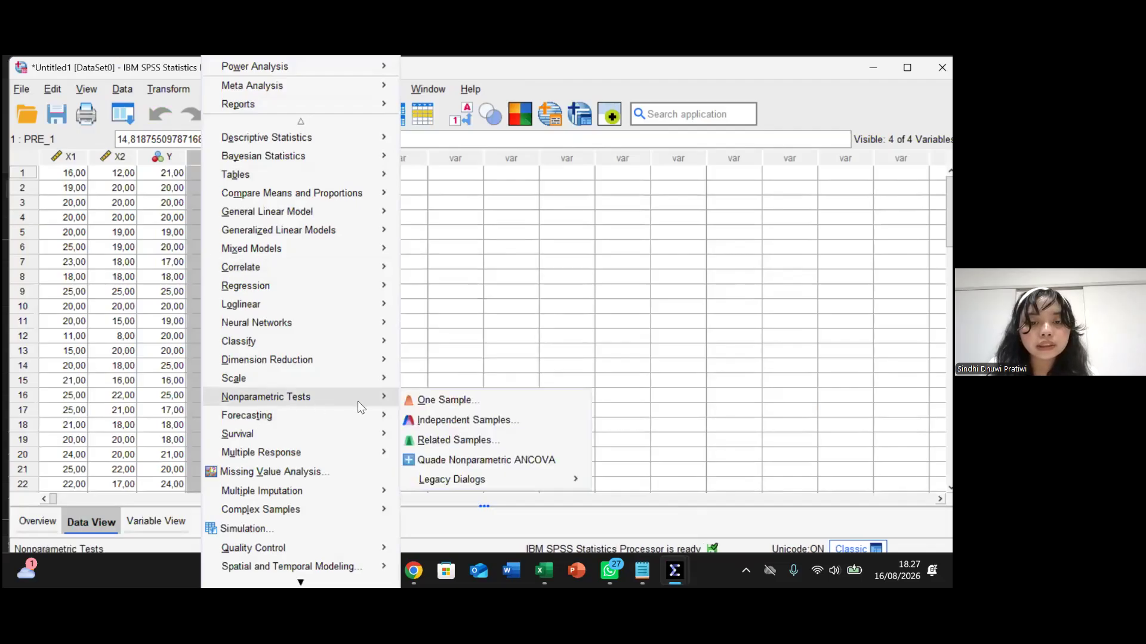
mouse_move(433, 481)
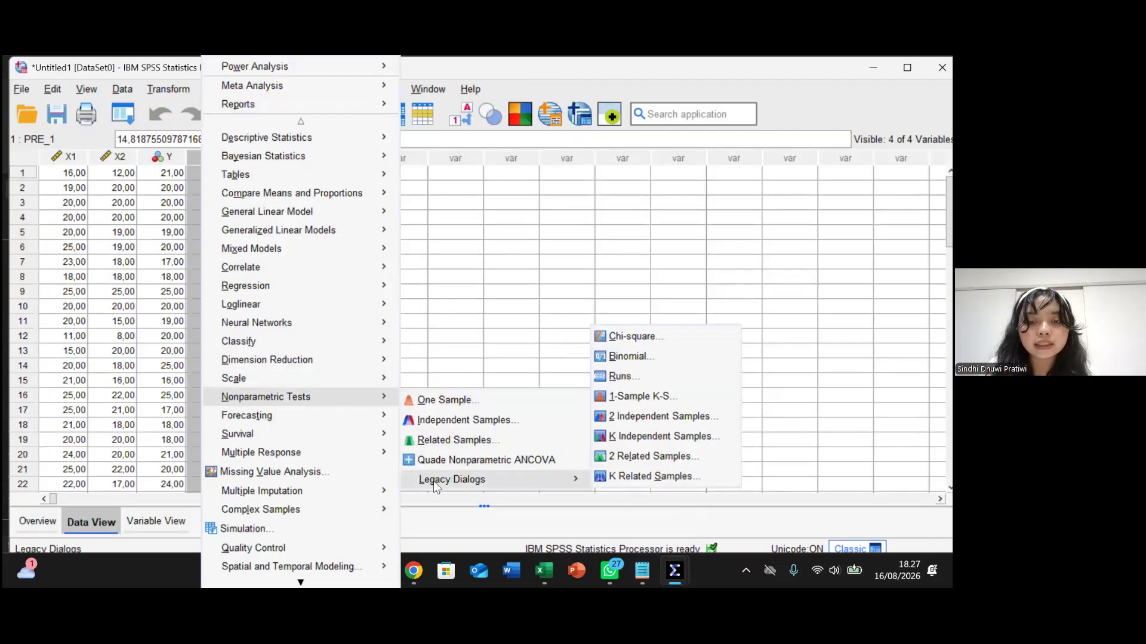
click(640, 398)
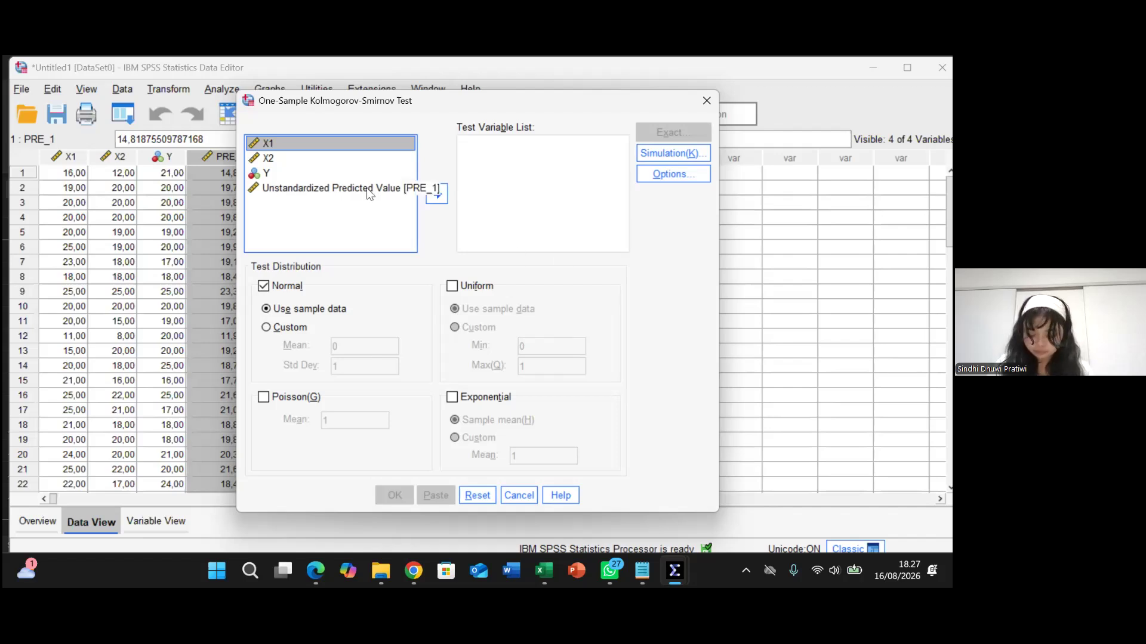
click(351, 192)
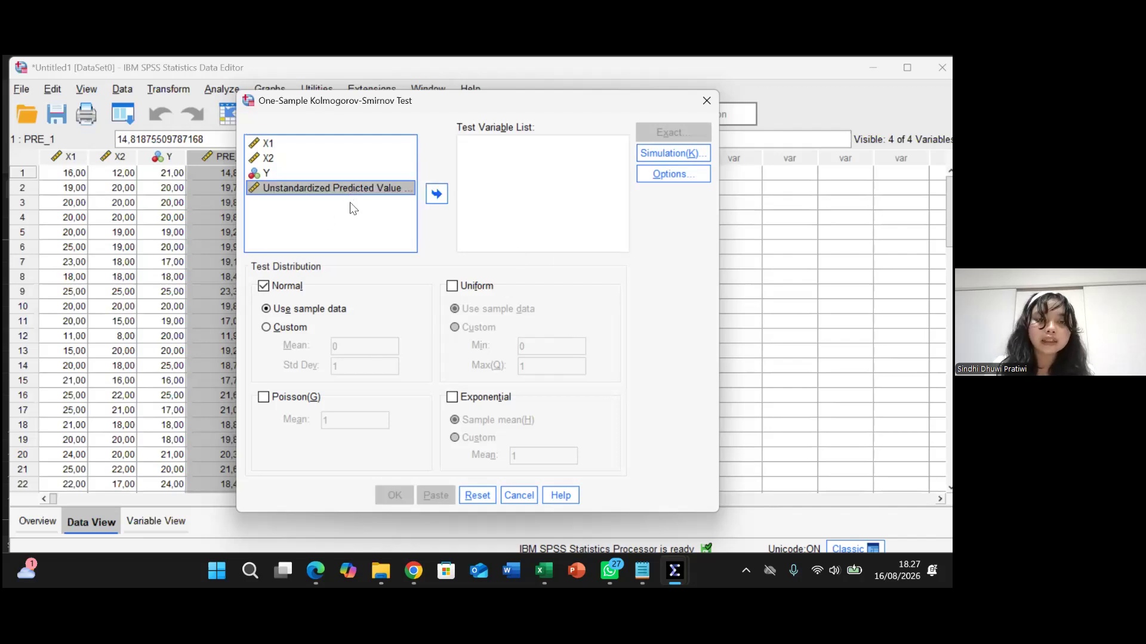
click(444, 194)
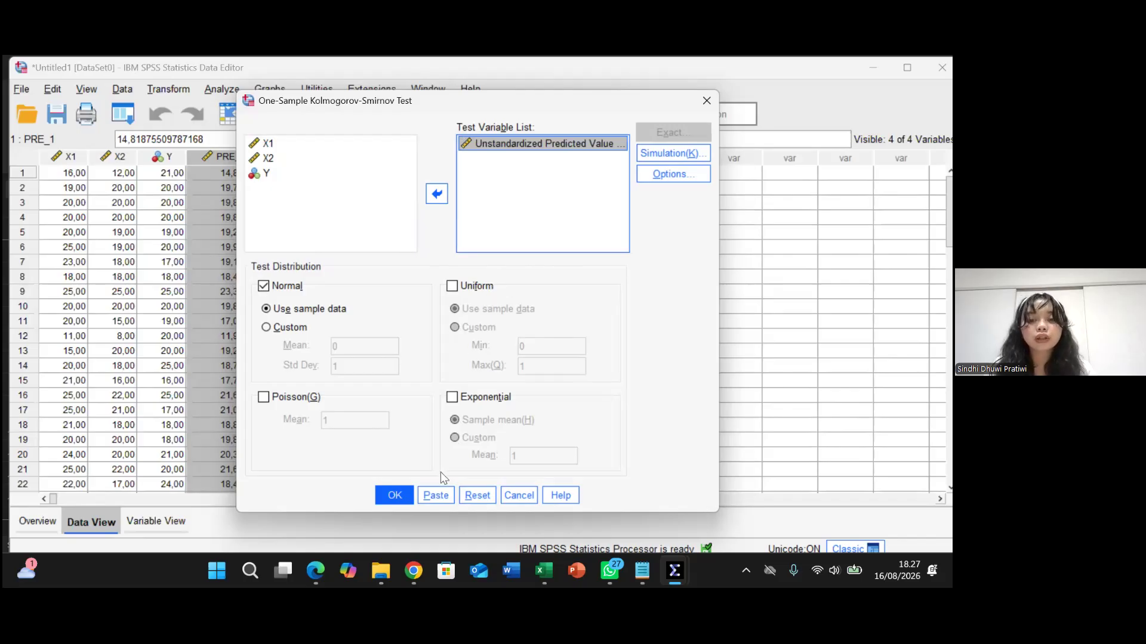
click(395, 497)
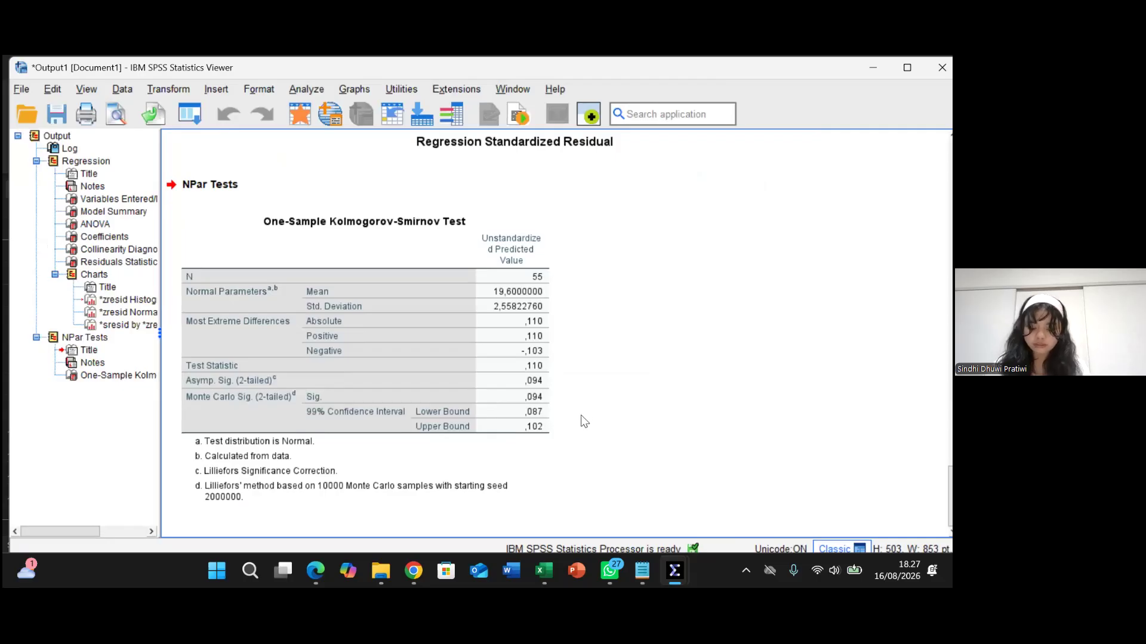
Bring up the Notepad notes, place them beside the Kolmogorov-Smirnov table, and compare the test's significance with the 0,05 normality criterion.
mouse_move(640, 572)
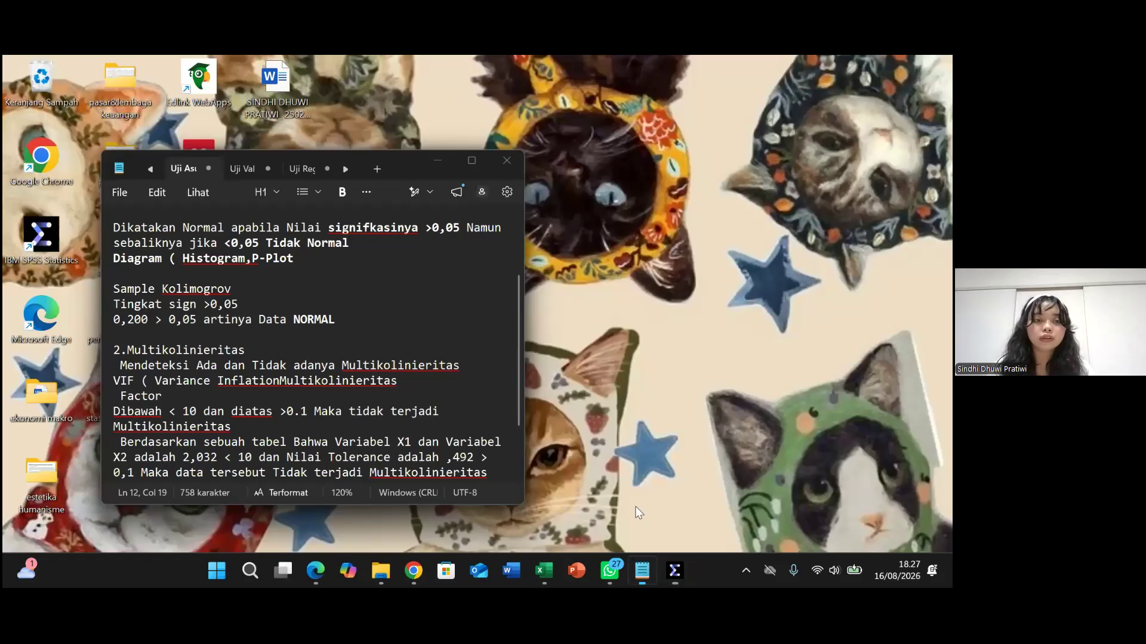
click(635, 506)
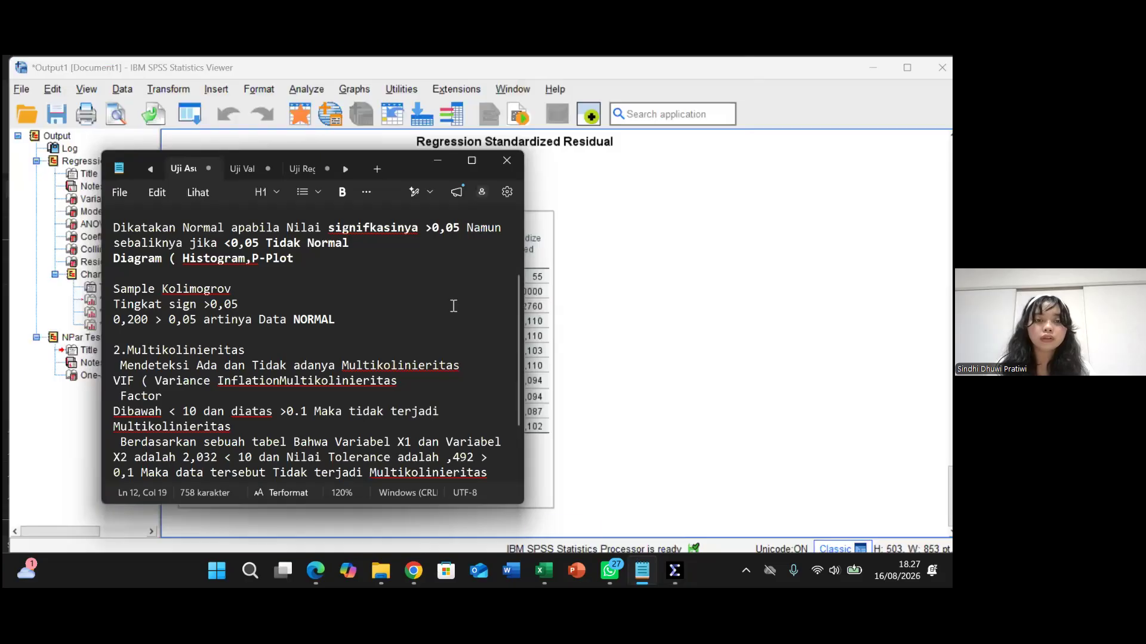
drag(417, 160, 851, 160)
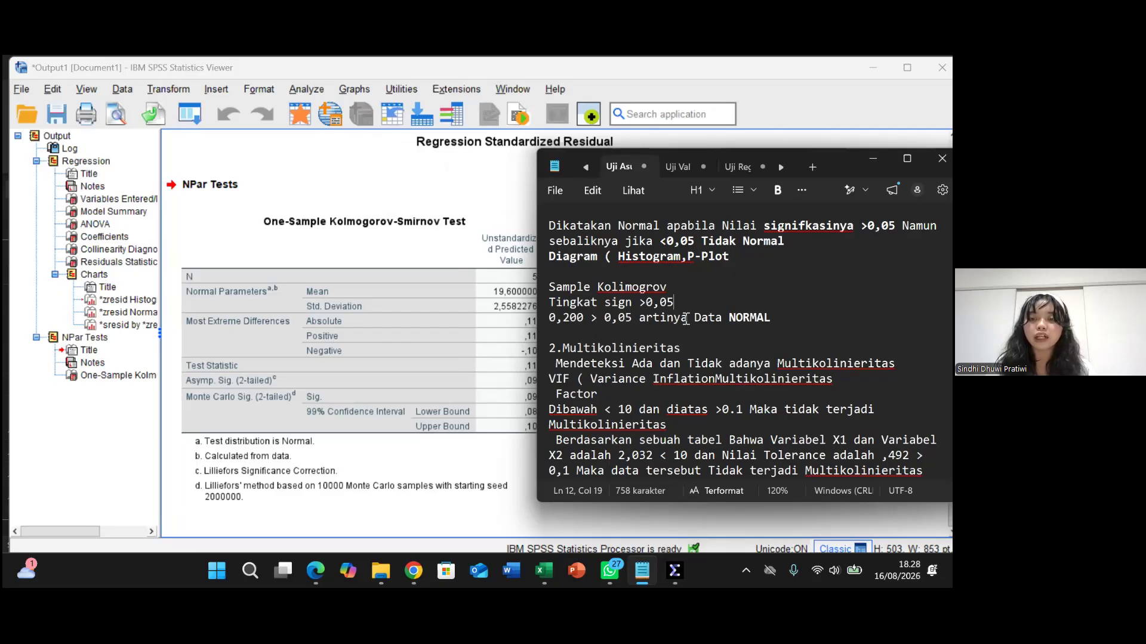
scroll(615, 340, down, 1)
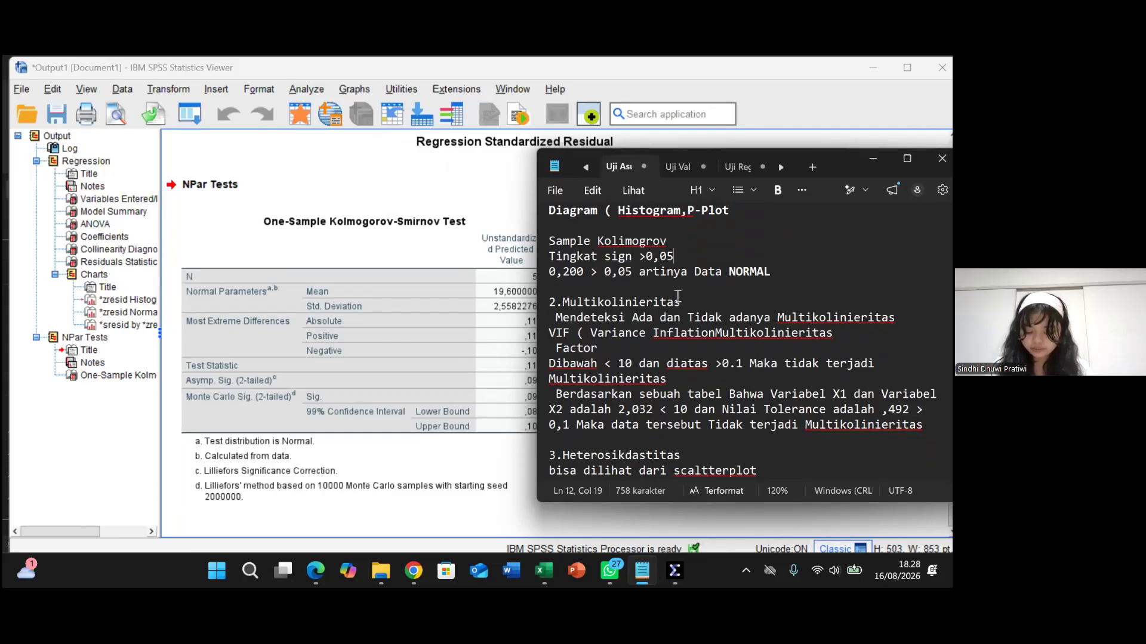
Return to the SPSS output and examine the Tolerance and VIF values of X1 and X2 in the Coefficients table.
click(452, 179)
scroll(488, 309, up, 5)
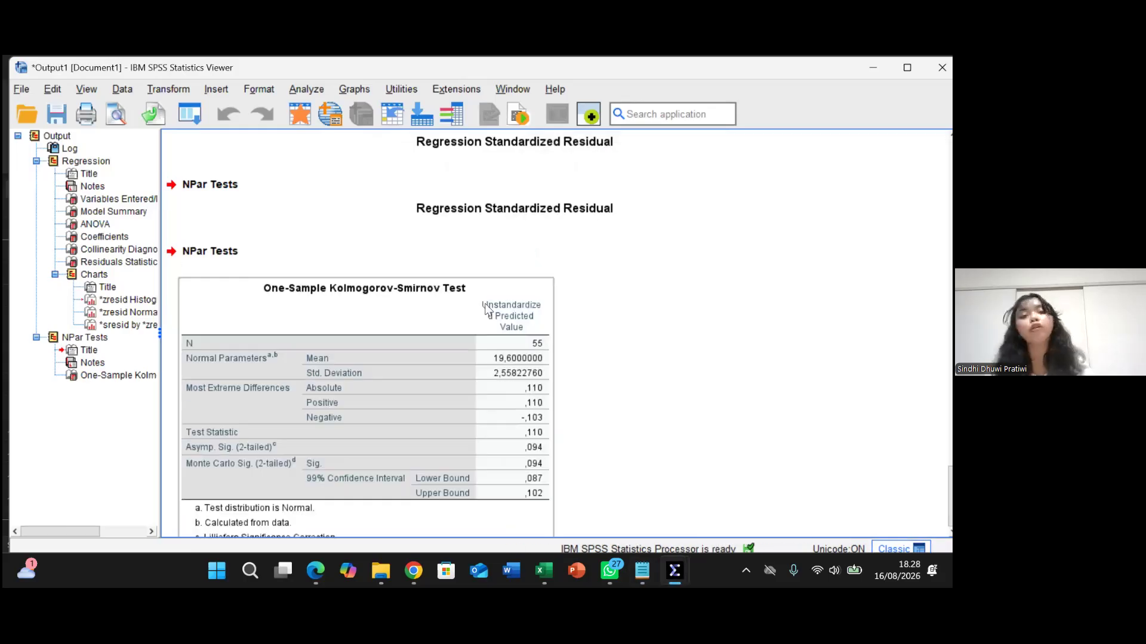
scroll(487, 309, up, 10)
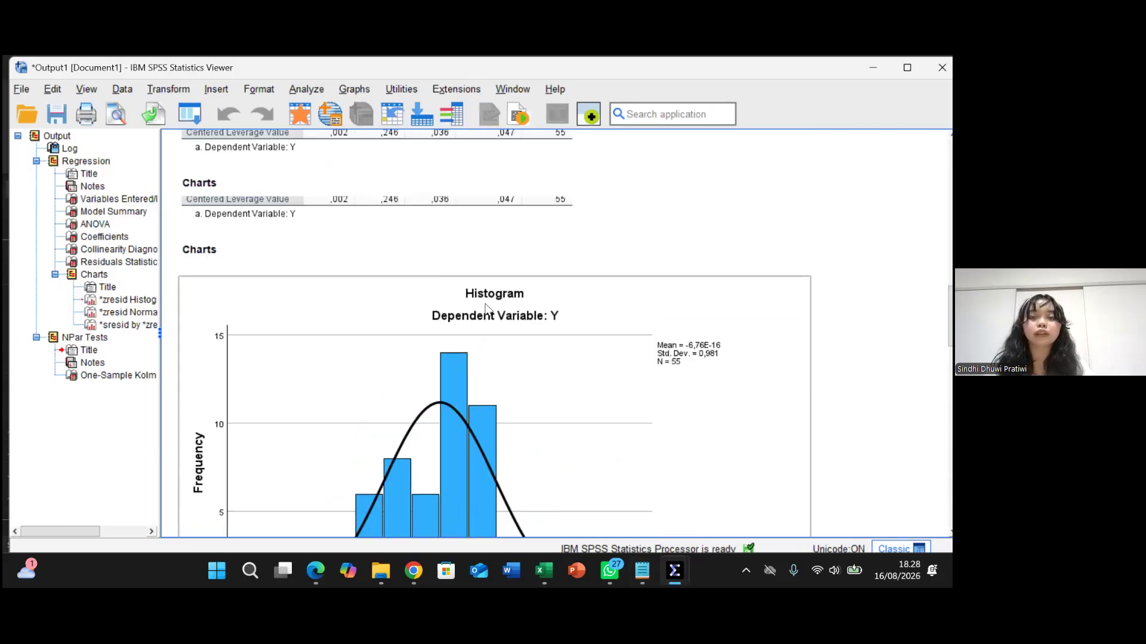
scroll(487, 310, up, 6)
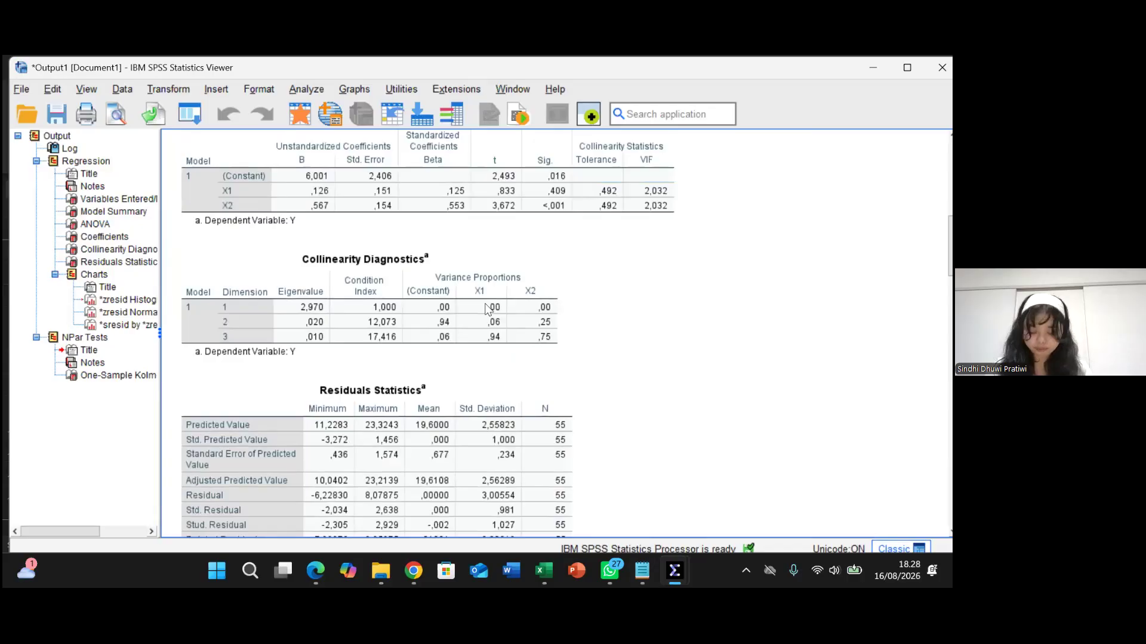
click(488, 309)
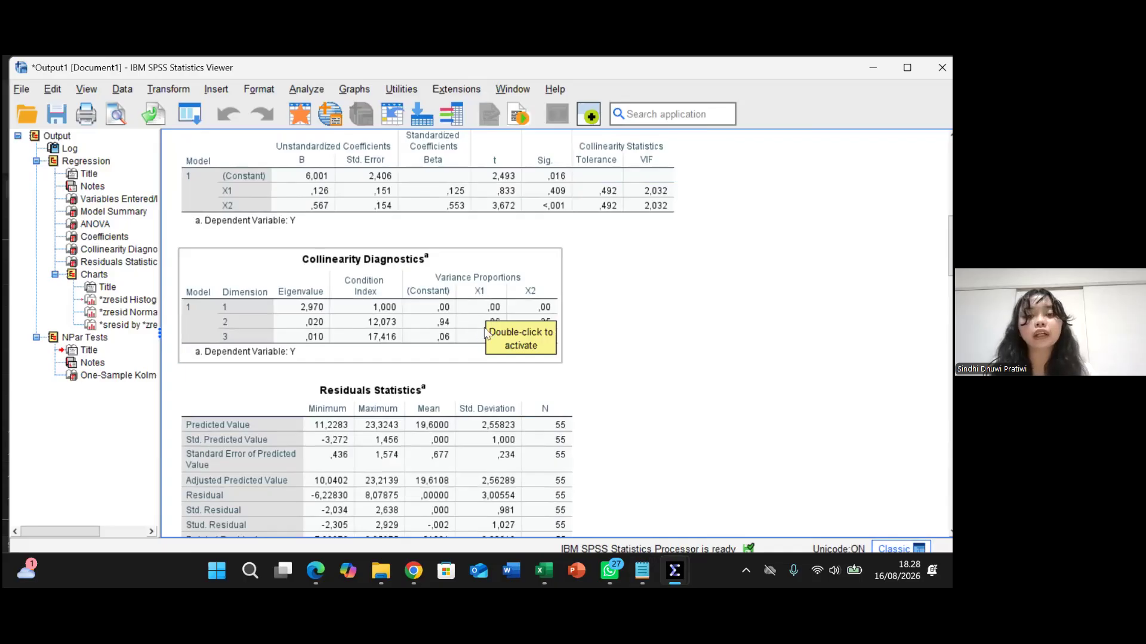
click(588, 315)
scroll(601, 314, up, 1)
click(603, 297)
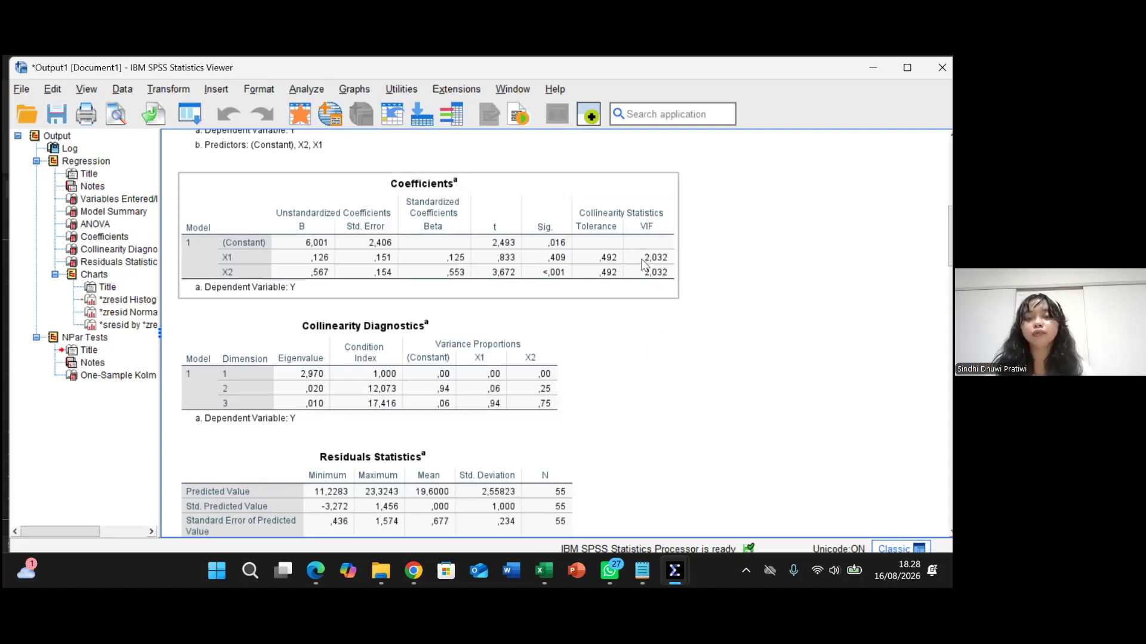
Check the multicollinearity and heteroscedasticity criteria in the Notepad notes against the regression output, and return to the SPSS data sheet.
mouse_move(636, 583)
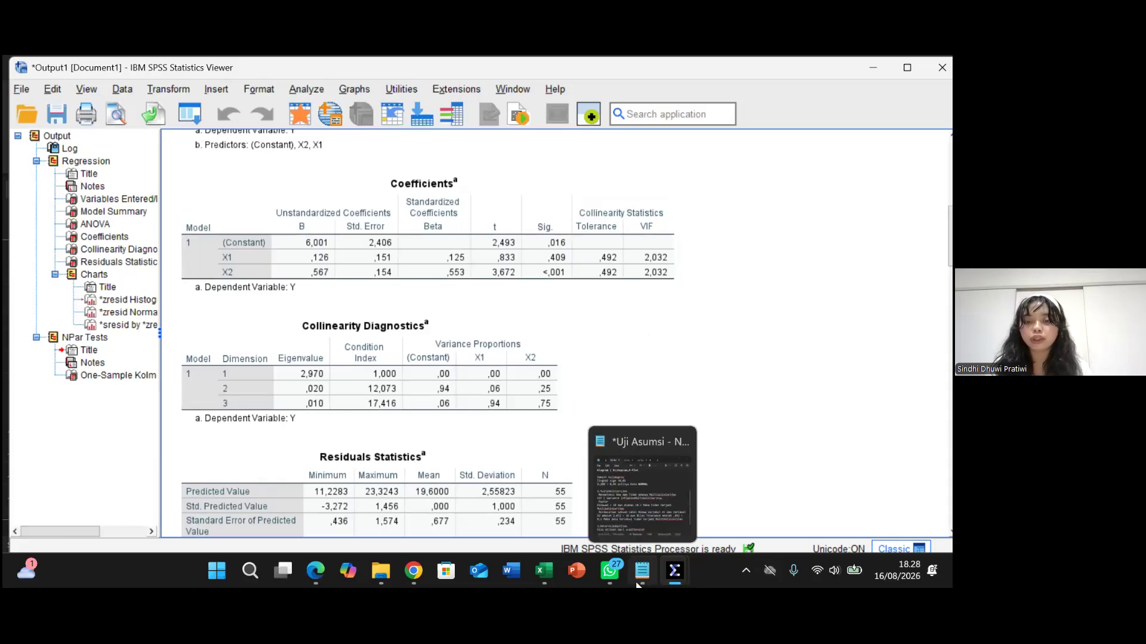
click(642, 511)
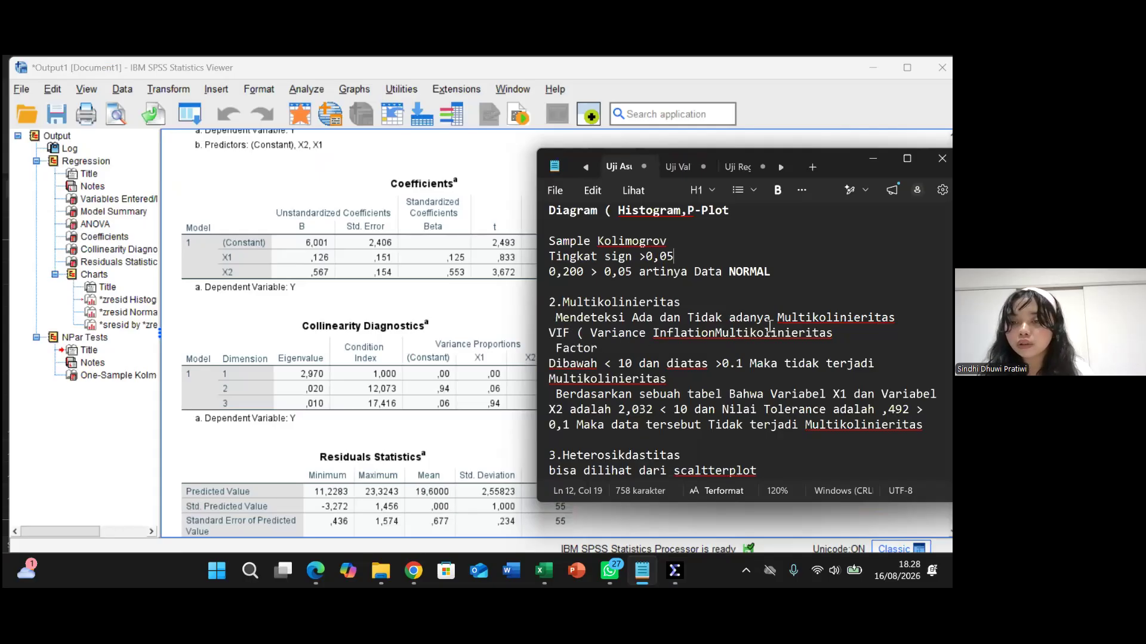
scroll(691, 354, down, 1)
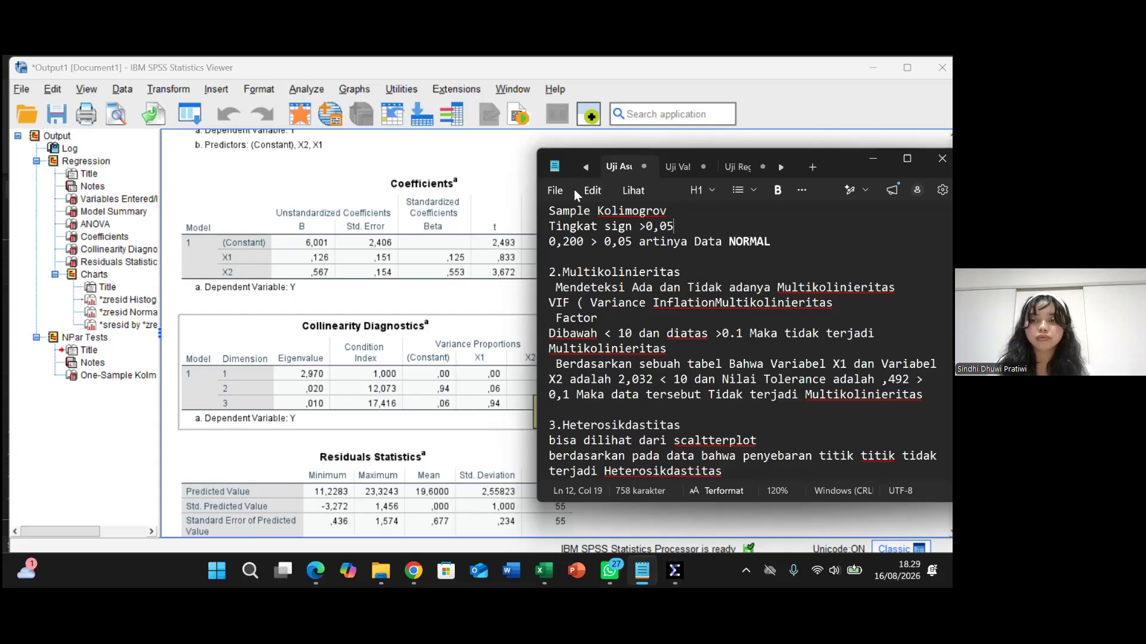
click(876, 158)
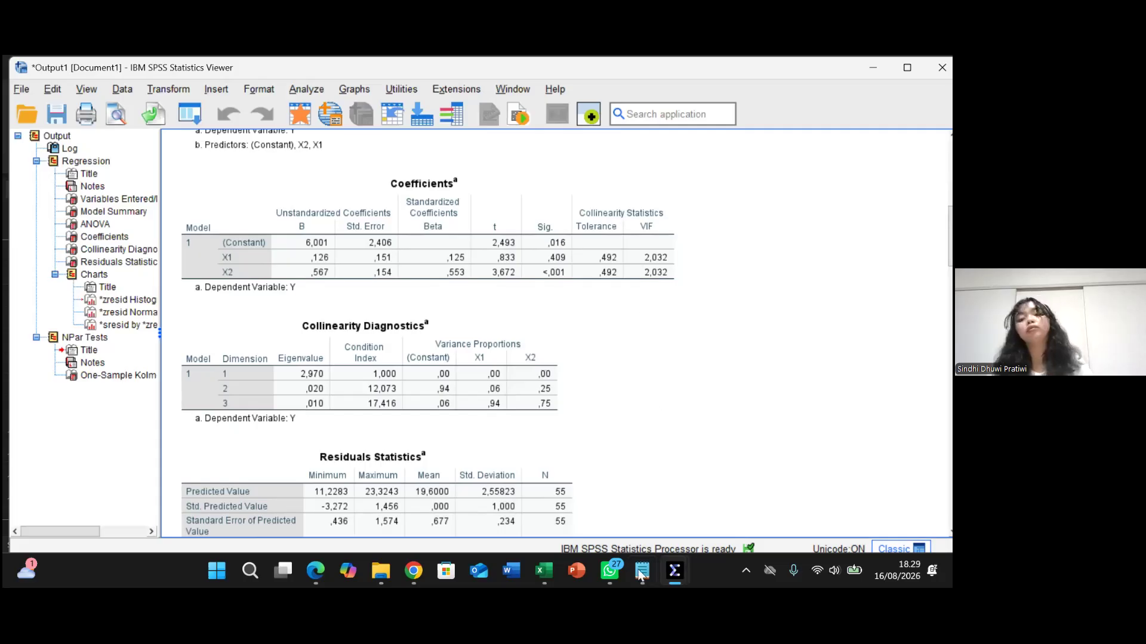
click(657, 496)
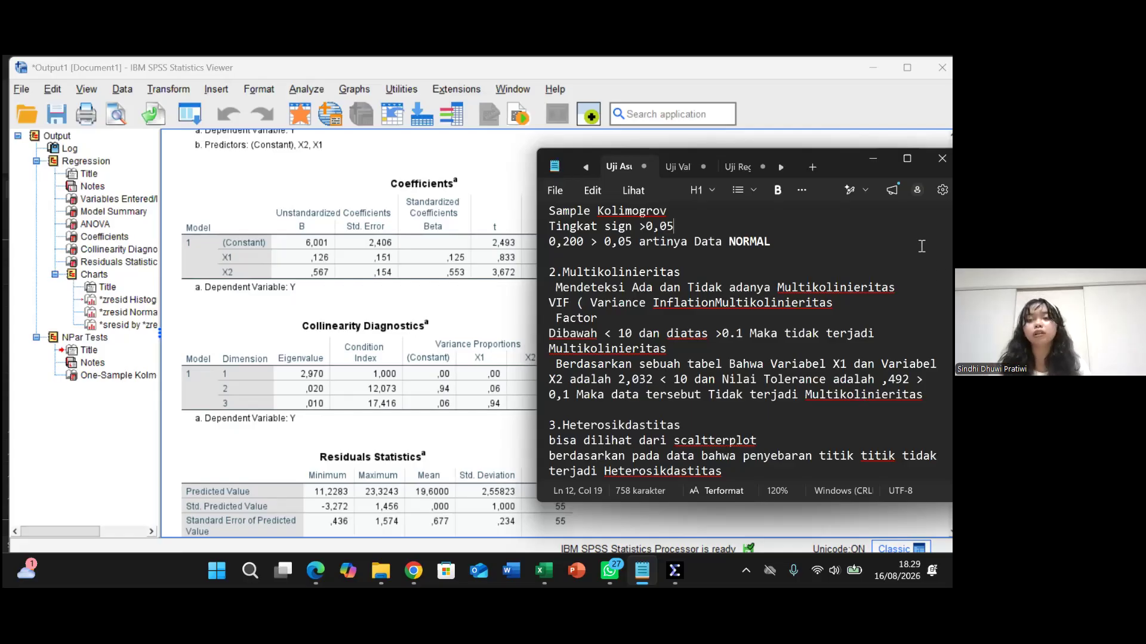
click(874, 159)
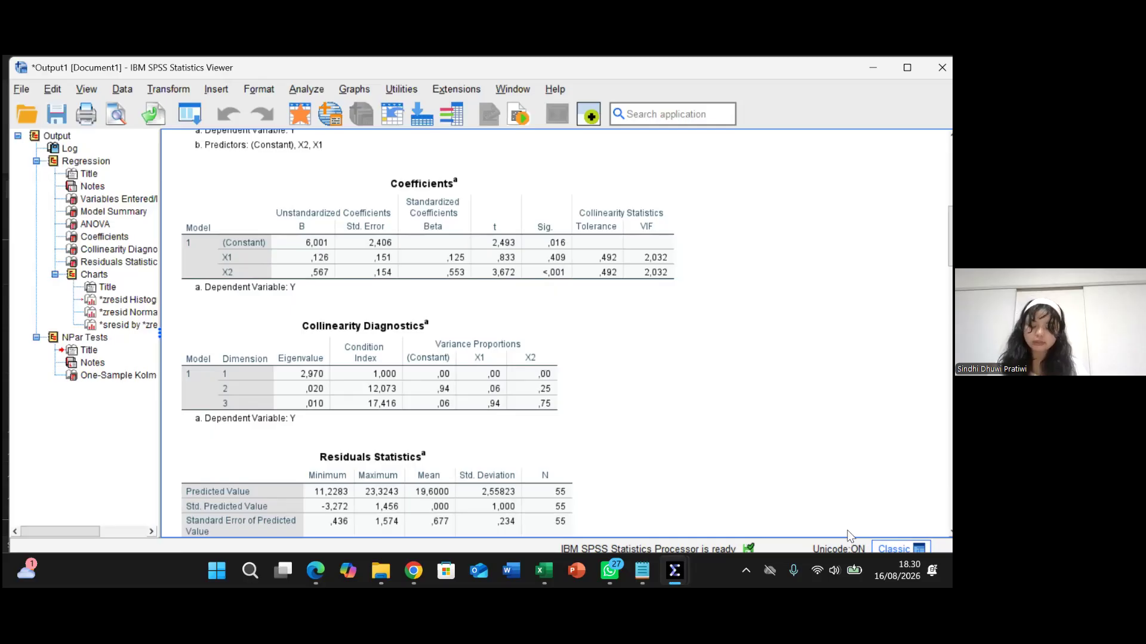
click(876, 65)
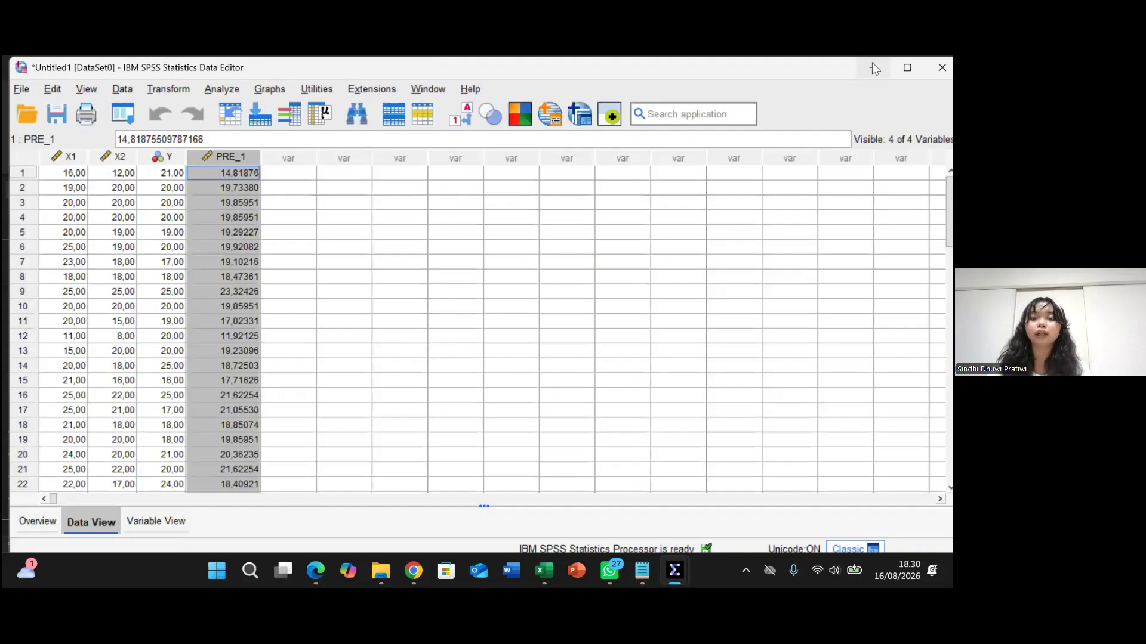
Switch to the Pergabungan Variable workbook in Excel, open the Regresi linear sheet and check the formula behind the first X total.
click(872, 64)
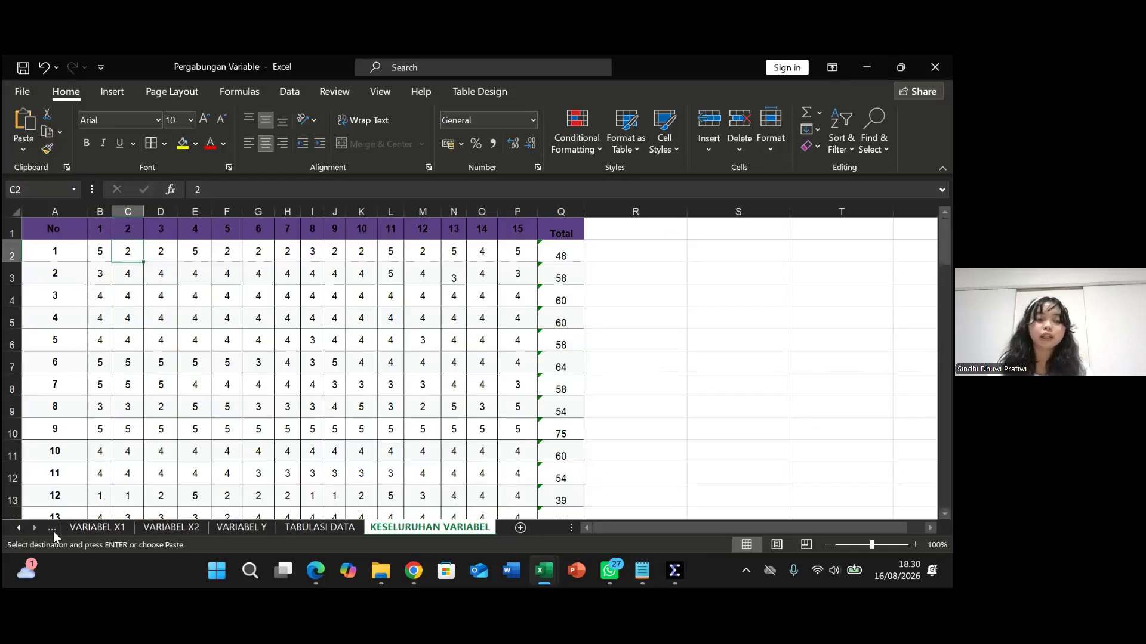
click(18, 527)
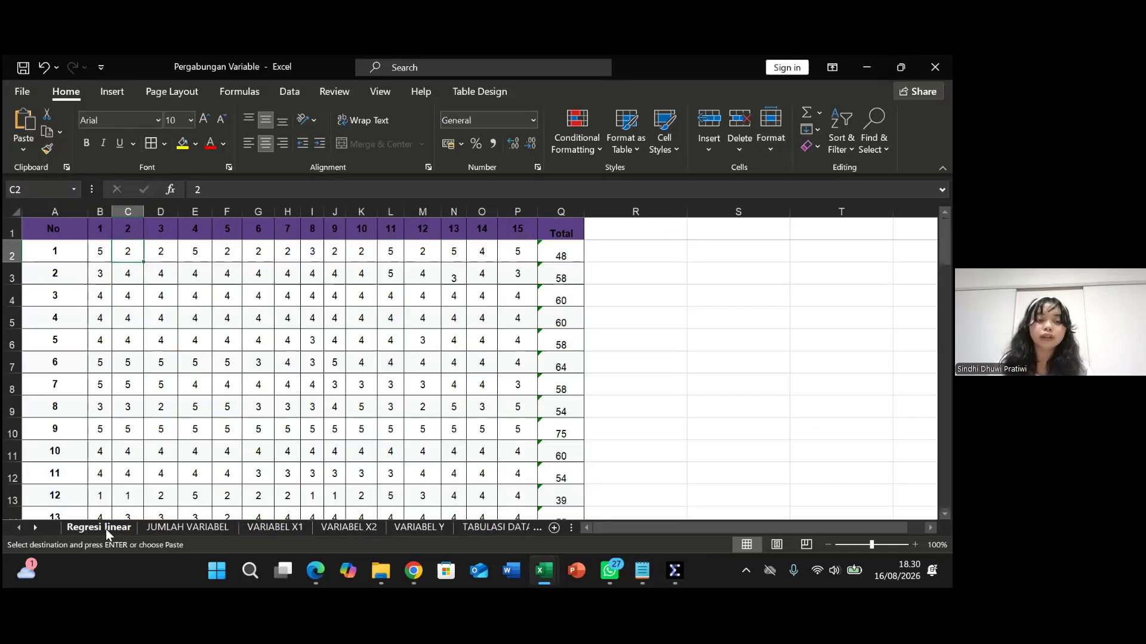
click(106, 528)
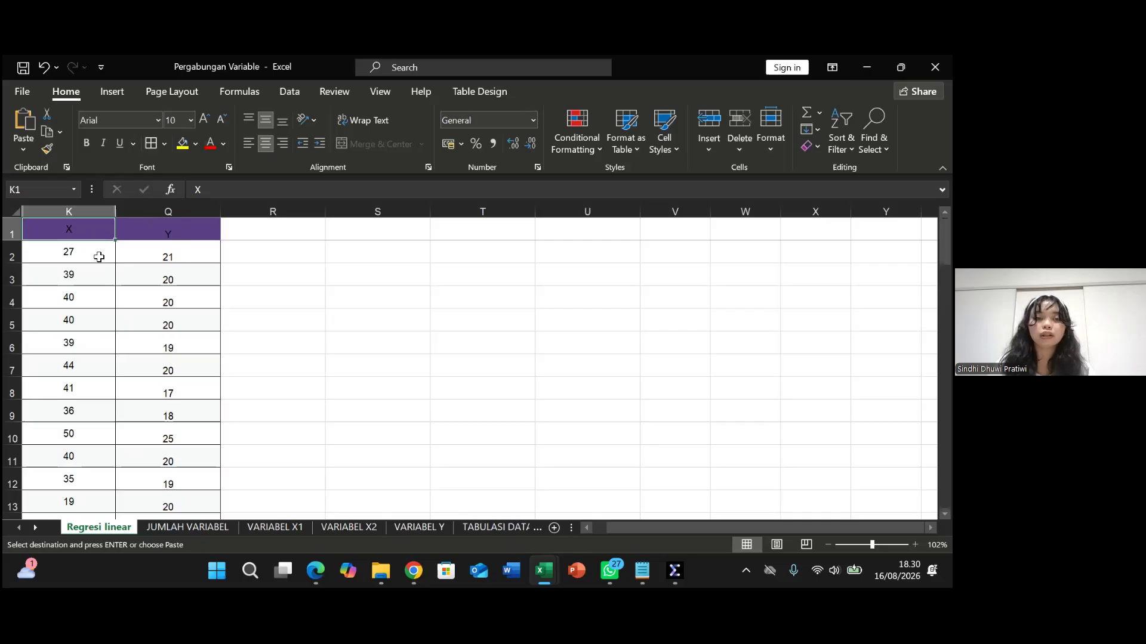
click(99, 257)
key(F2)
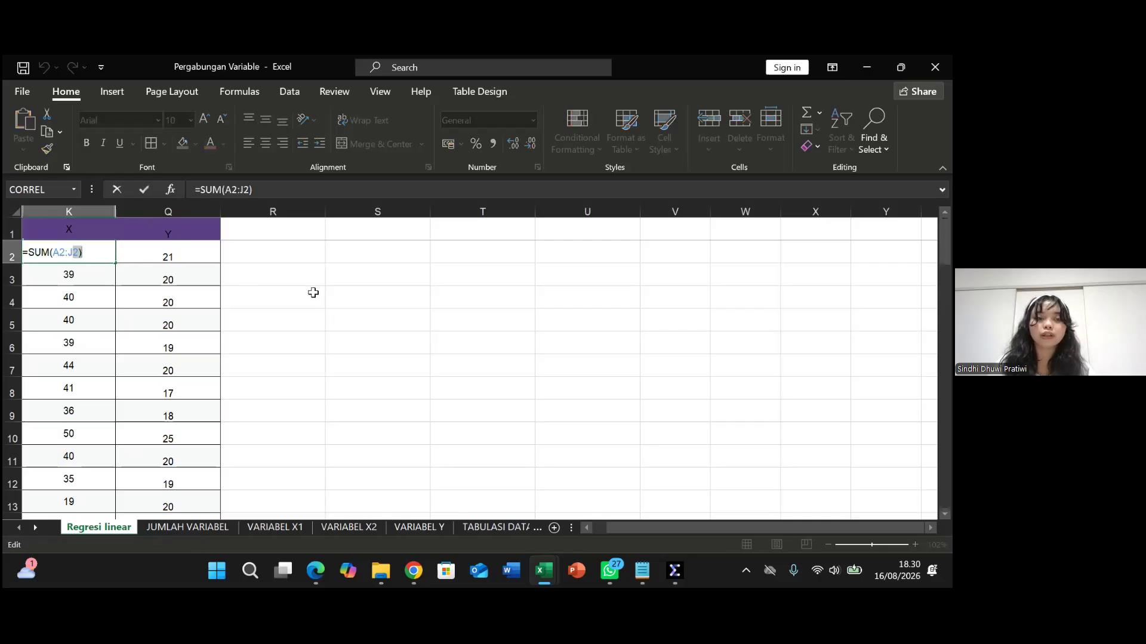
click(328, 266)
Copy the X and Y values in rows 2 to 56 of the Regresi linear sheet, without the header row.
drag(56, 247, 215, 438)
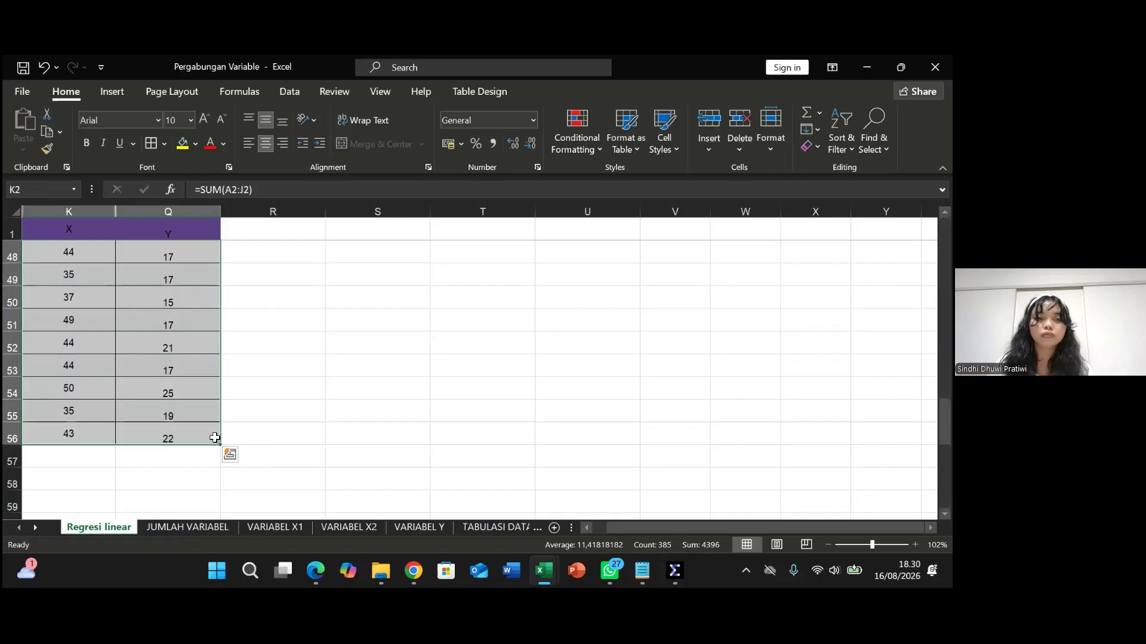
right_click(215, 438)
click(316, 91)
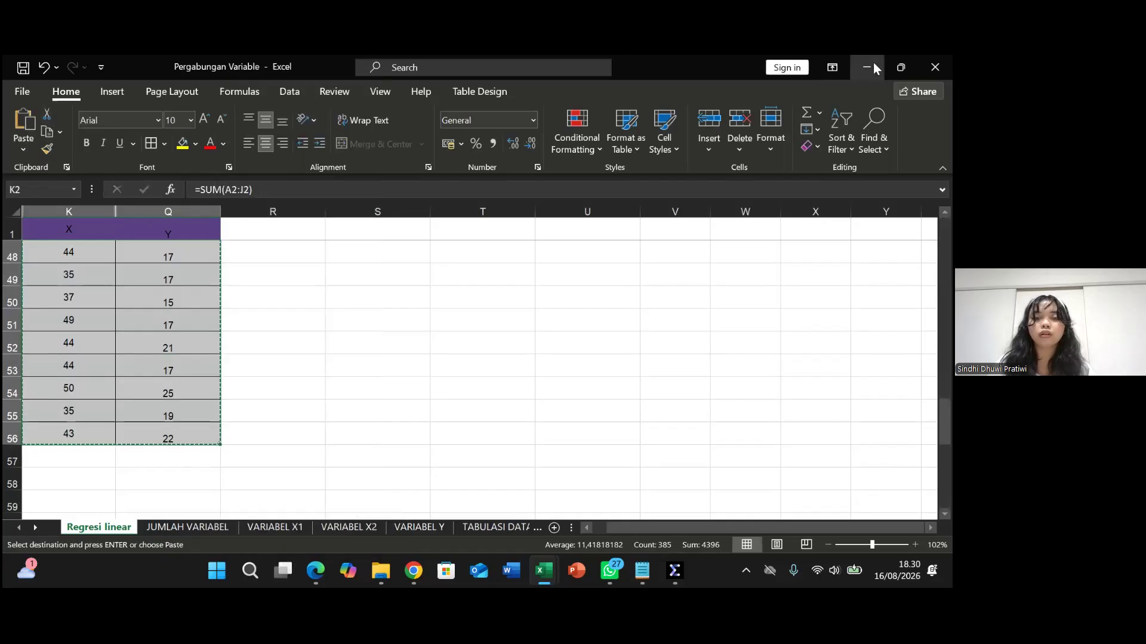
Minimize the open windows, start a new IBM SPSS Statistics session from the desktop and dismiss its welcome dialog.
click(873, 64)
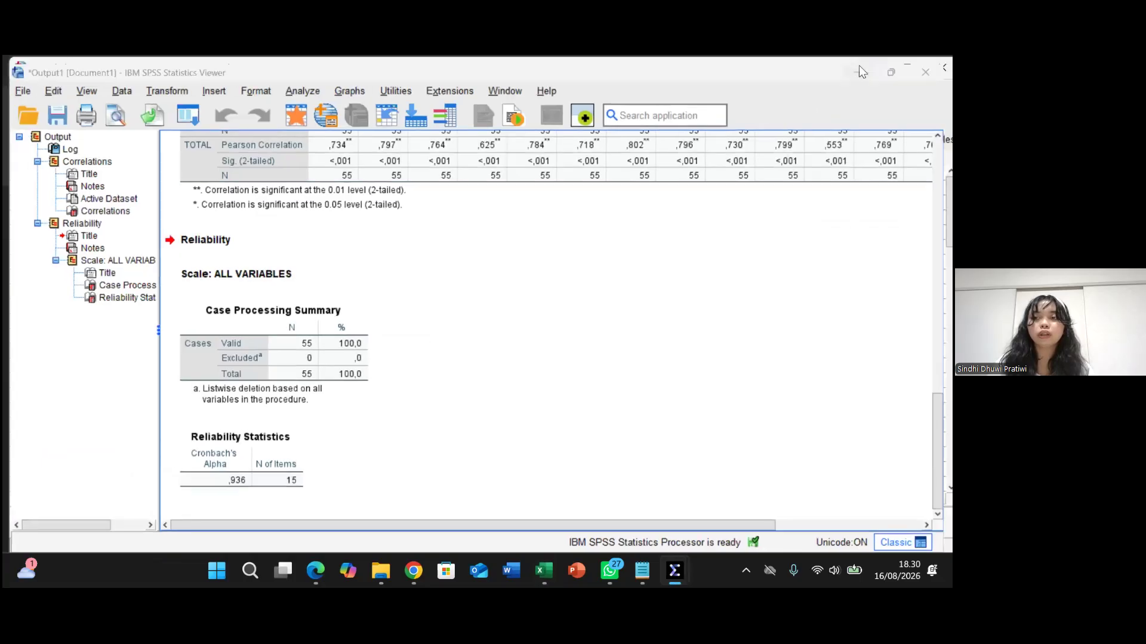
click(861, 65)
click(871, 68)
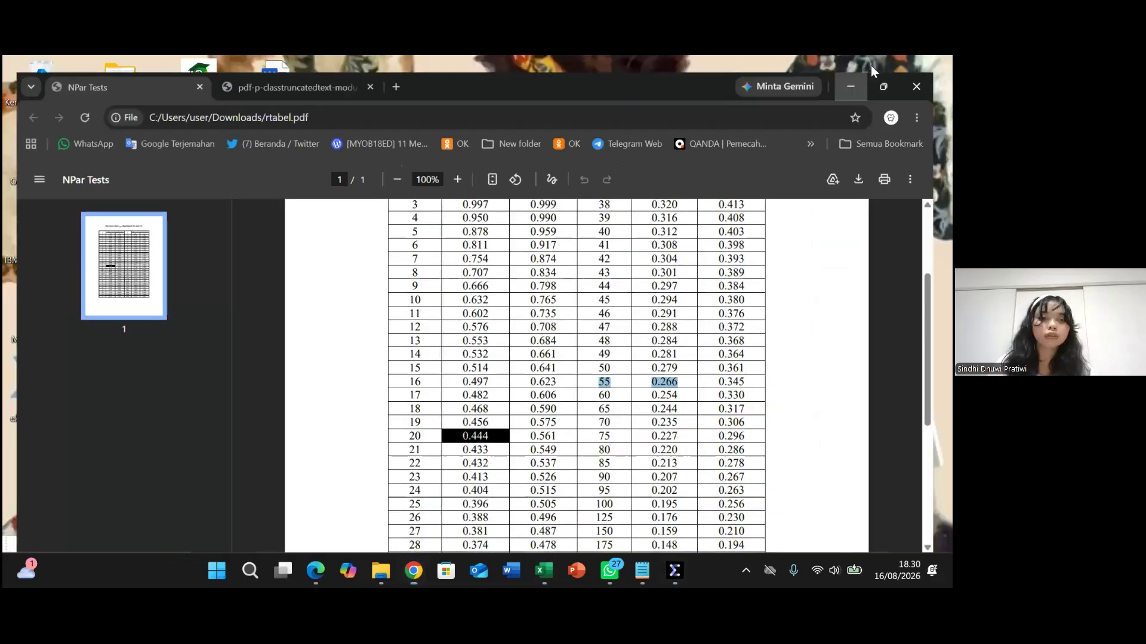
click(872, 67)
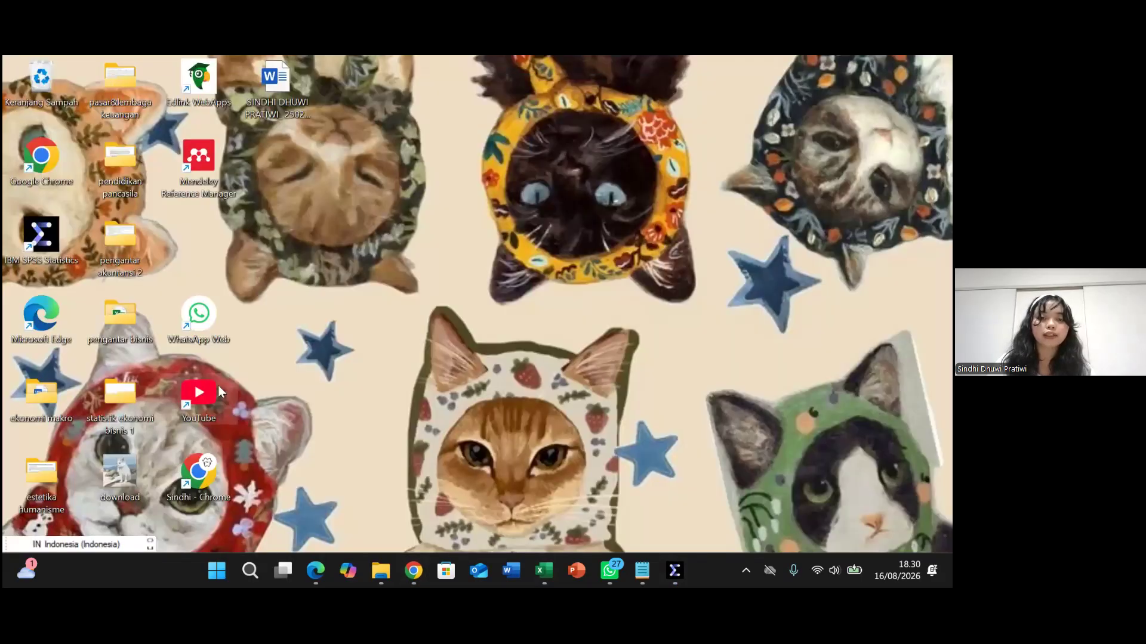
double_click(32, 243)
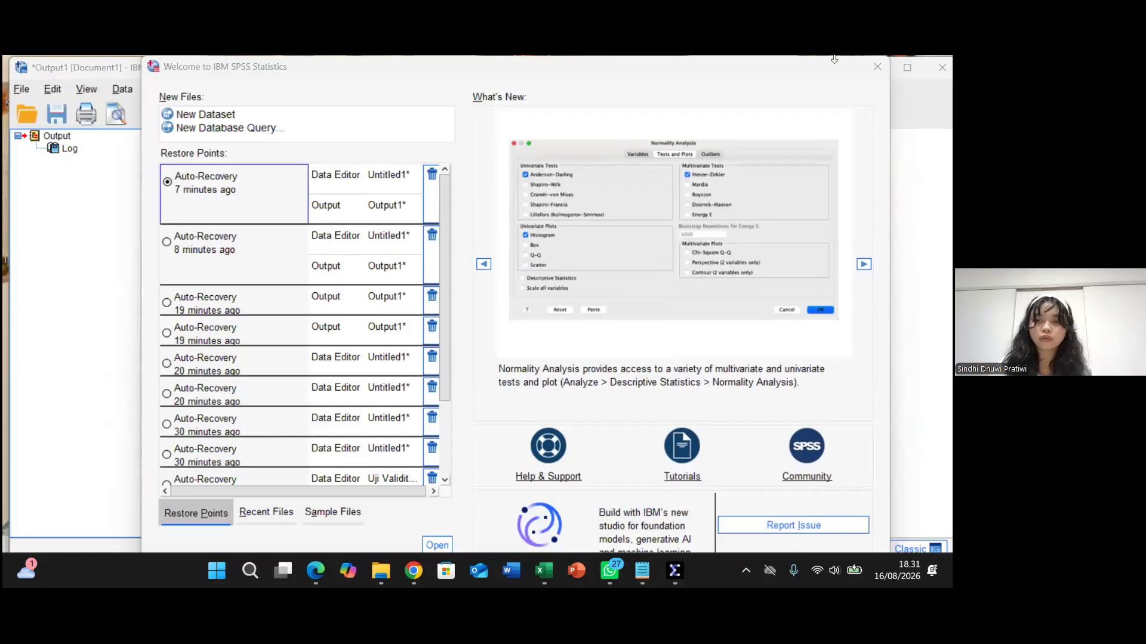
click(877, 67)
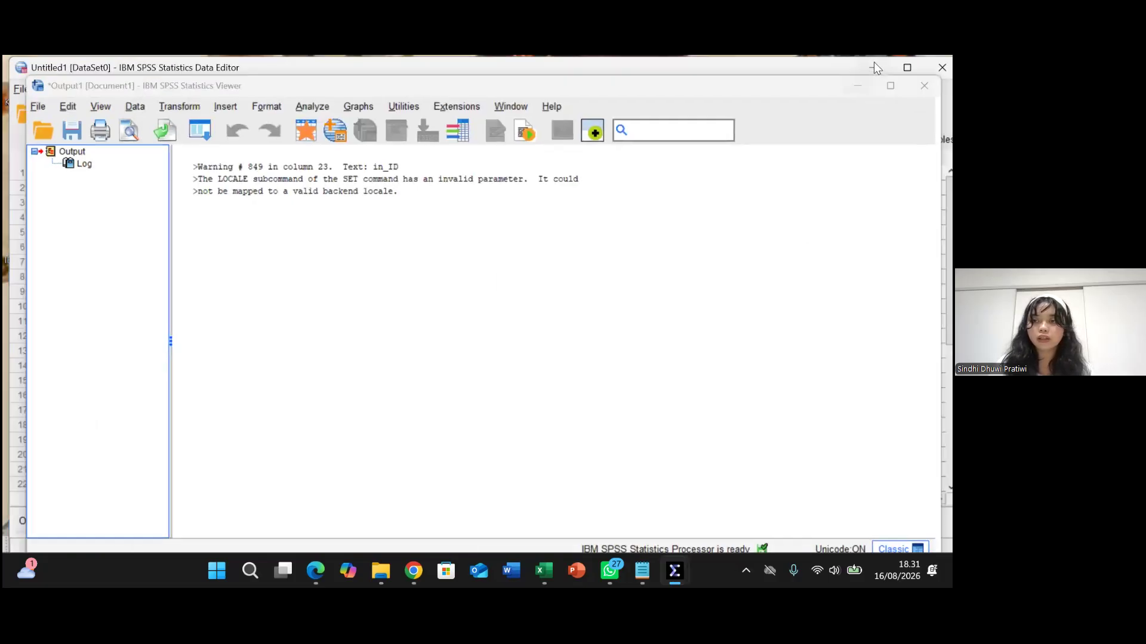
Paste the copied X and Y values into the empty data sheet, starting at the first cell.
click(62, 174)
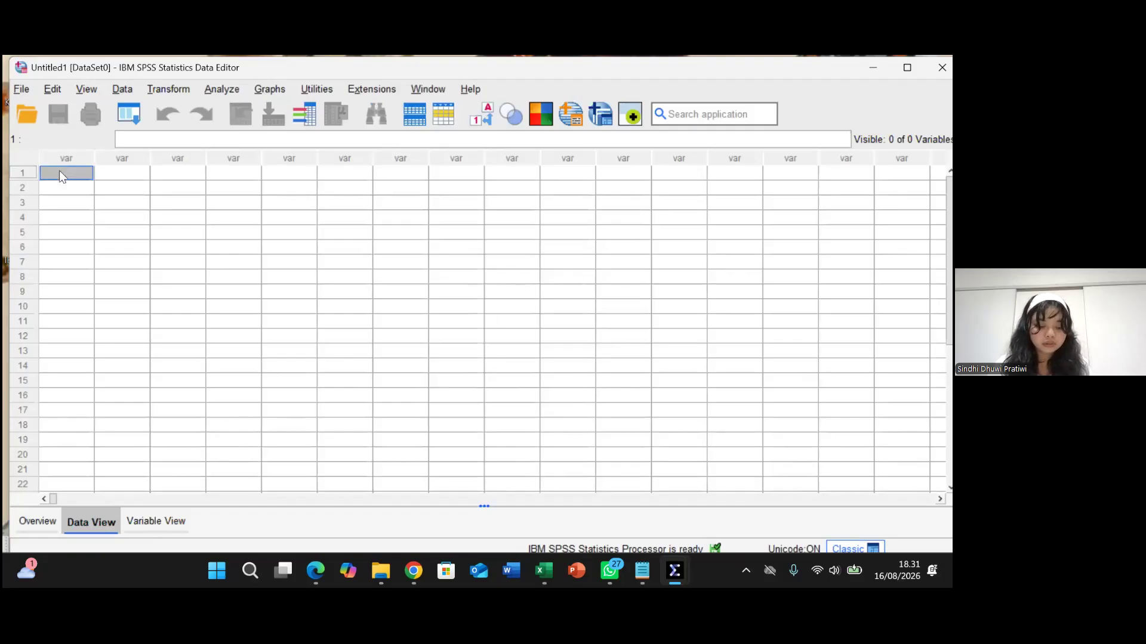
right_click(59, 171)
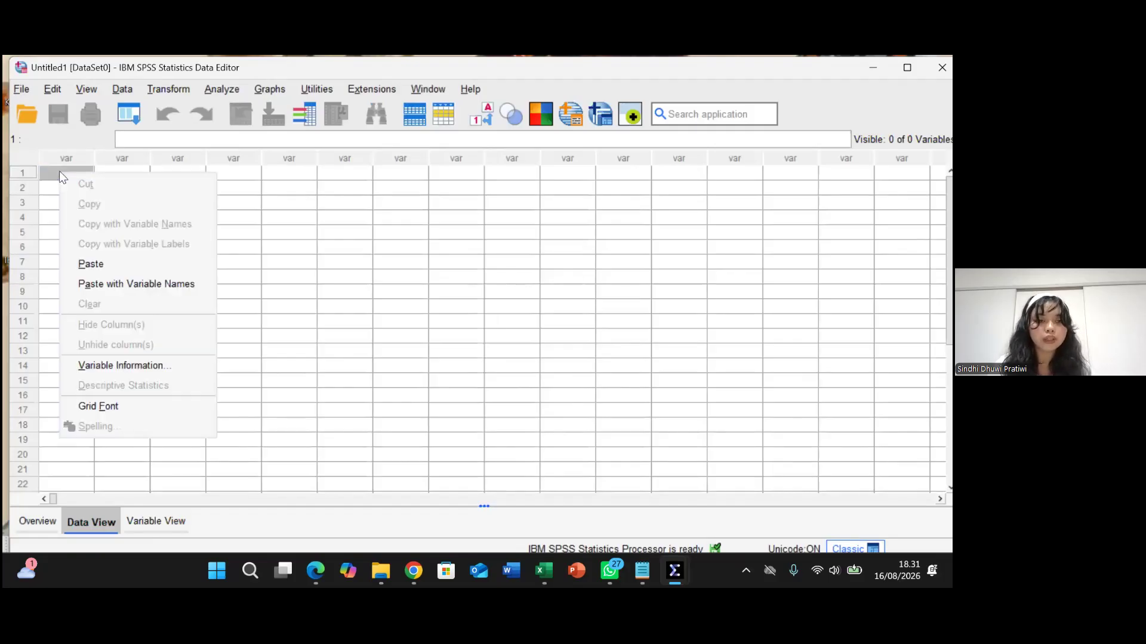
click(90, 264)
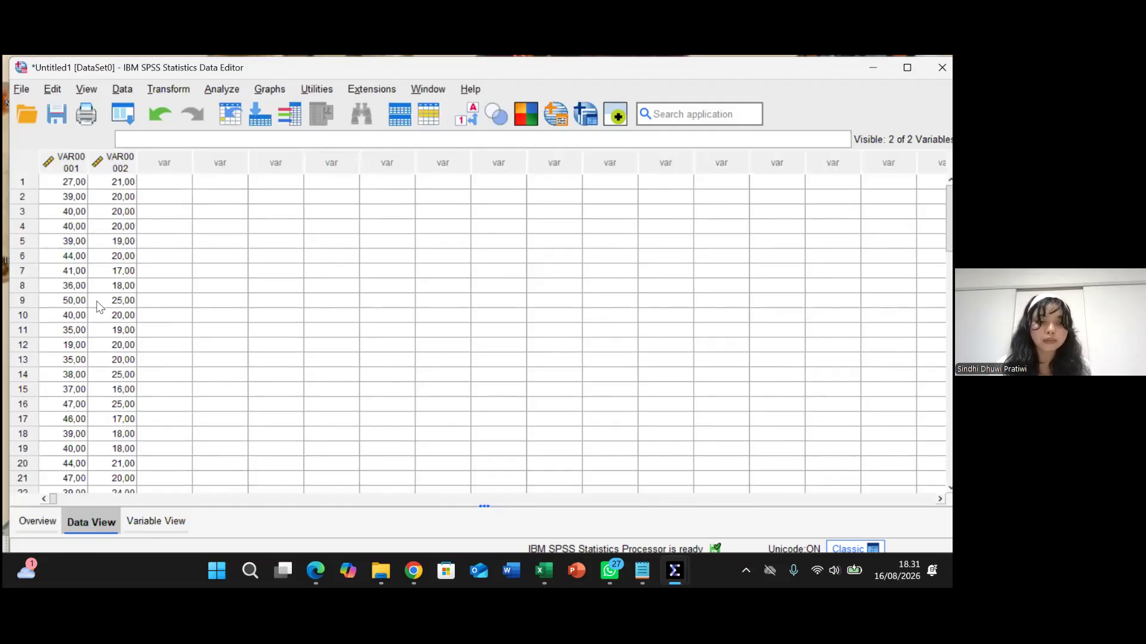
Show the variable definitions of the new dataset and rename the first variable as X.
click(152, 520)
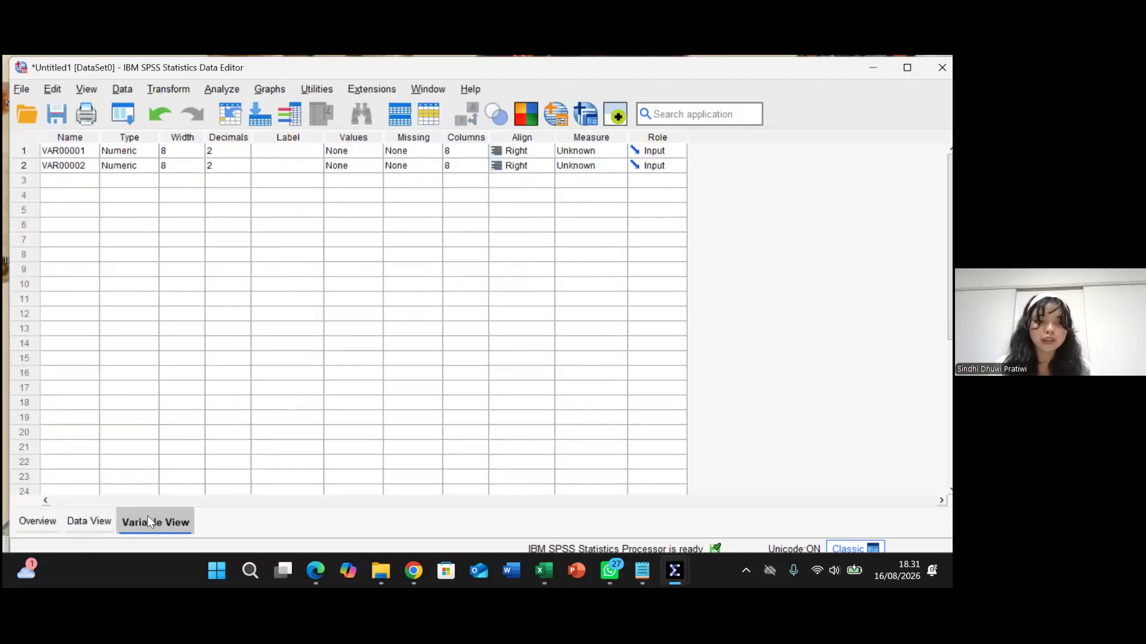
click(74, 152)
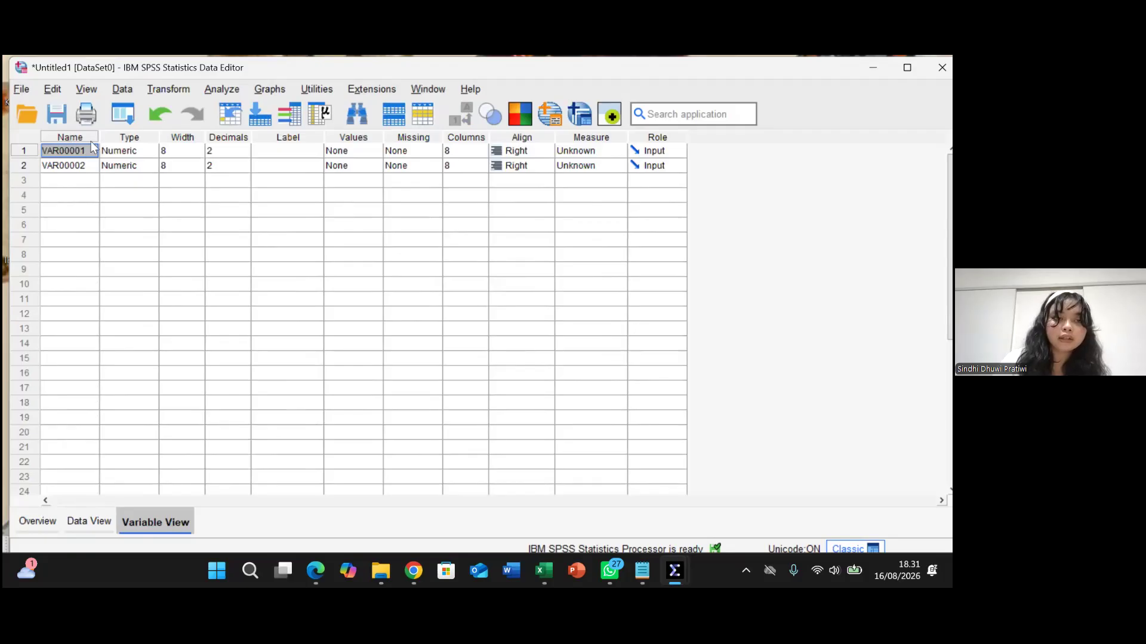
double_click(93, 154)
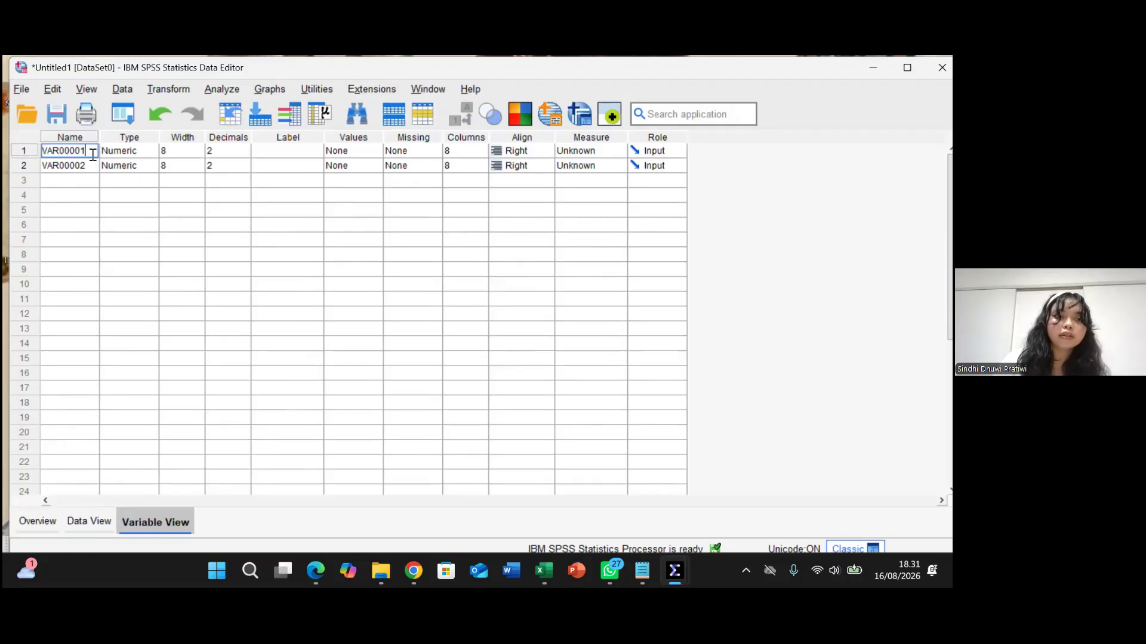
key(BackSpace)
key(BackSpace)
key(BackSpace)
key(BackSpace)
key(BackSpace)
key(BackSpace)
key(BackSpace)
key(BackSpace)
text(X)
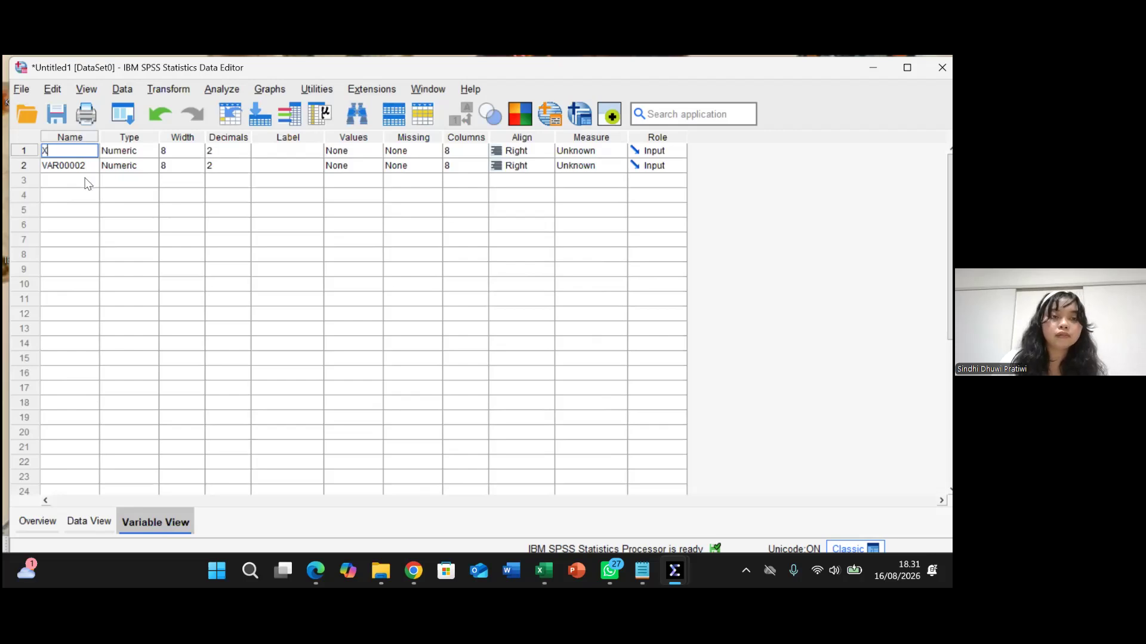
Rename the second variable as Y.
click(89, 167)
double_click(90, 167)
key(BackSpace)
key(BackSpace)
key(BackSpace)
key(BackSpace)
key(BackSpace)
key(BackSpace)
key(BackSpace)
key(BackSpace)
text(Y)
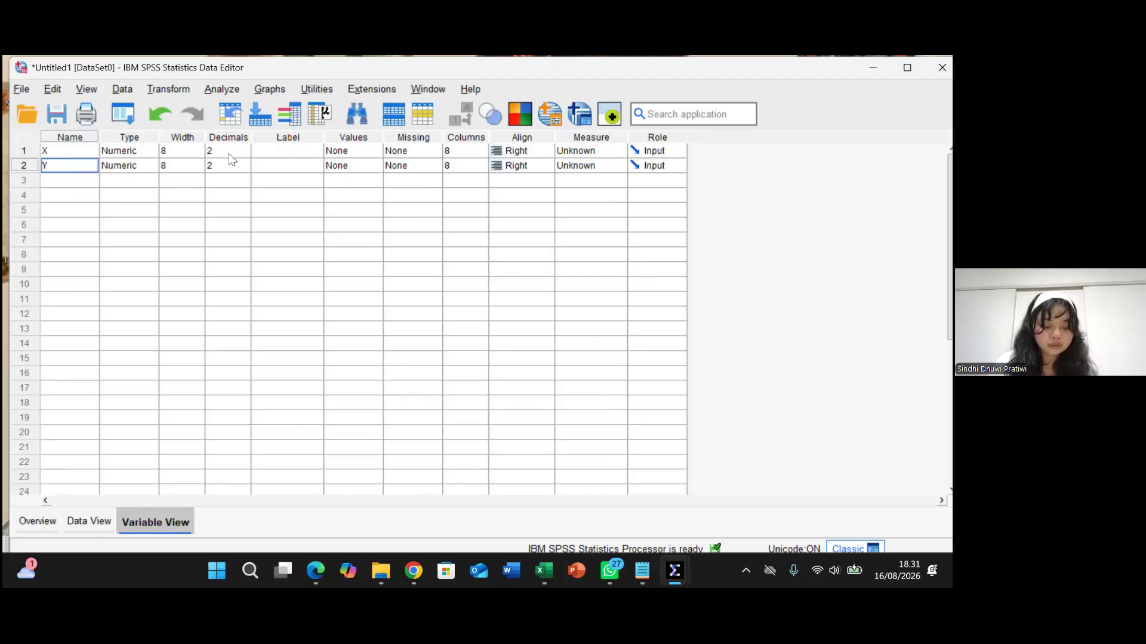
Give variable X the label "Kemudahan pengguna".
click(291, 150)
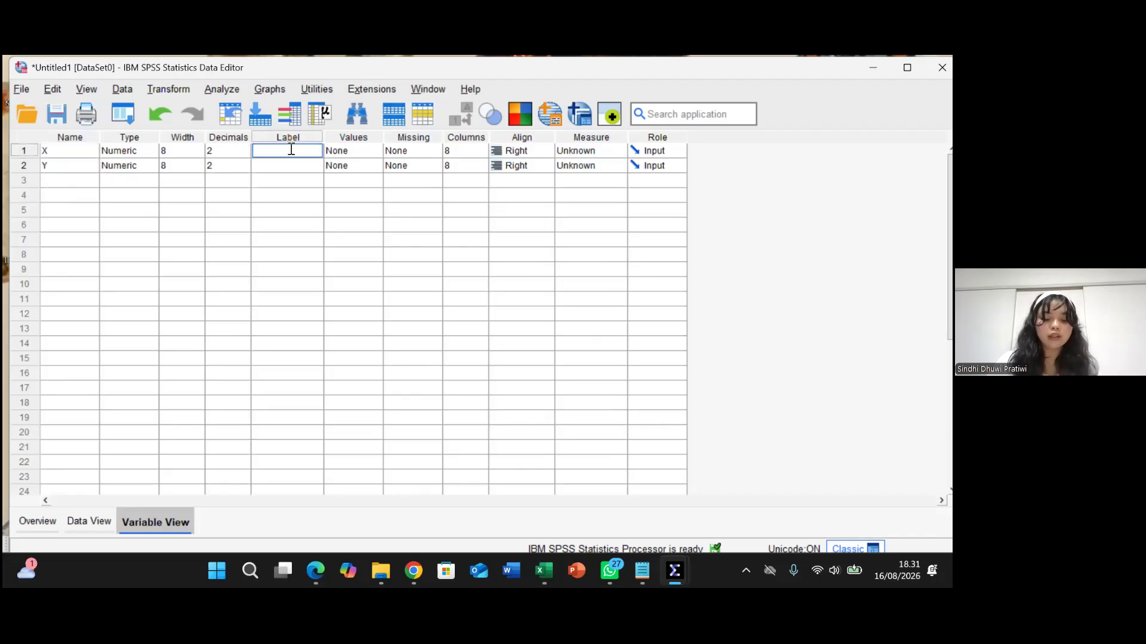
text(Kw)
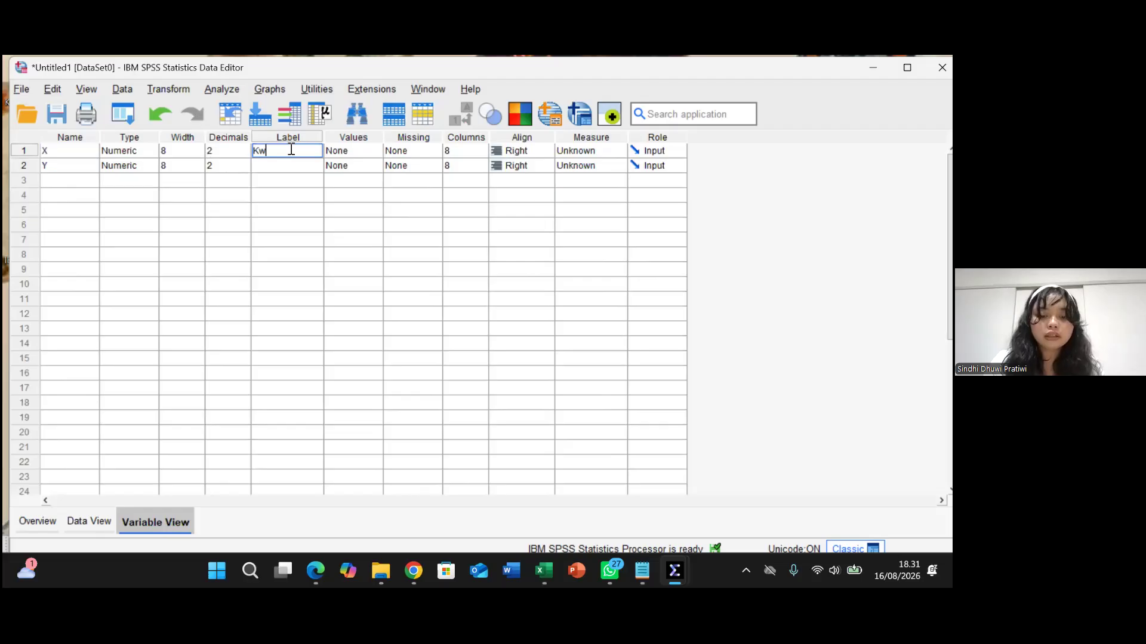
key(BackSpace)
text(emu)
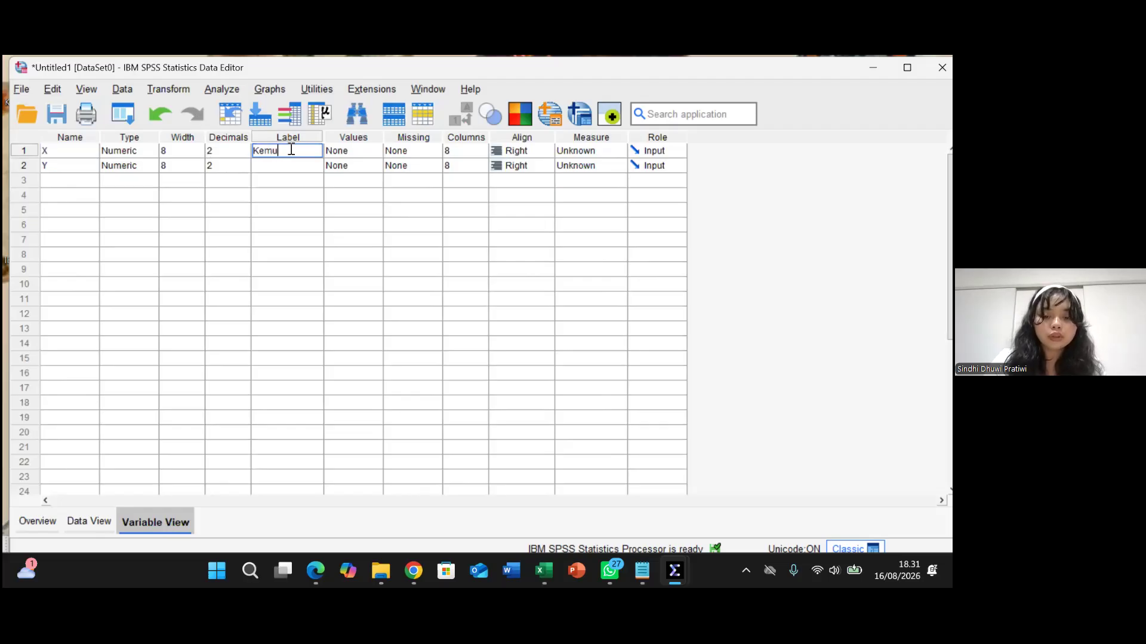
text(dahan)
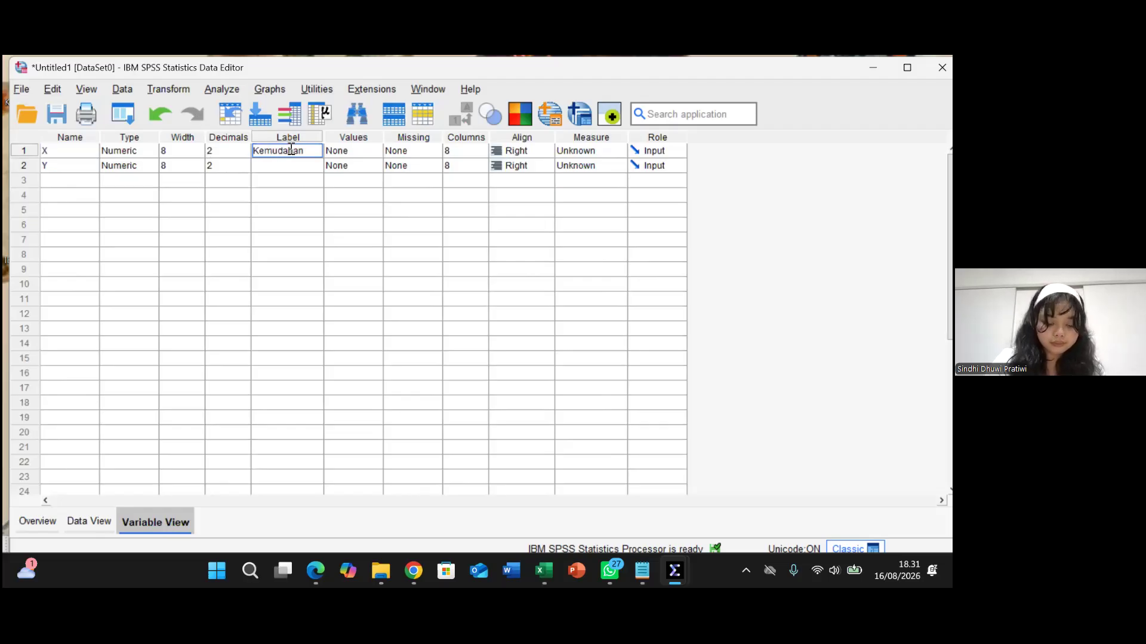
text( pengguna)
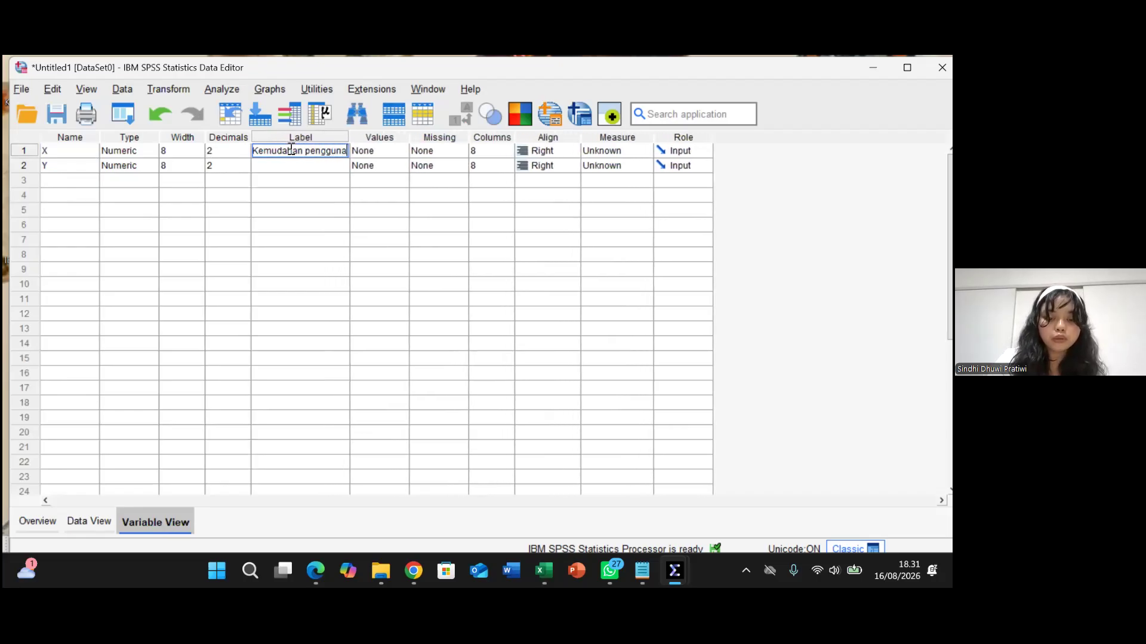
key(Return)
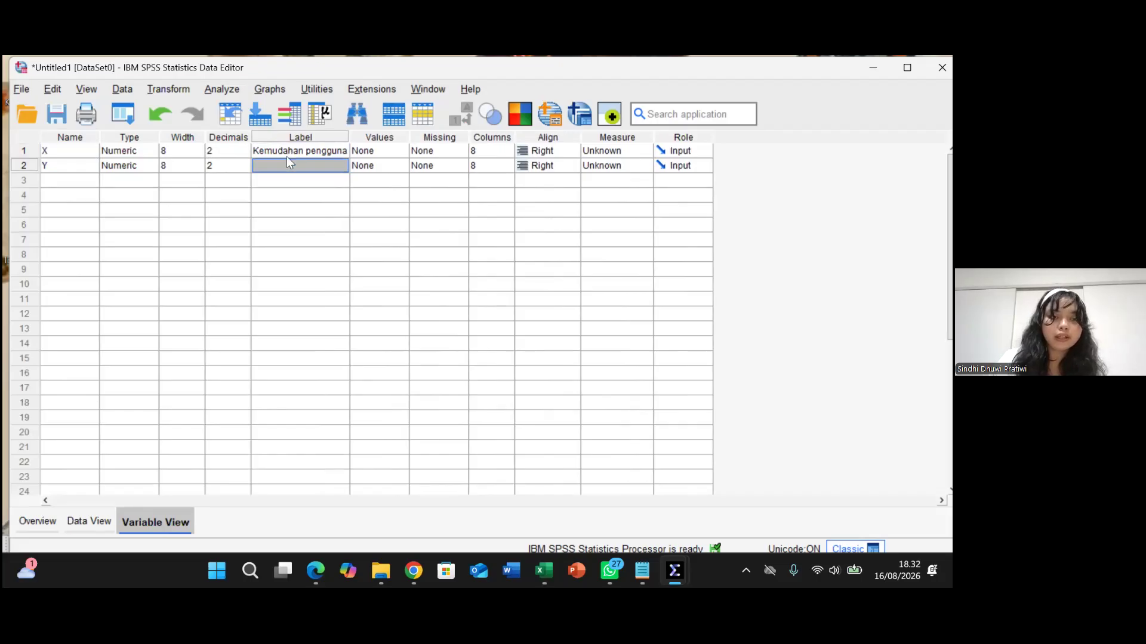
Give variable Y the label "Minat".
double_click(280, 166)
text(Nibat)
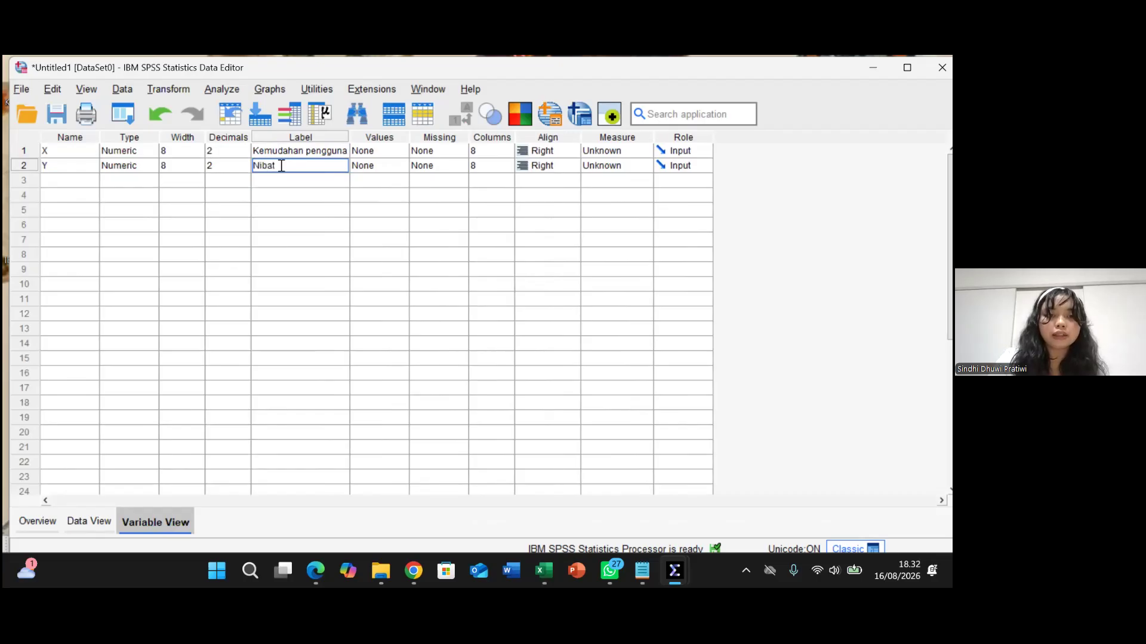
key(BackSpace)
key(BackSpace)
key(BackSpace)
key(BackSpace)
key(BackSpace)
text(Mi)
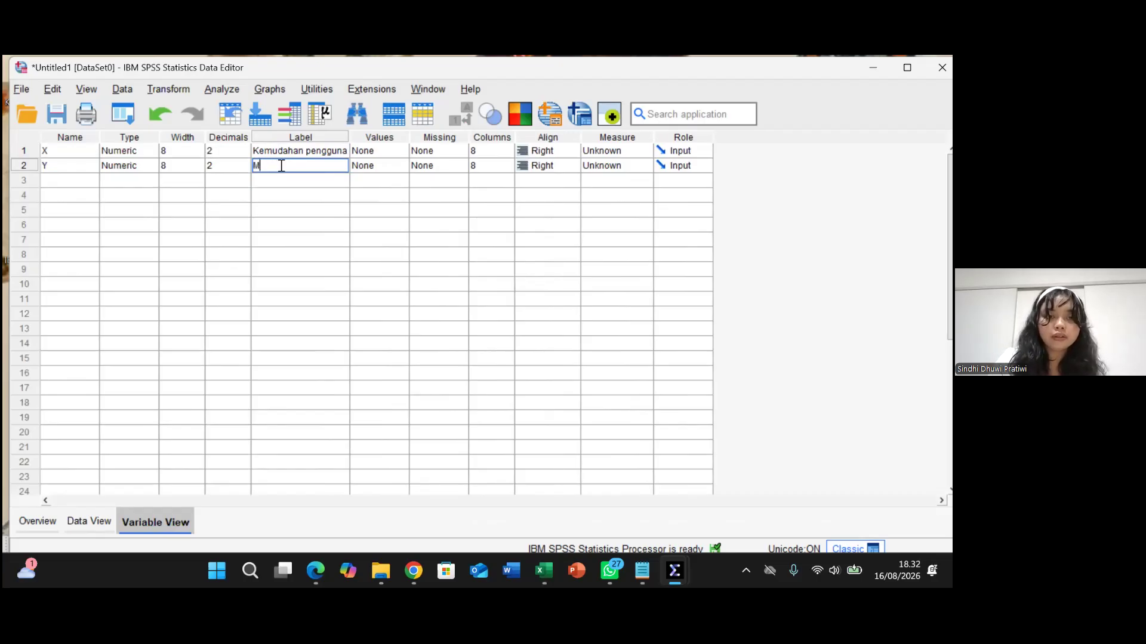
text(nat)
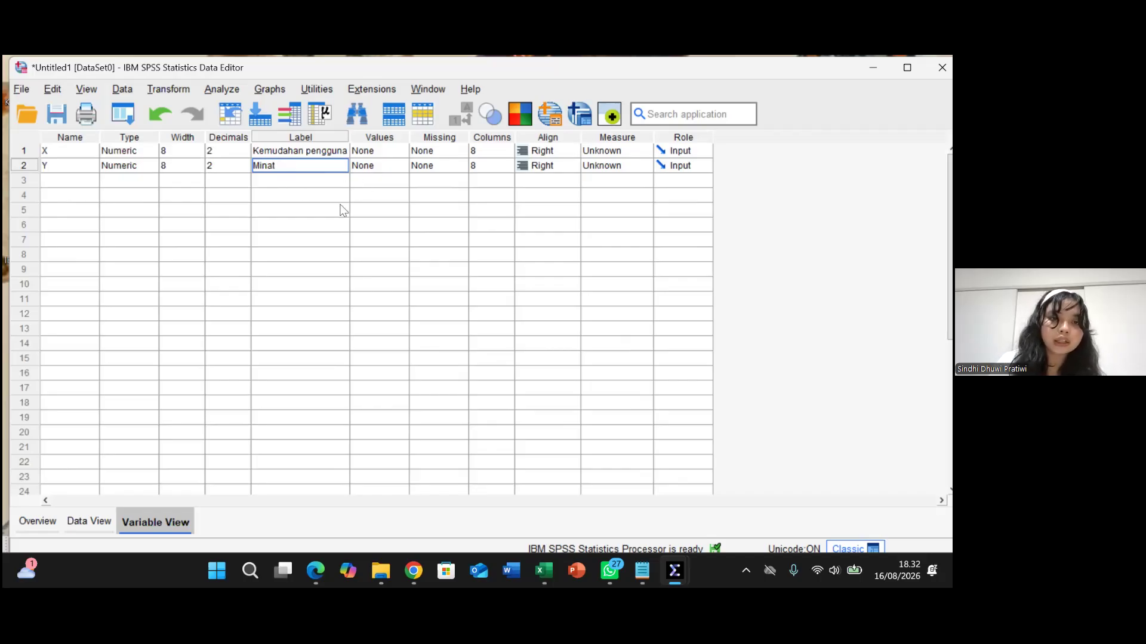
Set the decimals of both X and Y to 0.
click(226, 152)
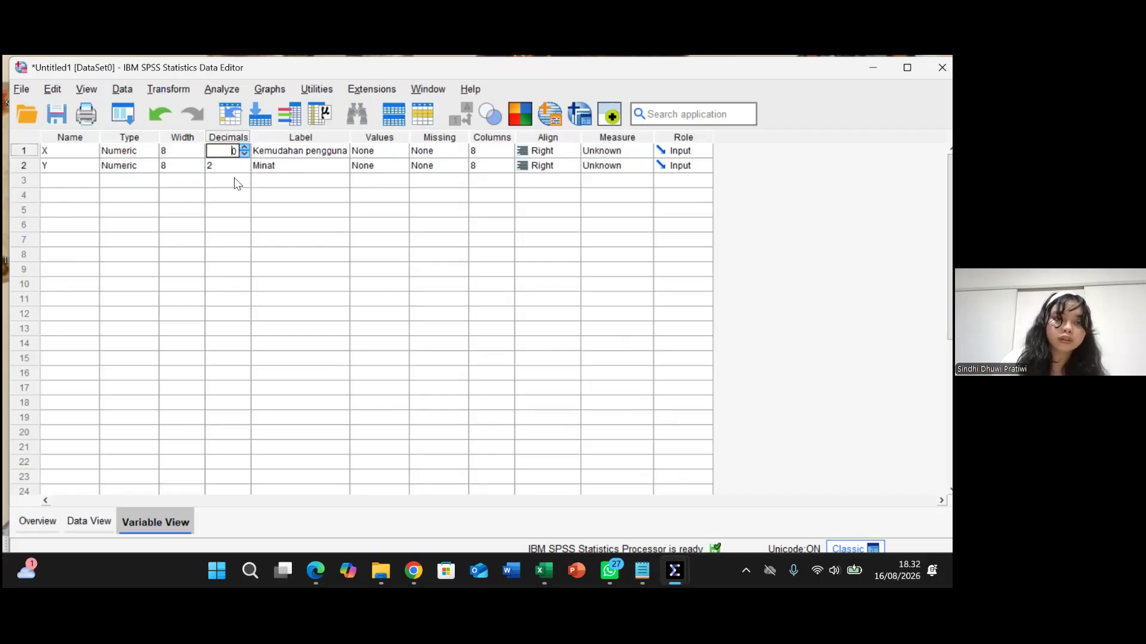
click(236, 166)
click(244, 170)
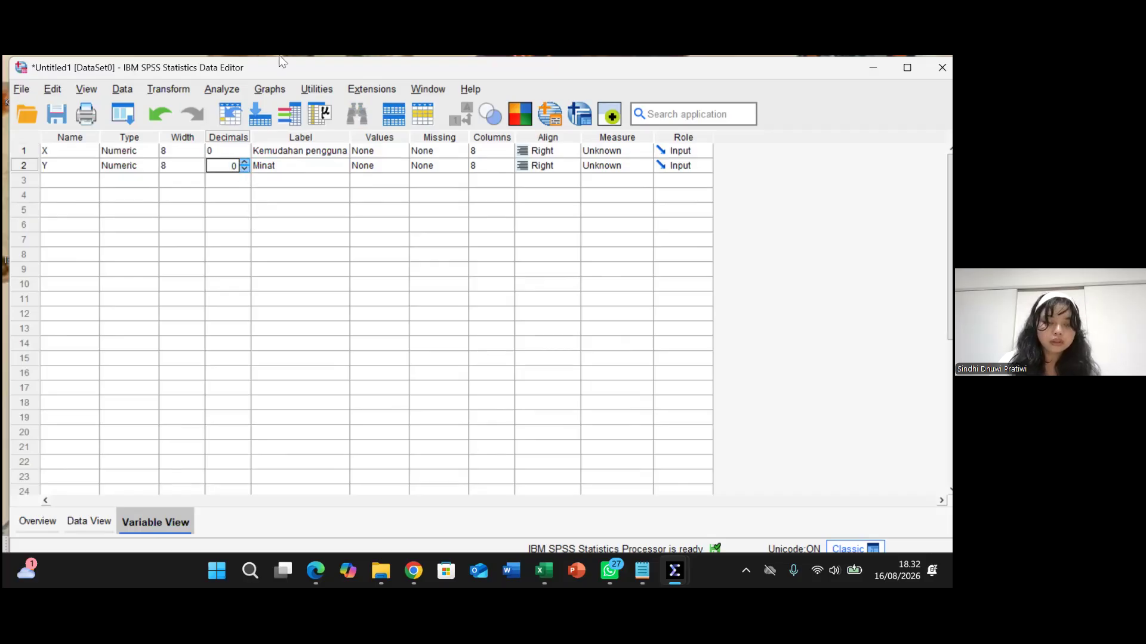
Start a linear regression on the data set with Minat [Y] as the dependent variable.
click(80, 520)
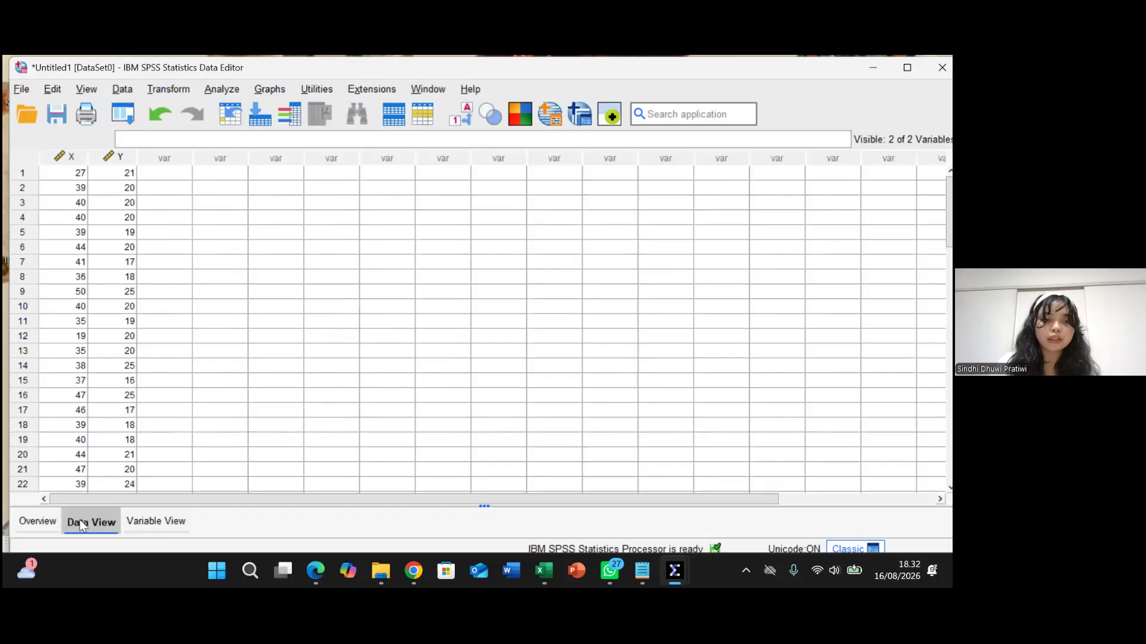
click(216, 90)
mouse_move(263, 378)
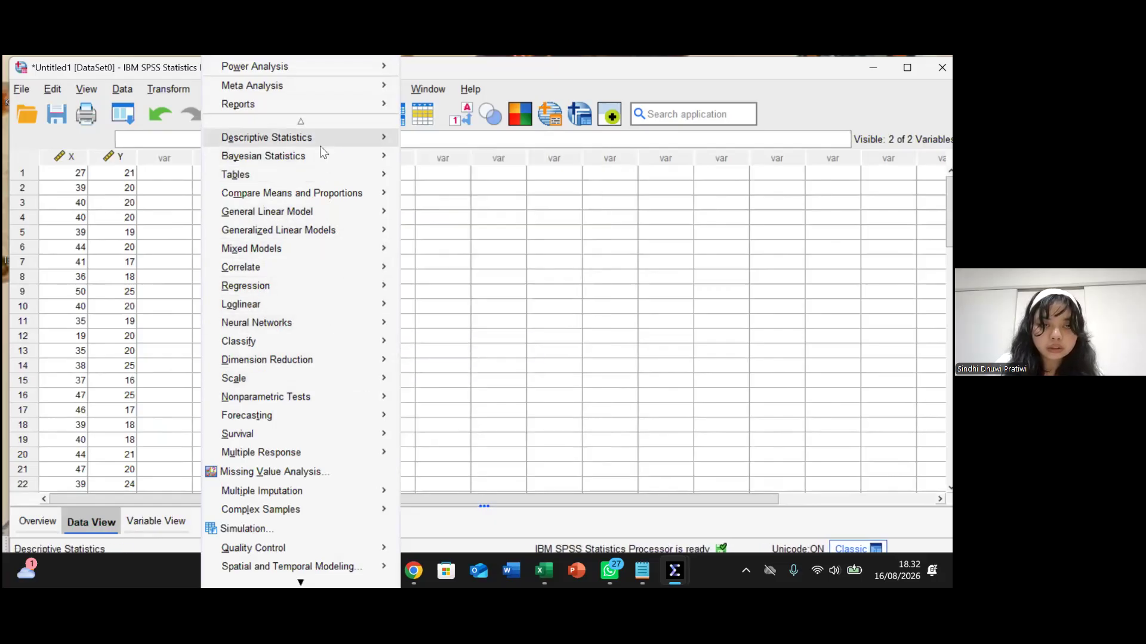
mouse_move(320, 146)
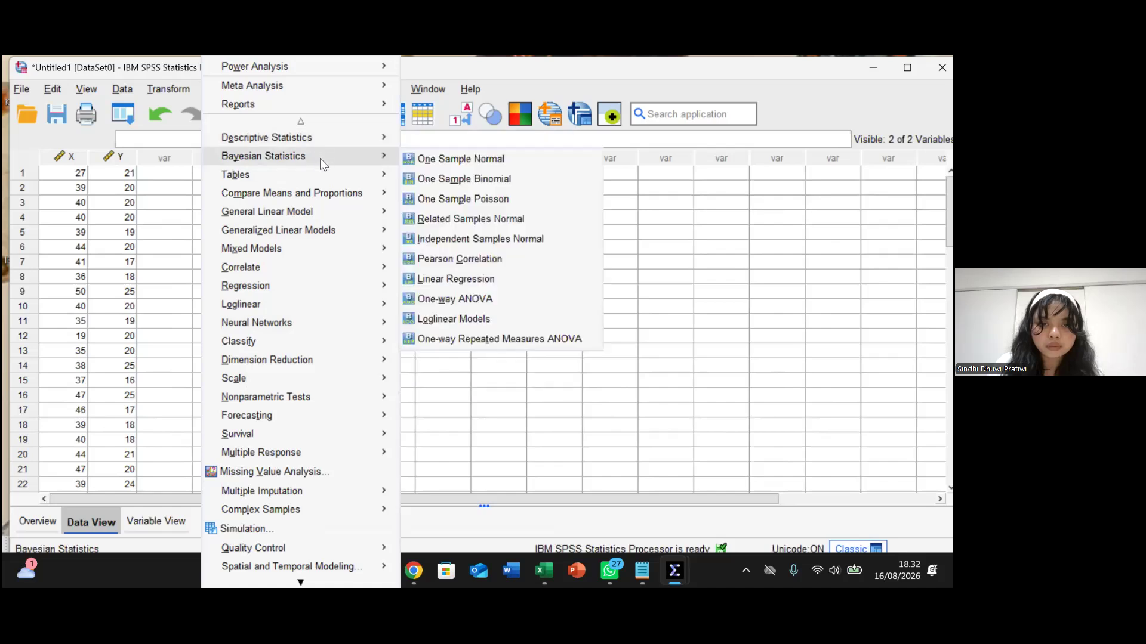
mouse_move(319, 200)
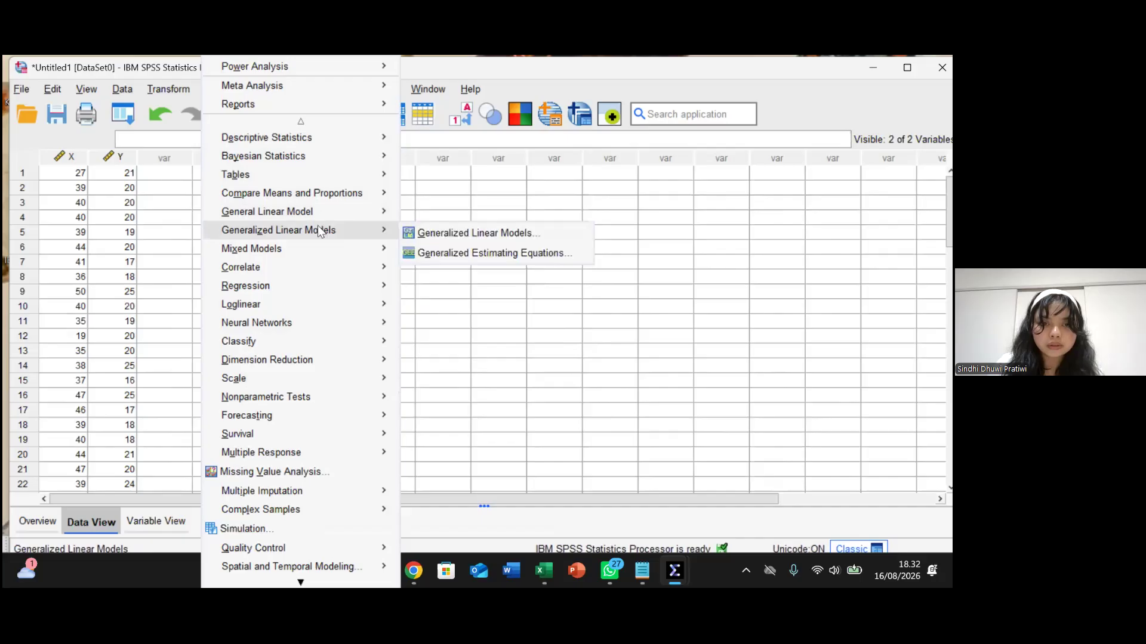
mouse_move(318, 257)
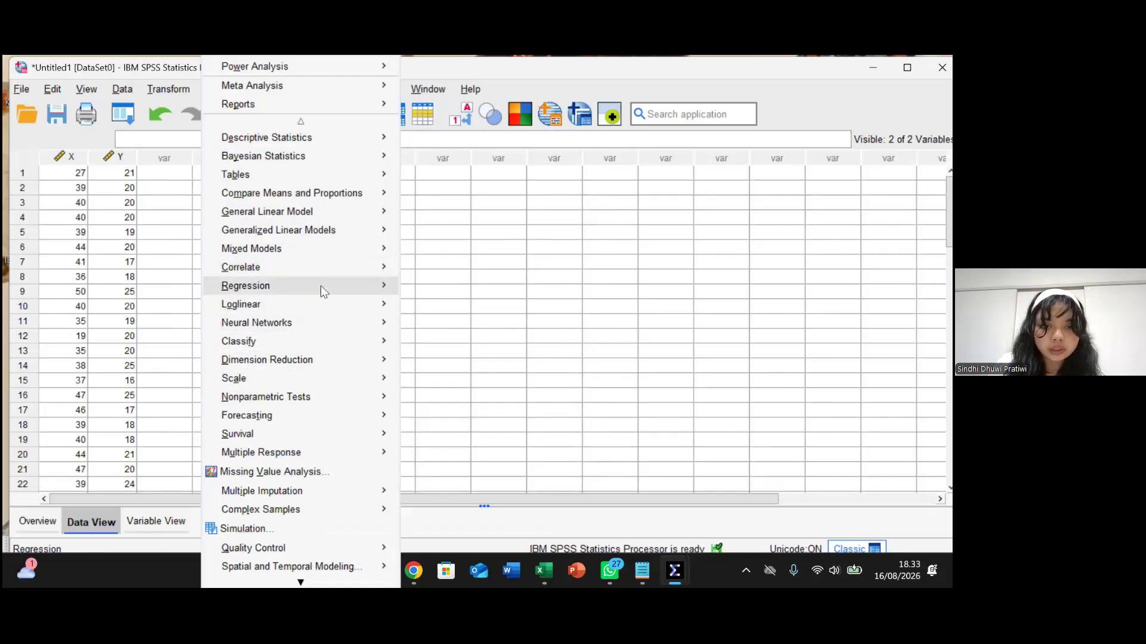
mouse_move(322, 288)
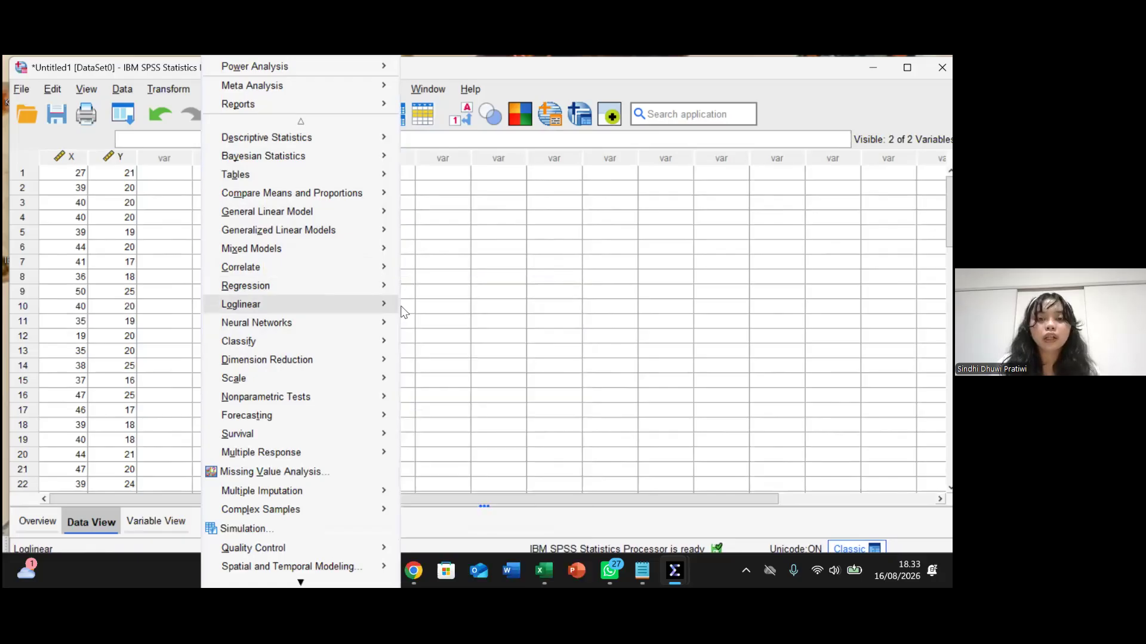
click(432, 311)
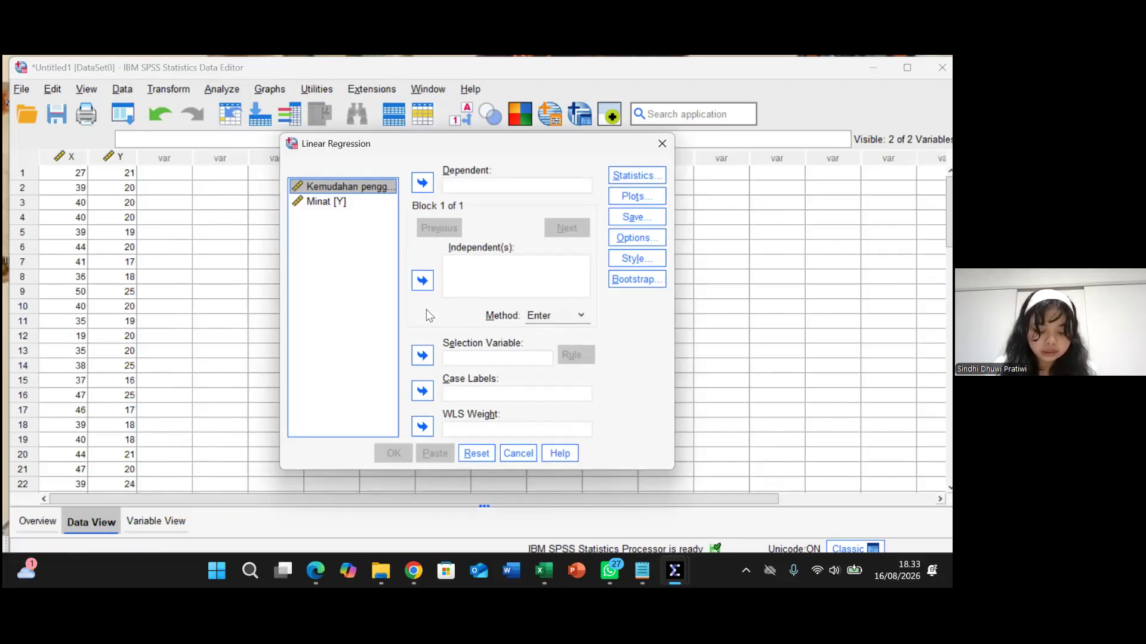
click(382, 203)
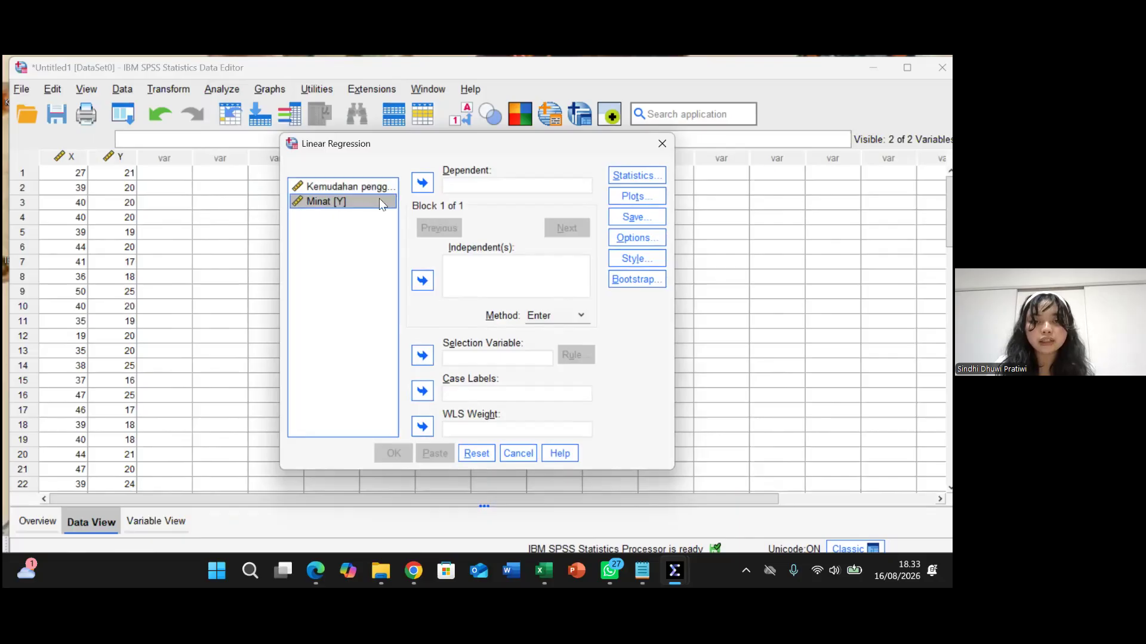
click(424, 182)
Add Kemudahan pengguna [X] as the independent variable and run the regression with the Enter method.
click(376, 190)
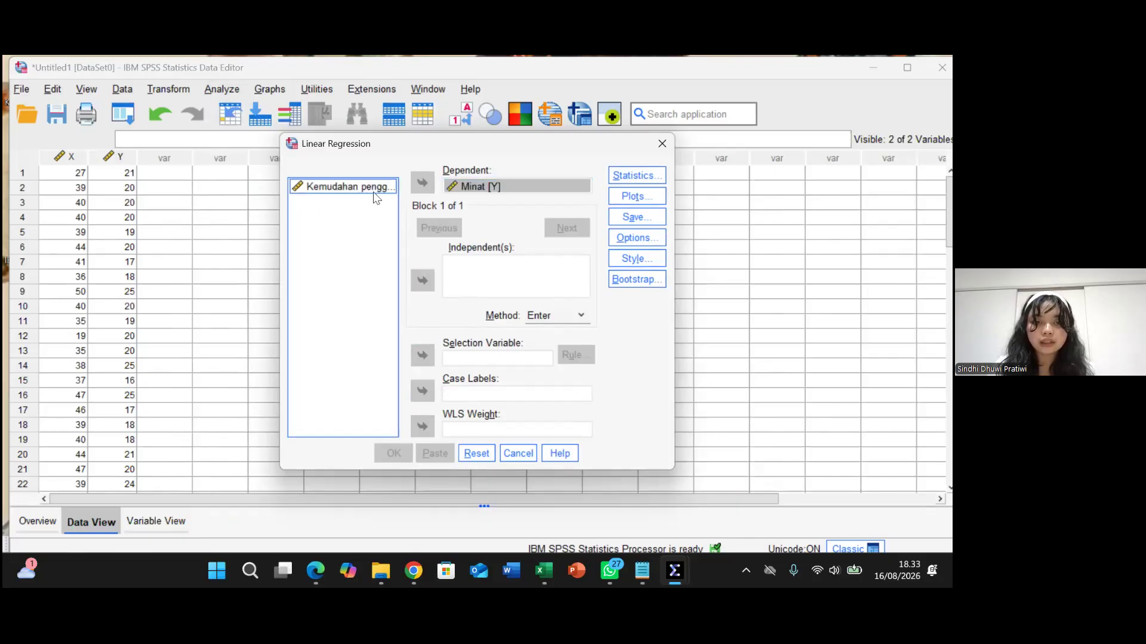
click(422, 280)
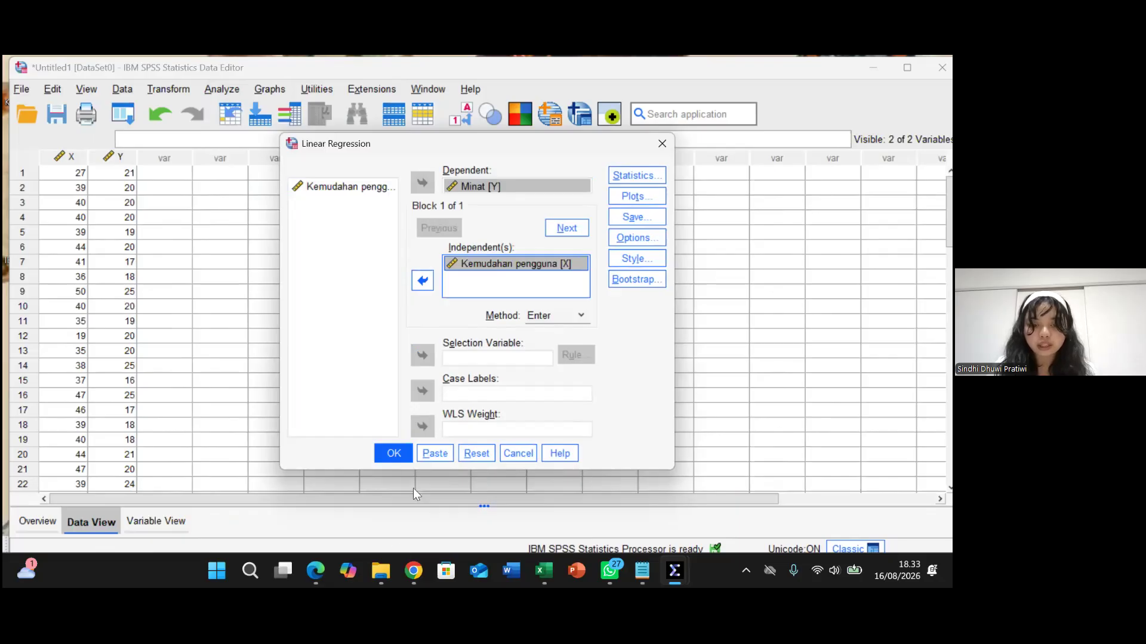
click(406, 457)
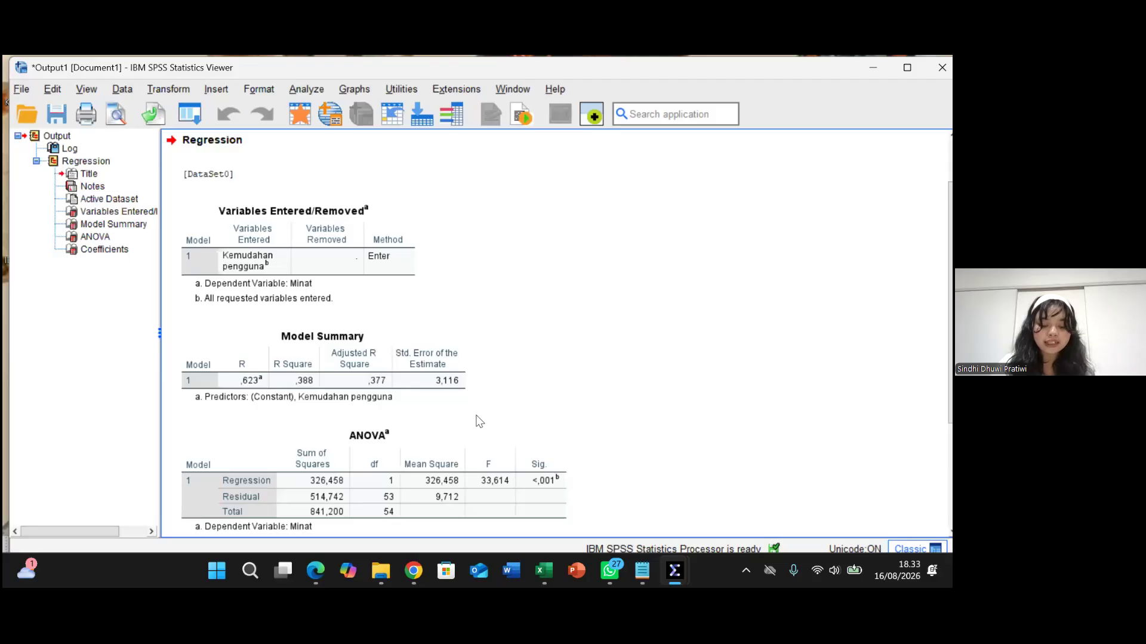
Examine the ANOVA and Coefficients tables of the regression output alongside the Uji Regresi notes in Notepad.
scroll(518, 375, down, 5)
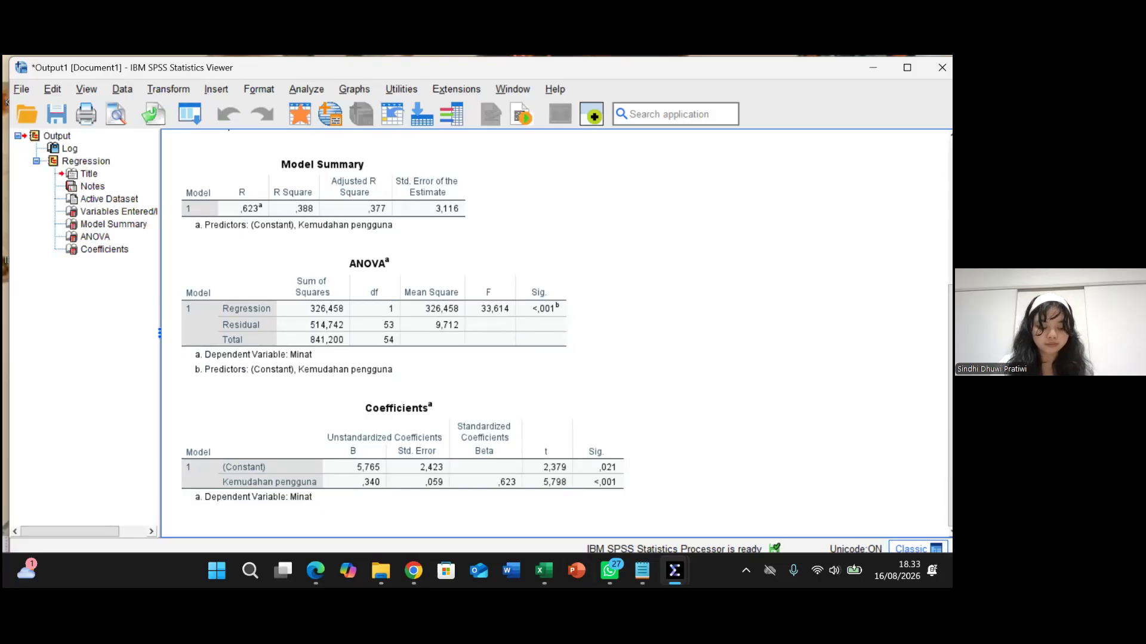
mouse_move(643, 572)
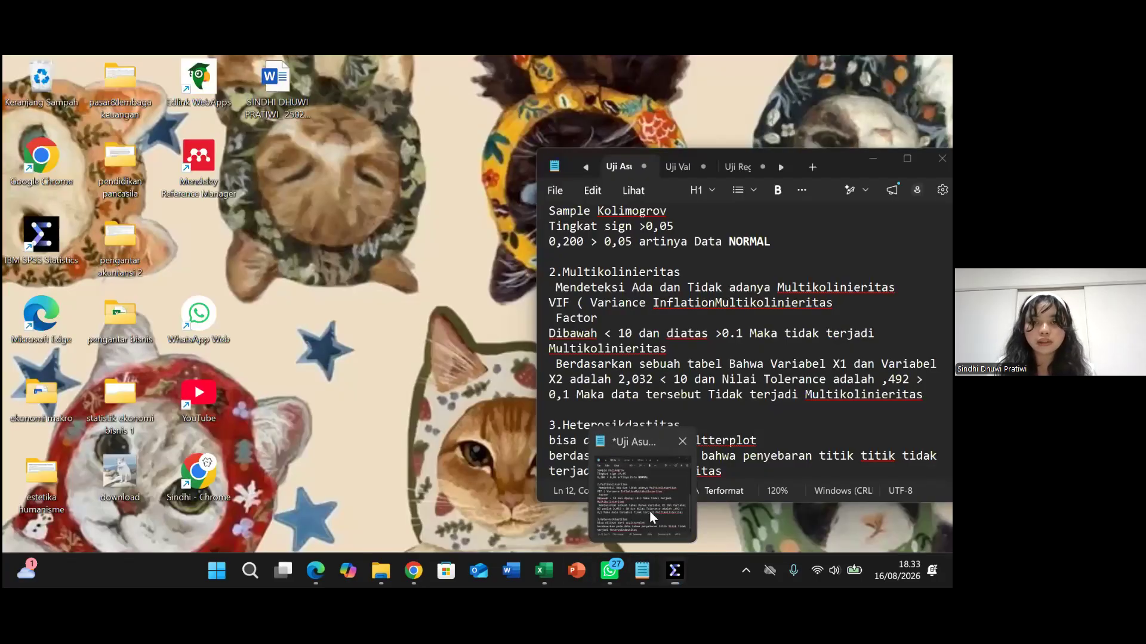
click(650, 513)
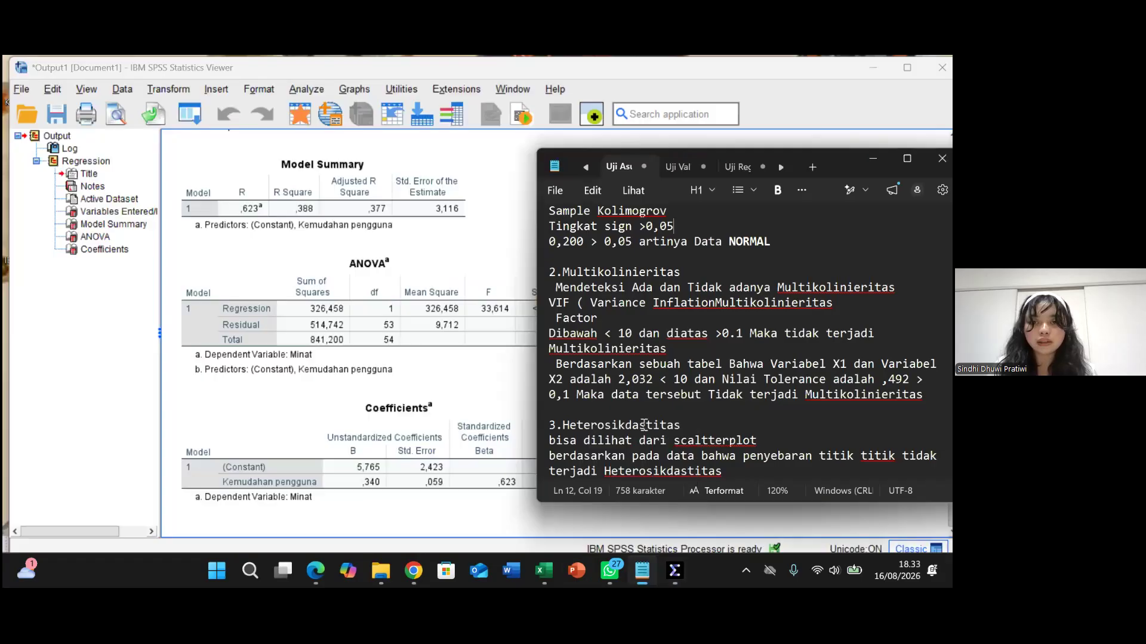
click(743, 166)
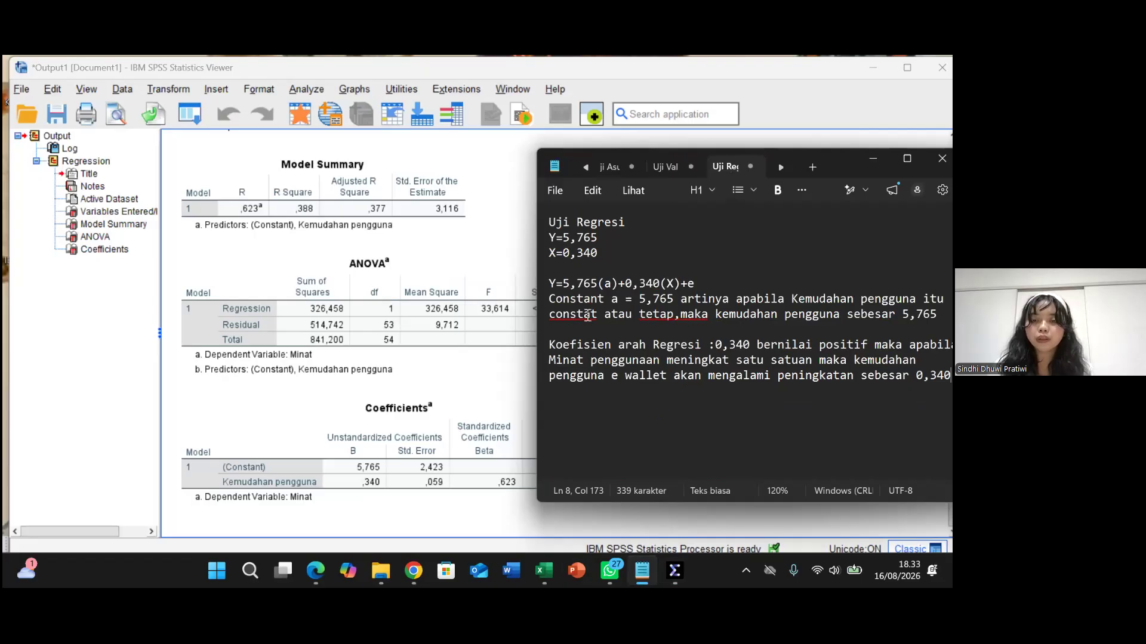
click(543, 345)
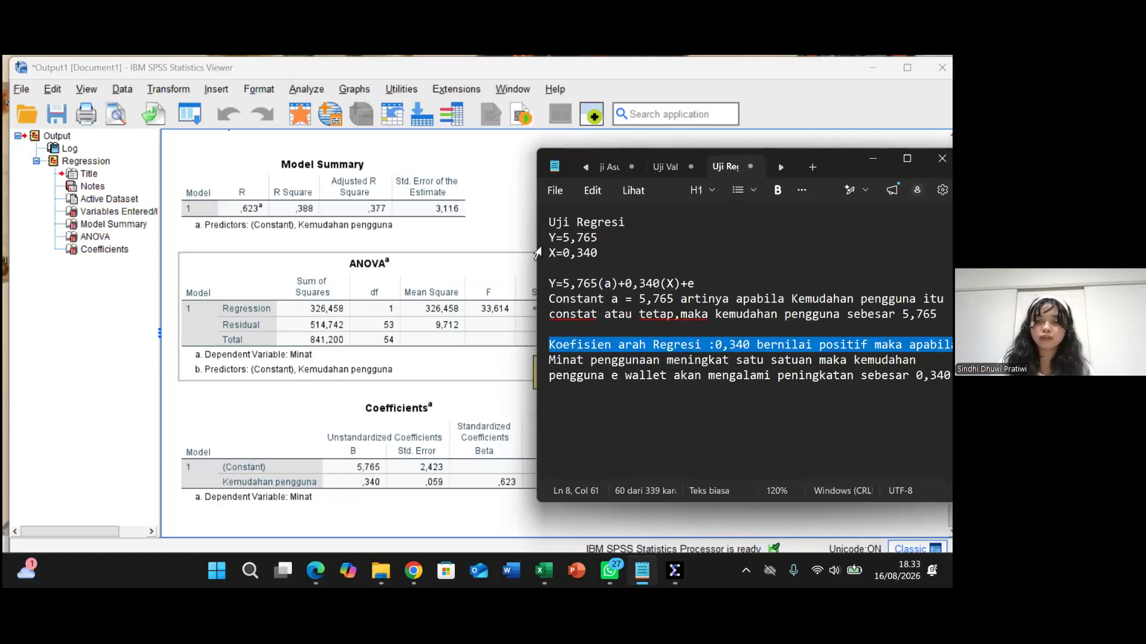
click(873, 159)
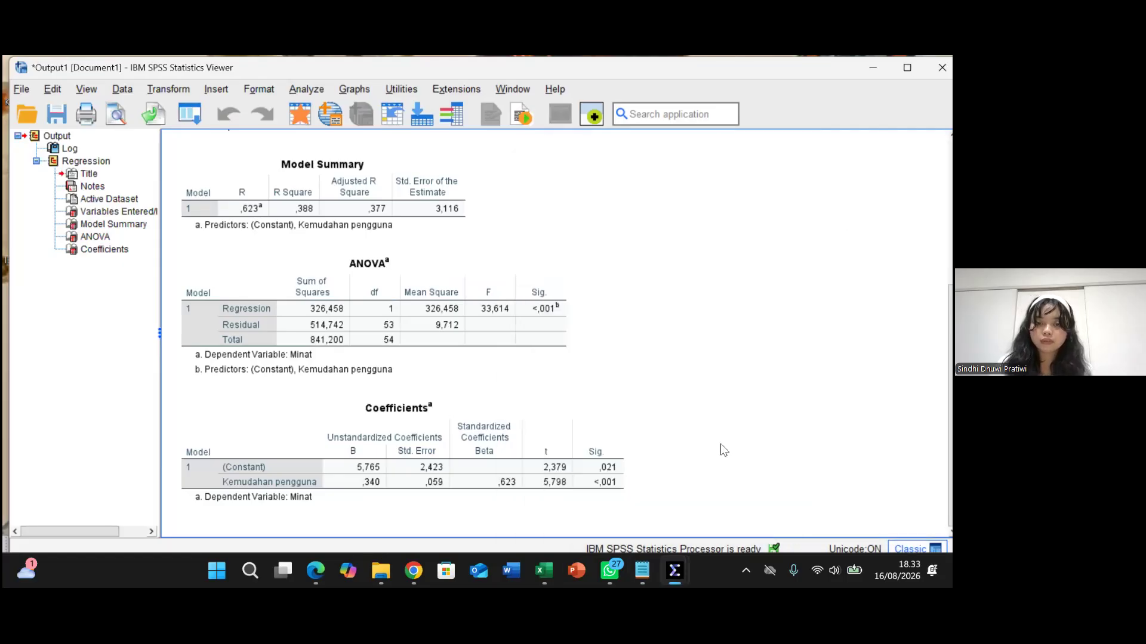
click(534, 357)
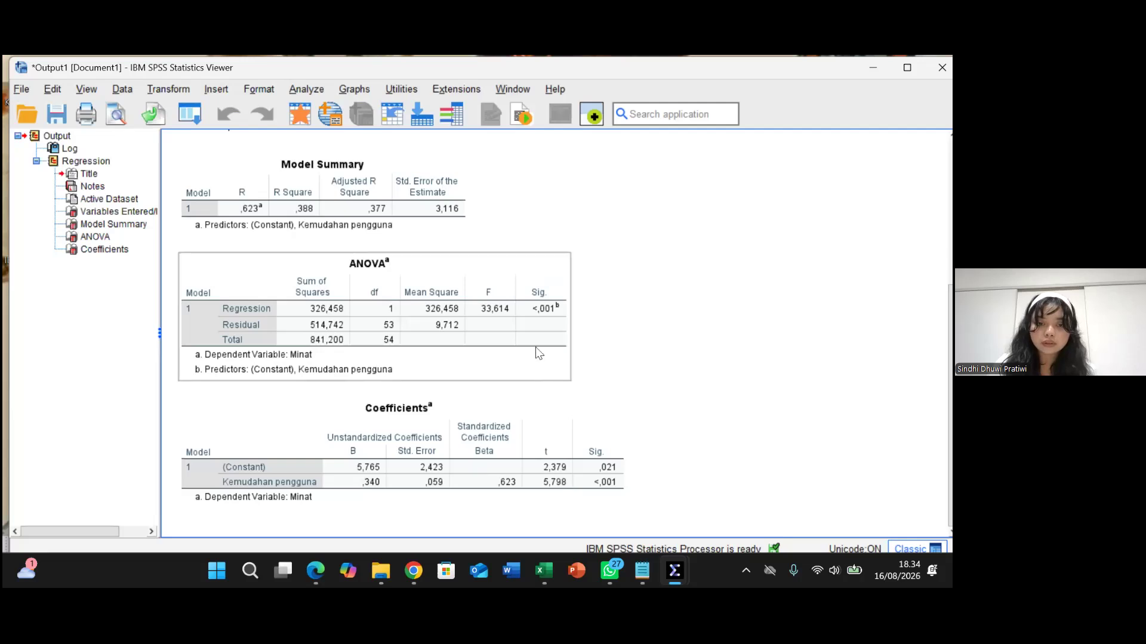
click(551, 412)
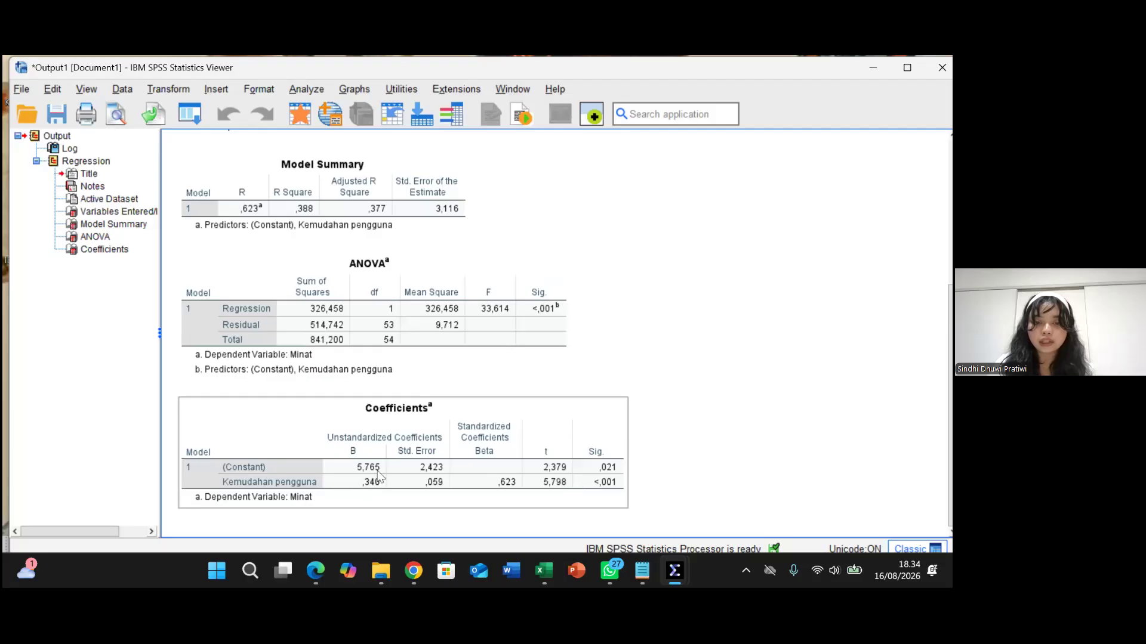
Switch to Notepad and read the regression equation and its interpretation in the enlarged Uji Regresi notes.
mouse_move(641, 580)
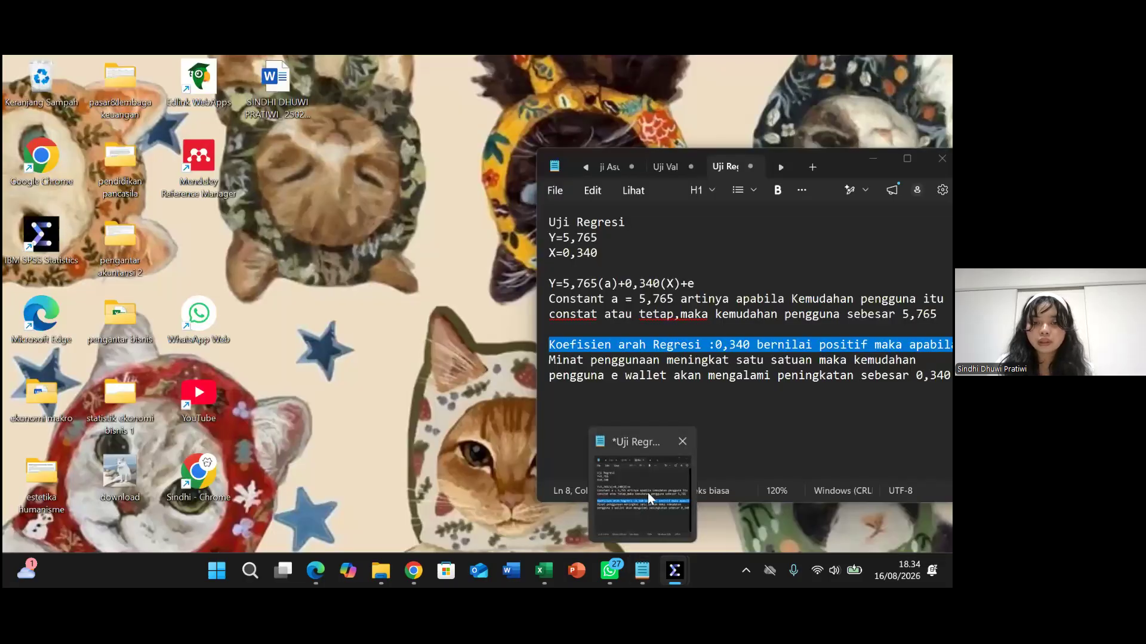
click(647, 492)
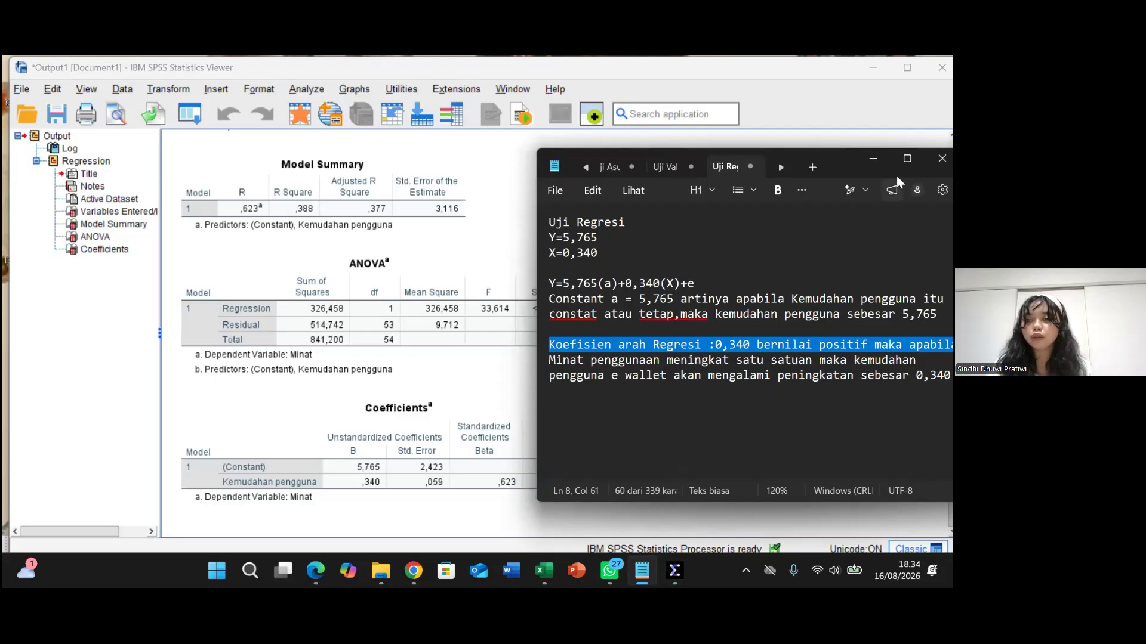
click(905, 160)
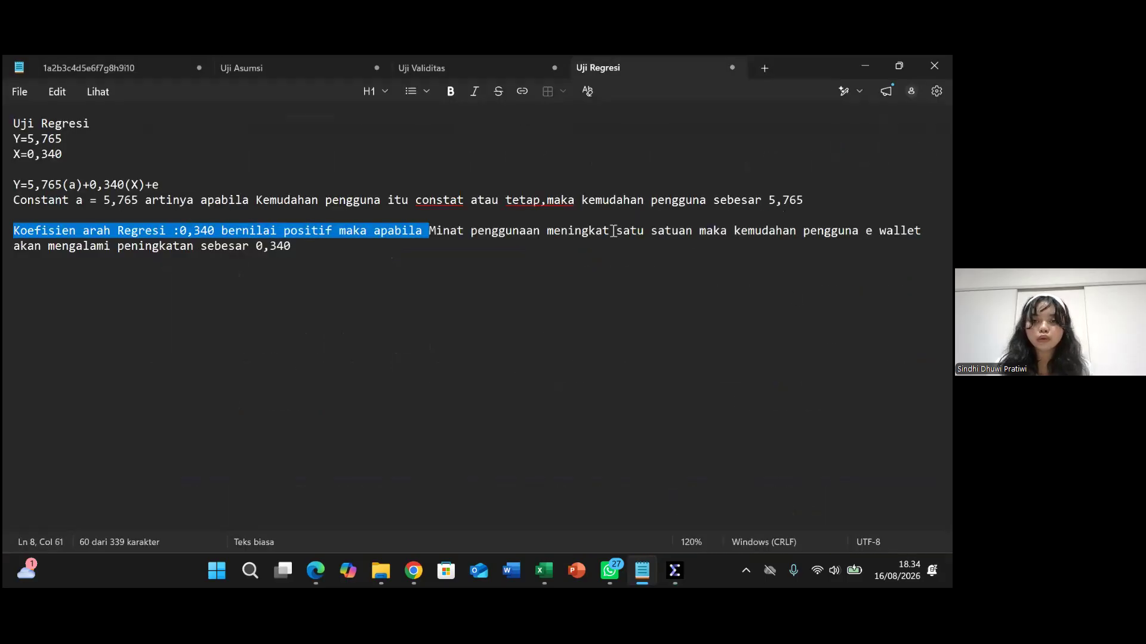
click(94, 270)
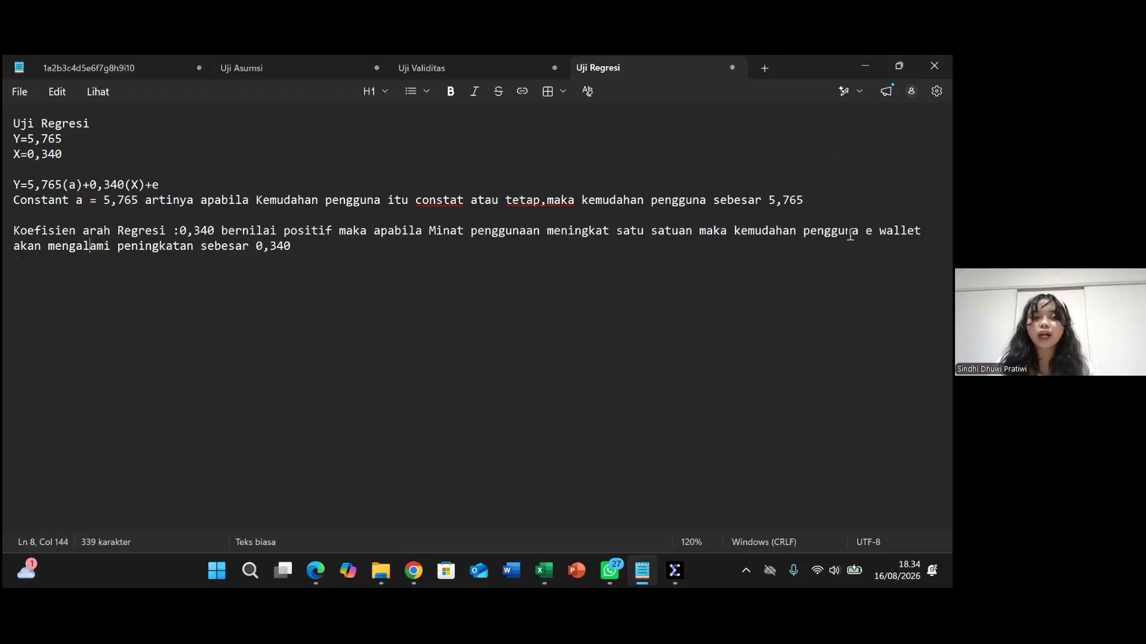
click(865, 66)
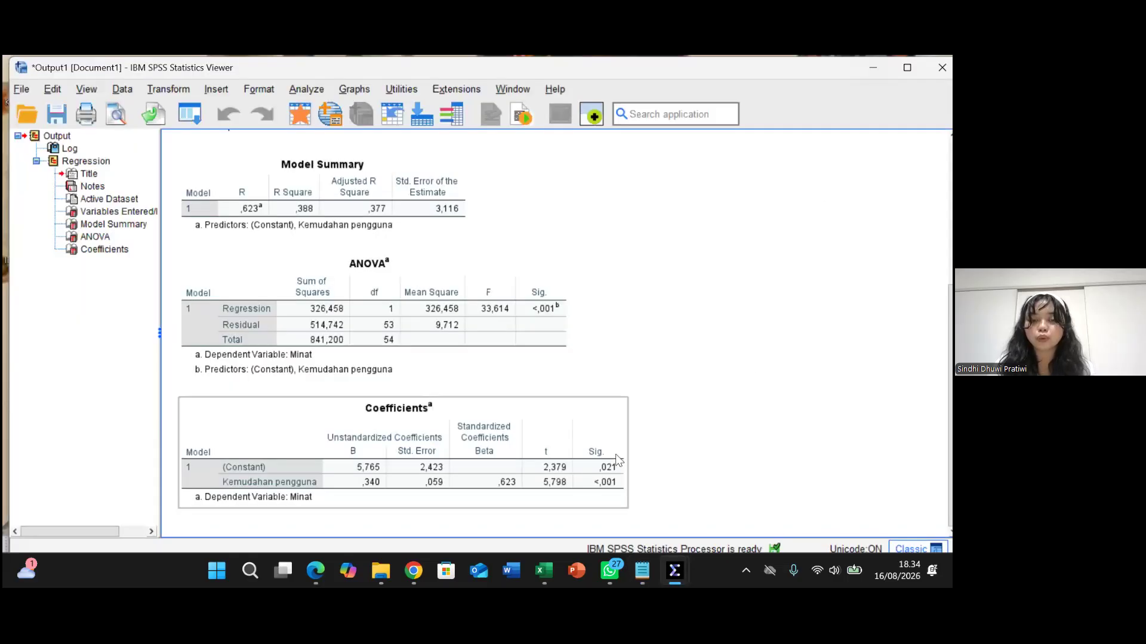
scroll(750, 379, up, 3)
scroll(750, 380, down, 3)
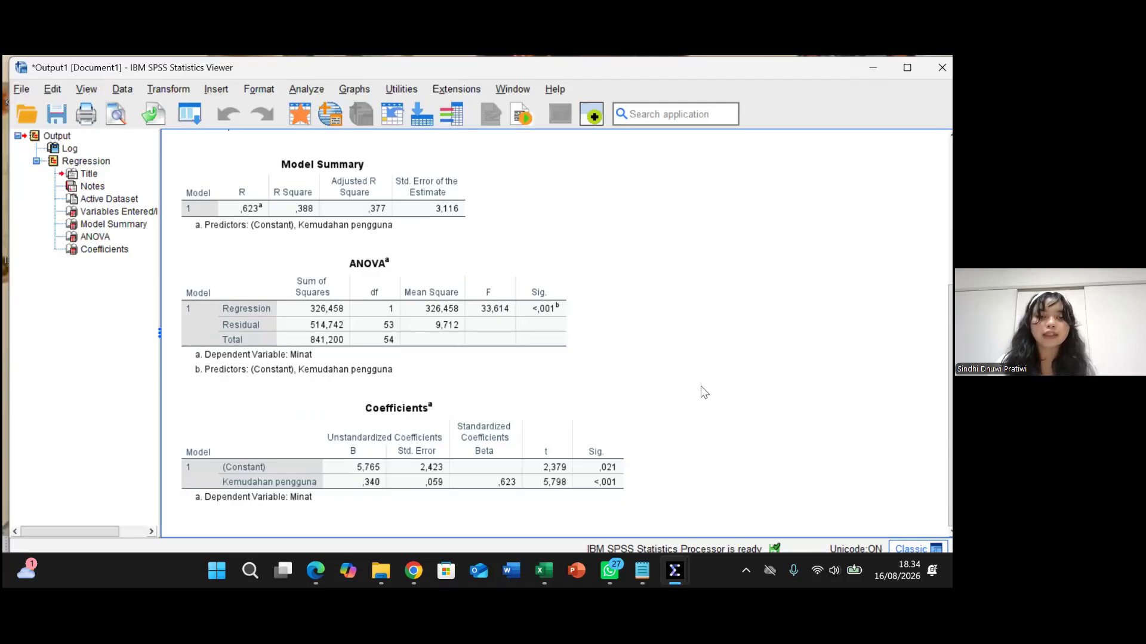
mouse_move(596, 587)
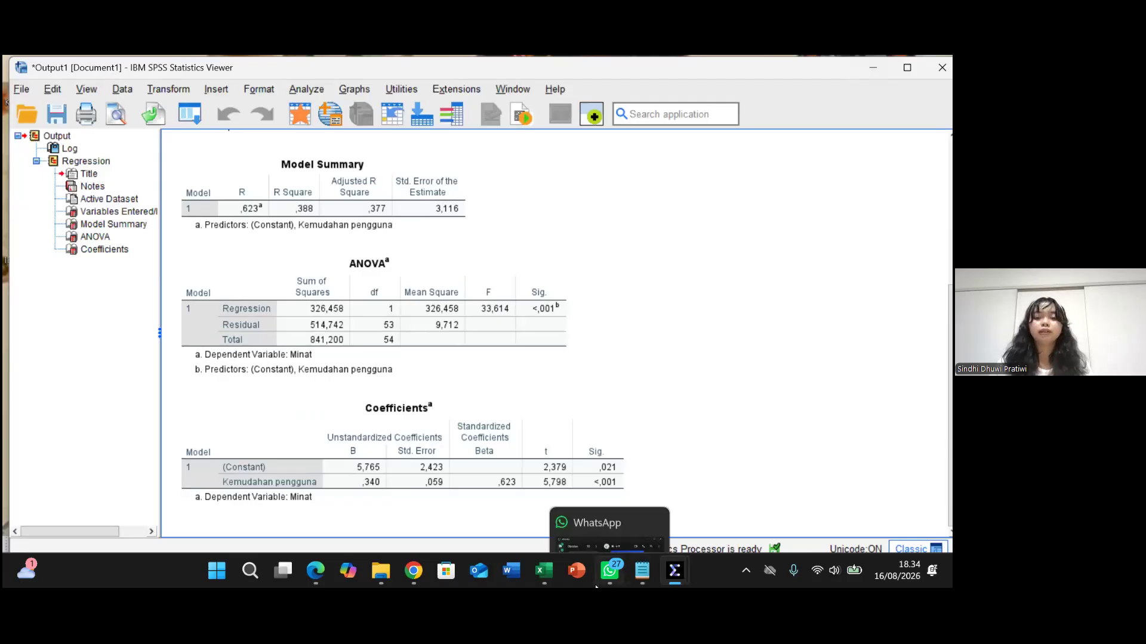